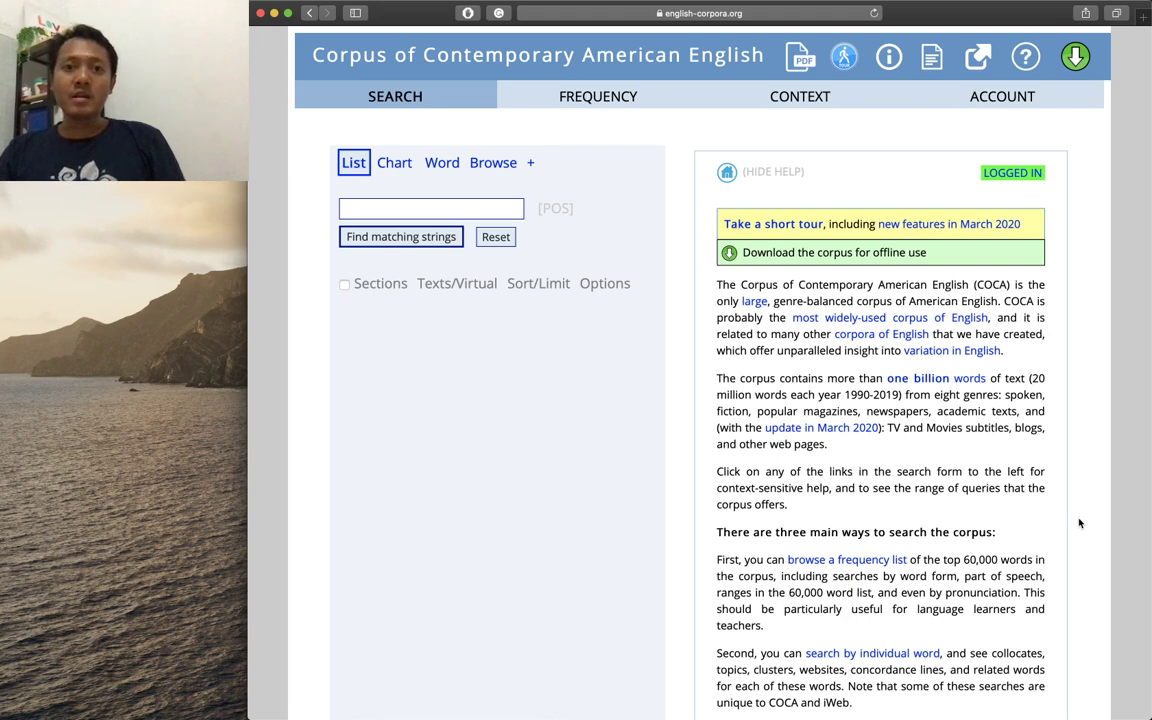
Open the List display help on part of speech and review its table of part-of-speech tags
left_click(352, 167)
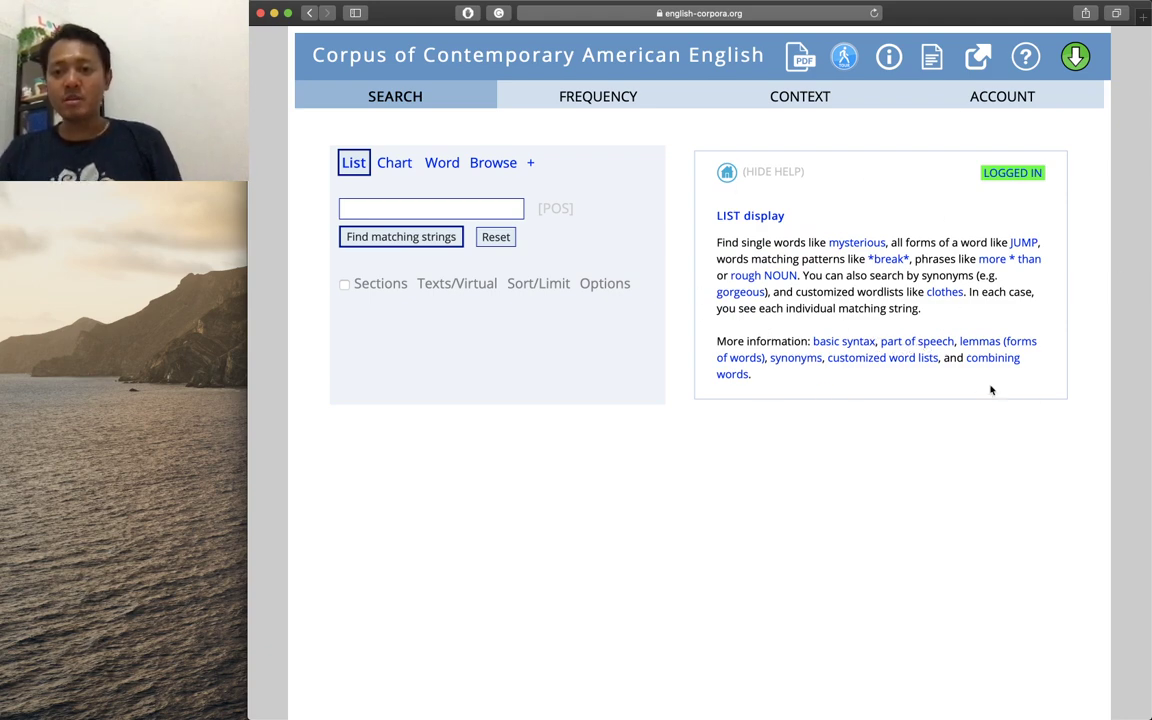
left_click(912, 343)
scroll(880, 410, "down", 3)
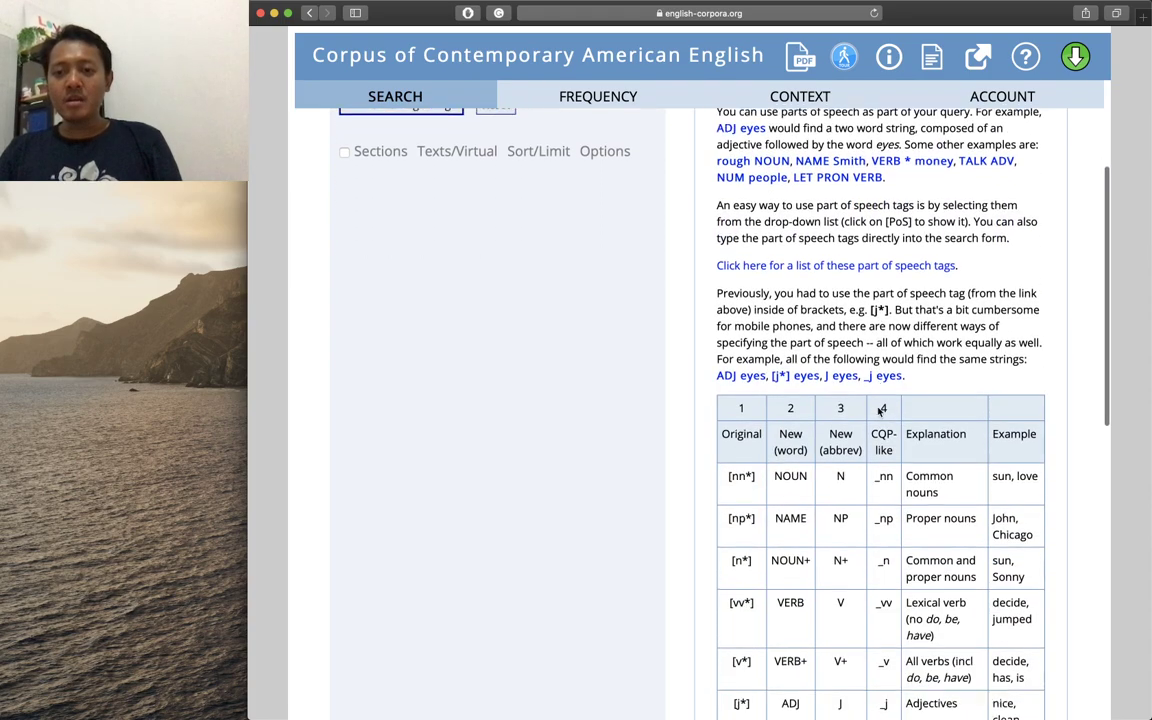
scroll(880, 410, "down", 5)
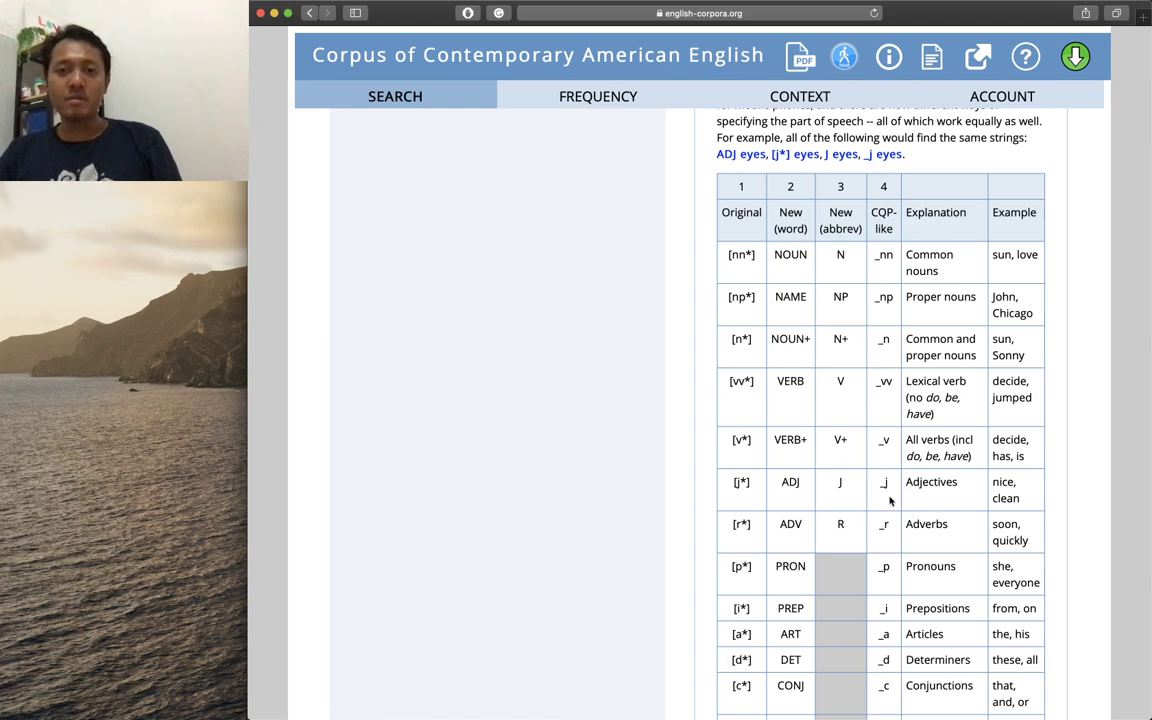
scroll(889, 501, "down", 5)
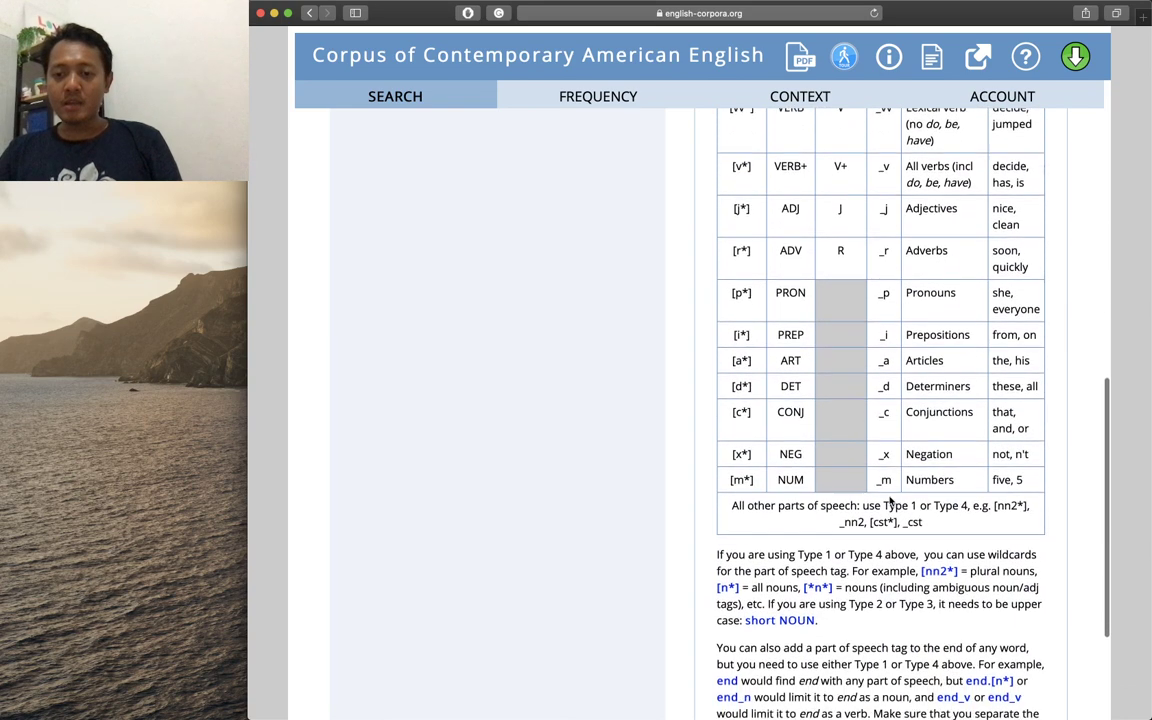
scroll(889, 500, "up", 6)
scroll(889, 496, "up", 5)
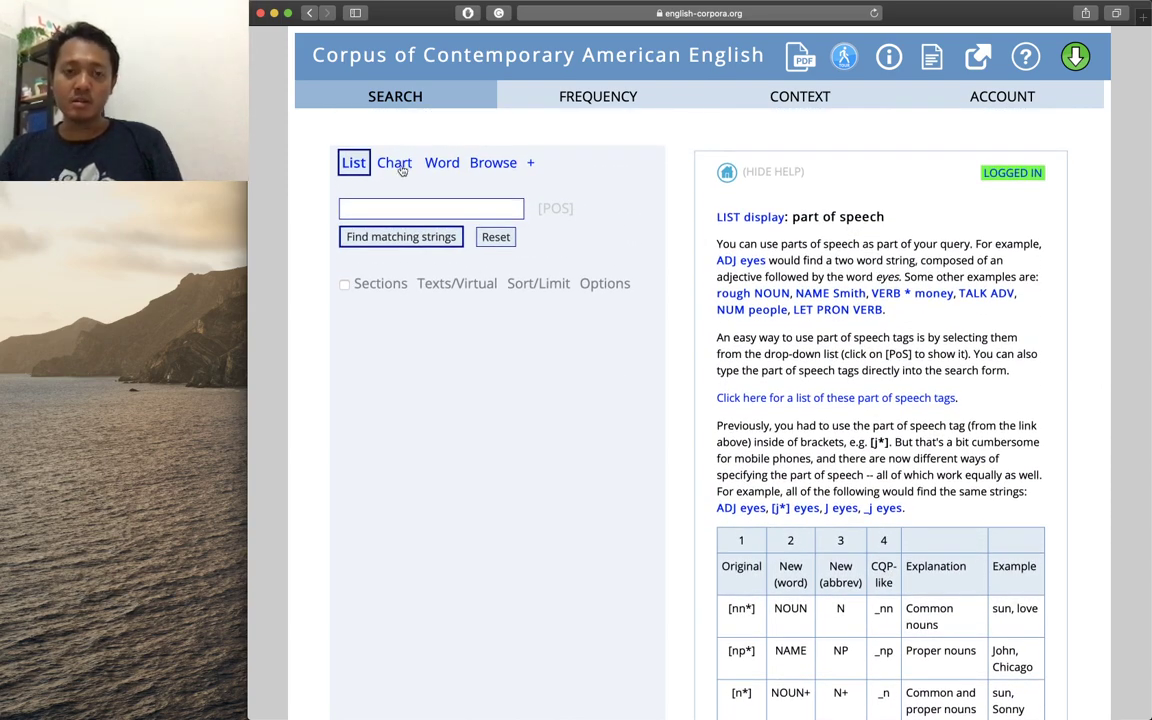
Enter MESSAGE as the List search word and check the part-of-speech tag table in the help text
left_click(384, 209)
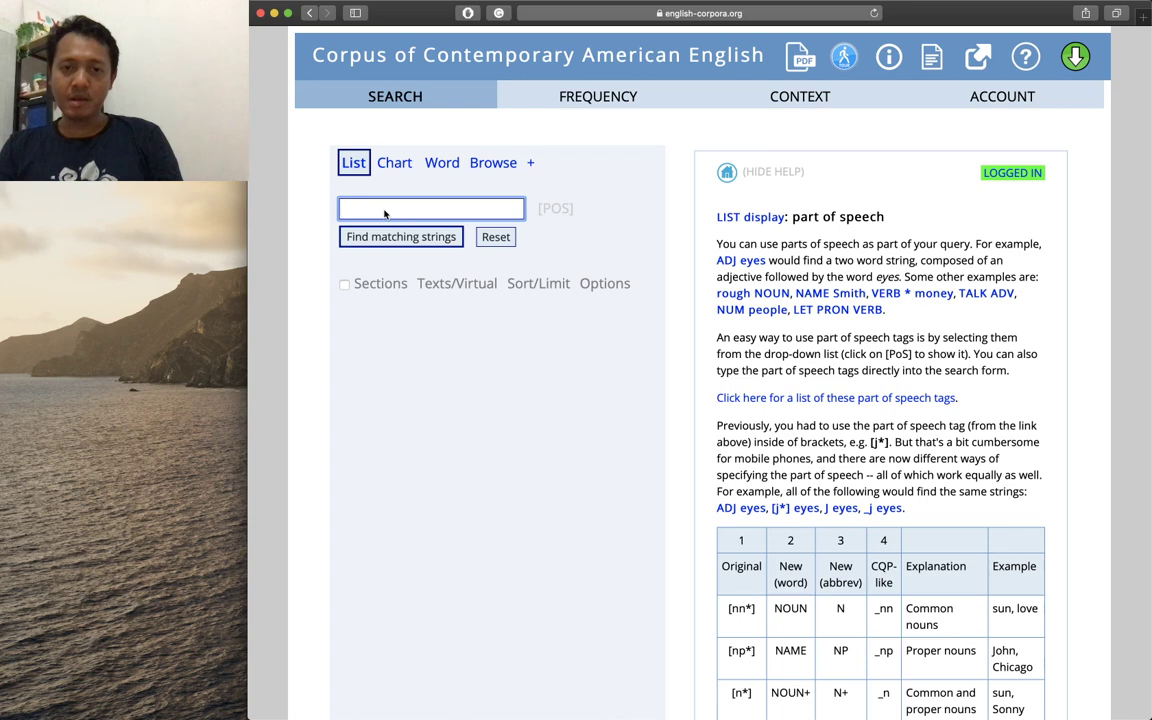
type("MESSAGE")
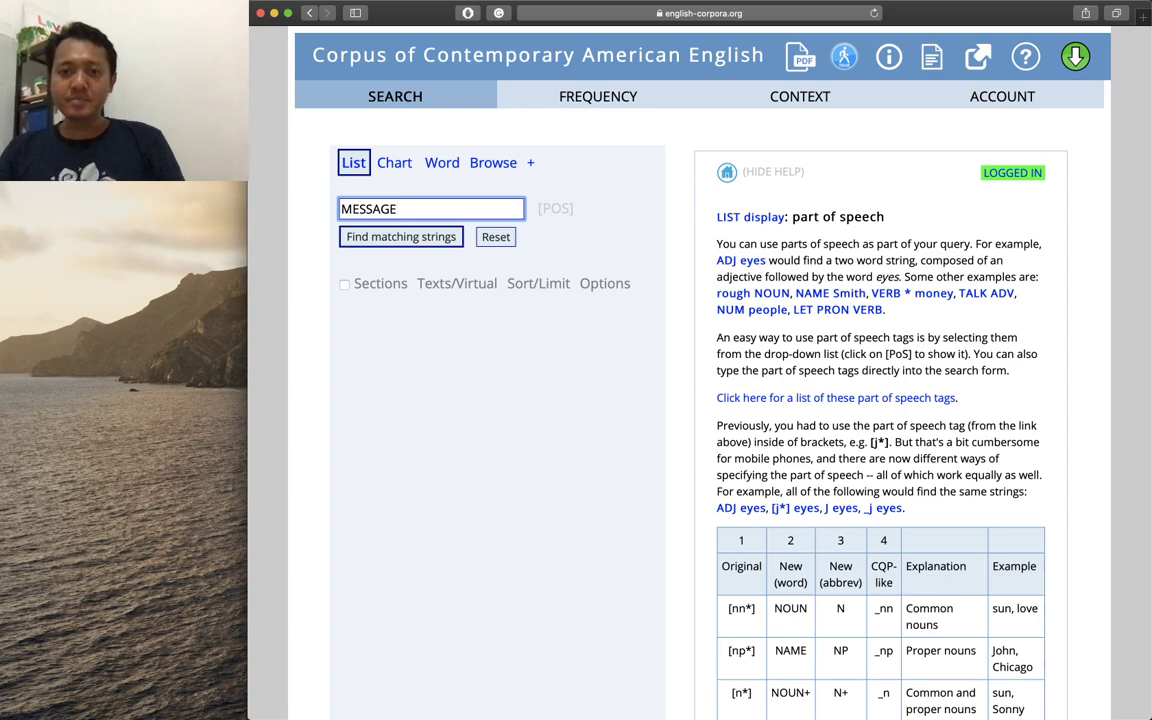
scroll(722, 388, "down", 5)
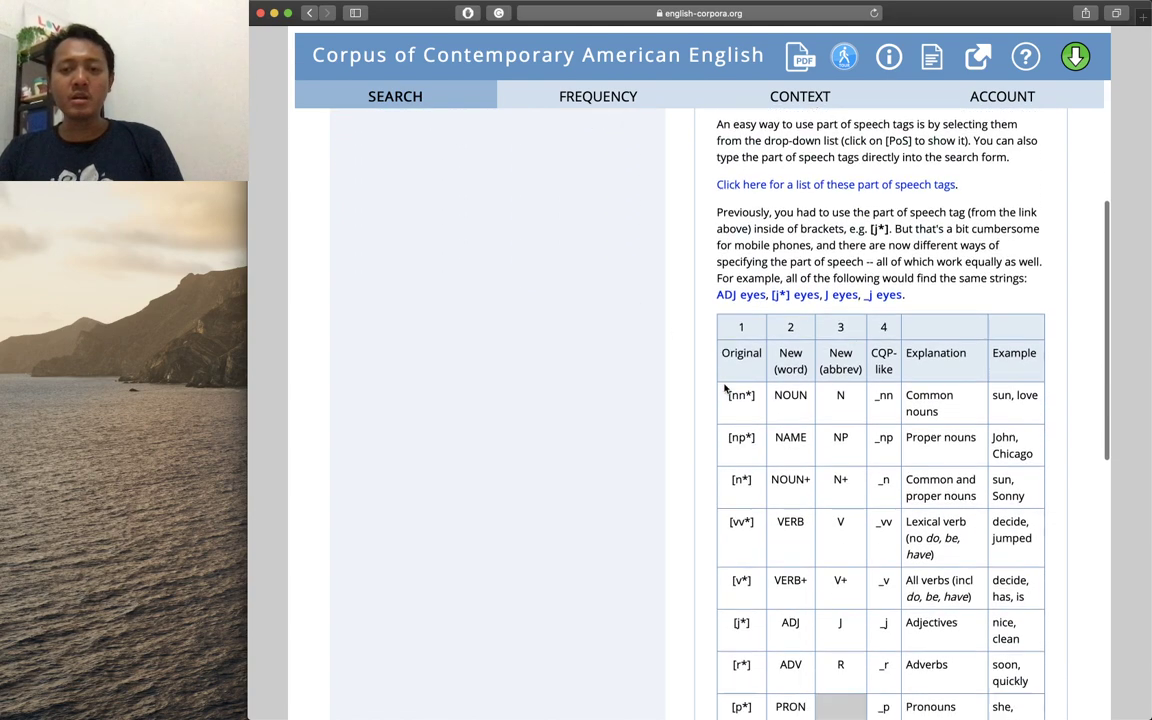
scroll(724, 388, "down", 4)
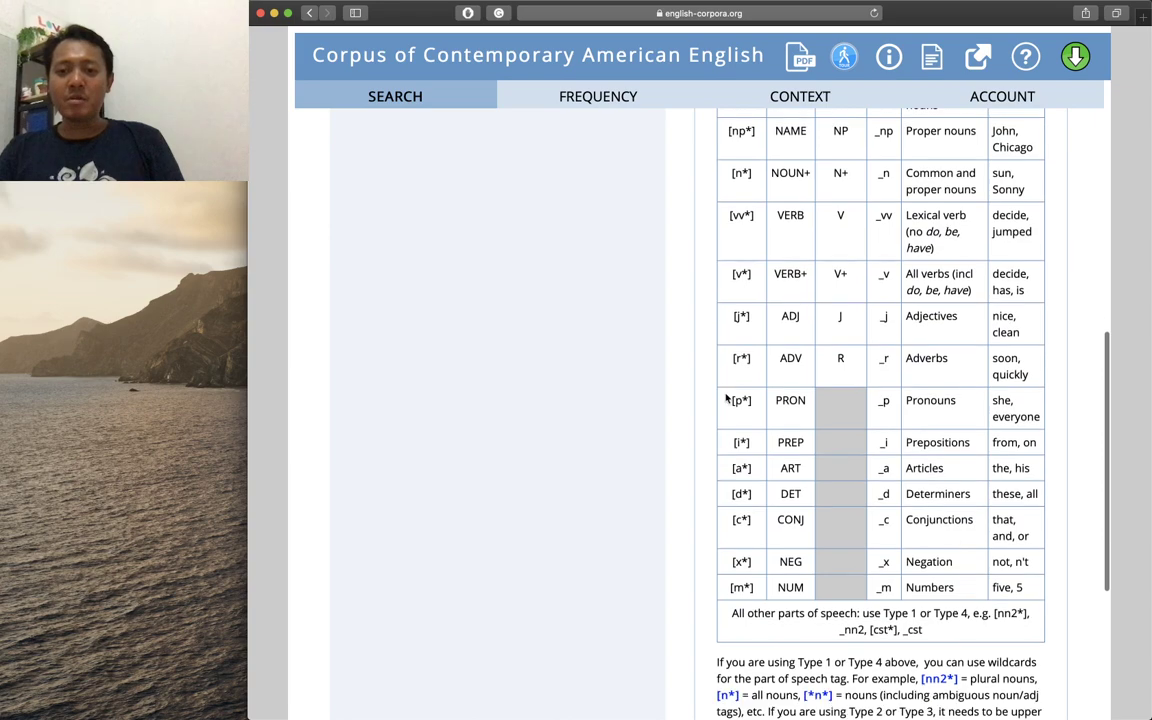
scroll(750, 300, "up", 4)
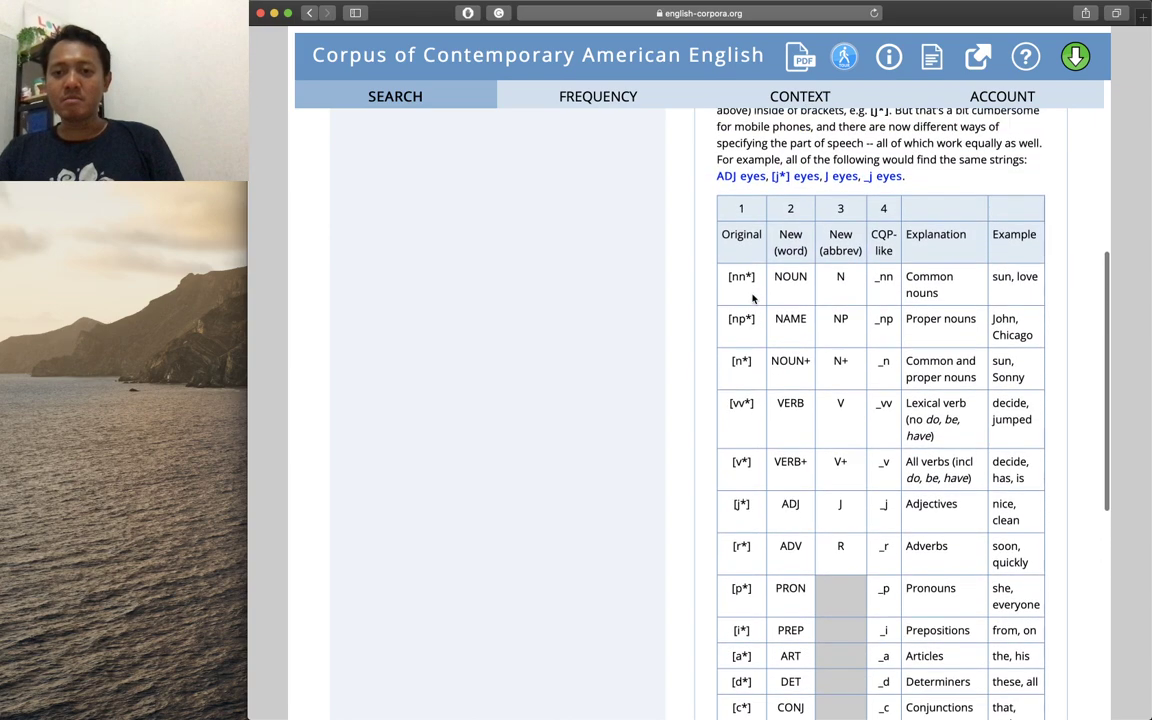
scroll(746, 336, "up", 4)
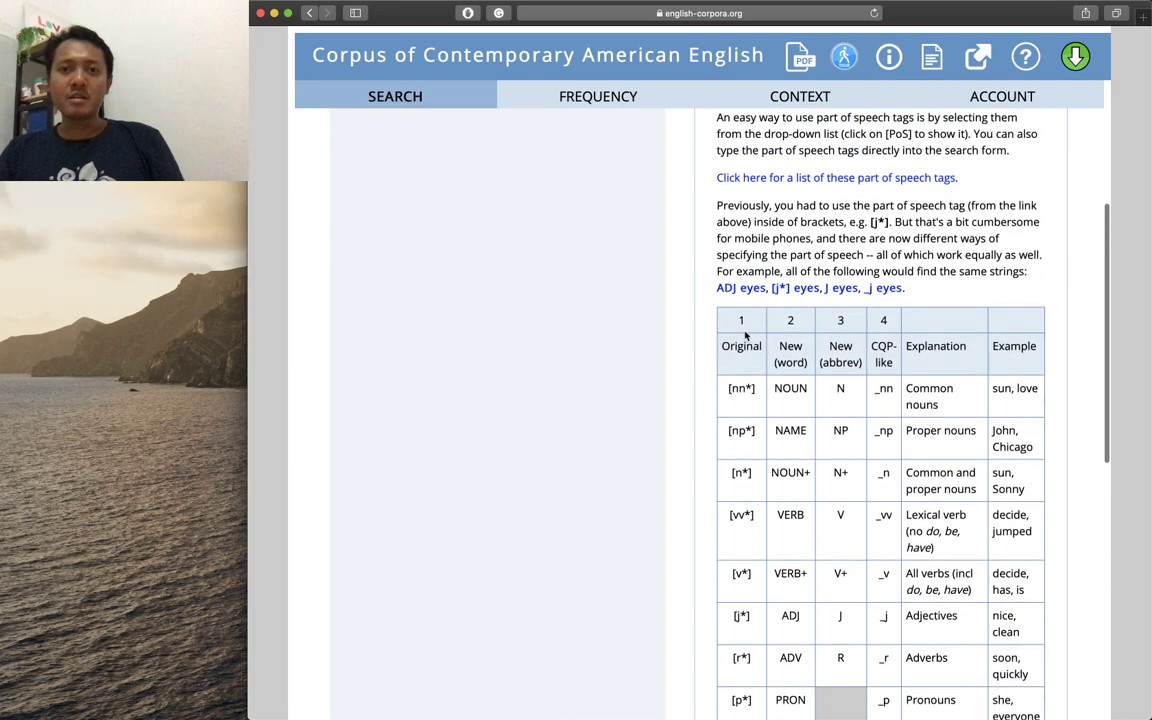
scroll(745, 336, "up", 2)
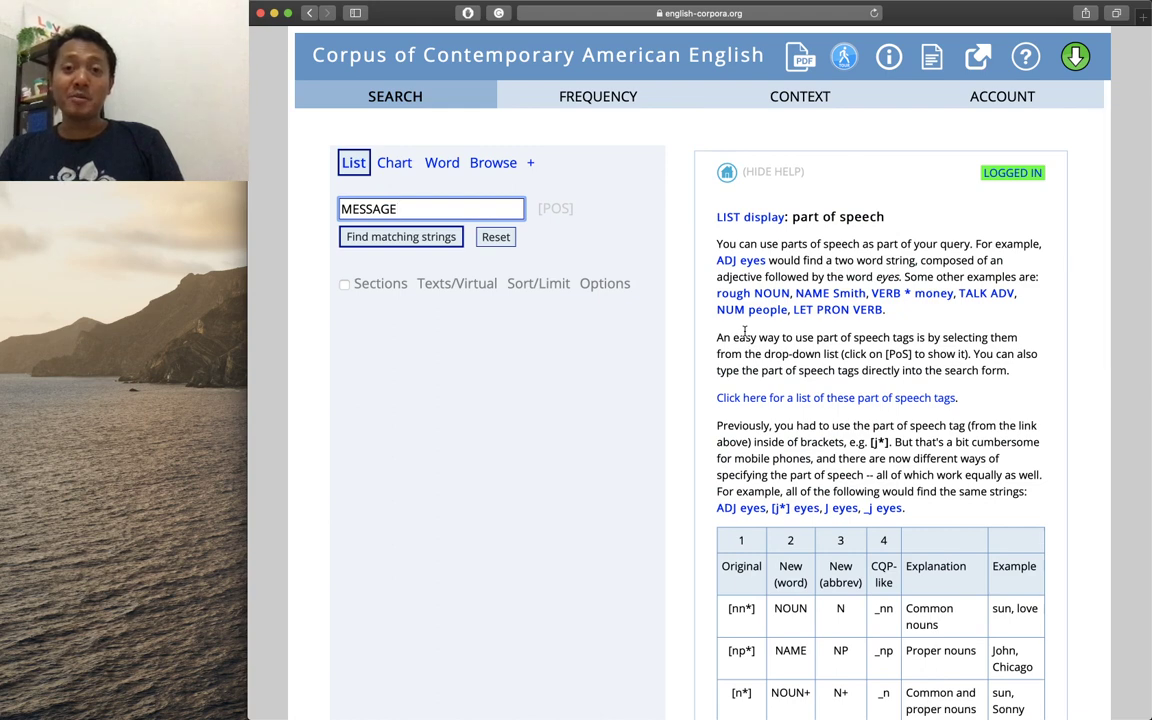
Add the verb.ALL part-of-speech tag to MESSAGE and find the matching strings
left_click(560, 210)
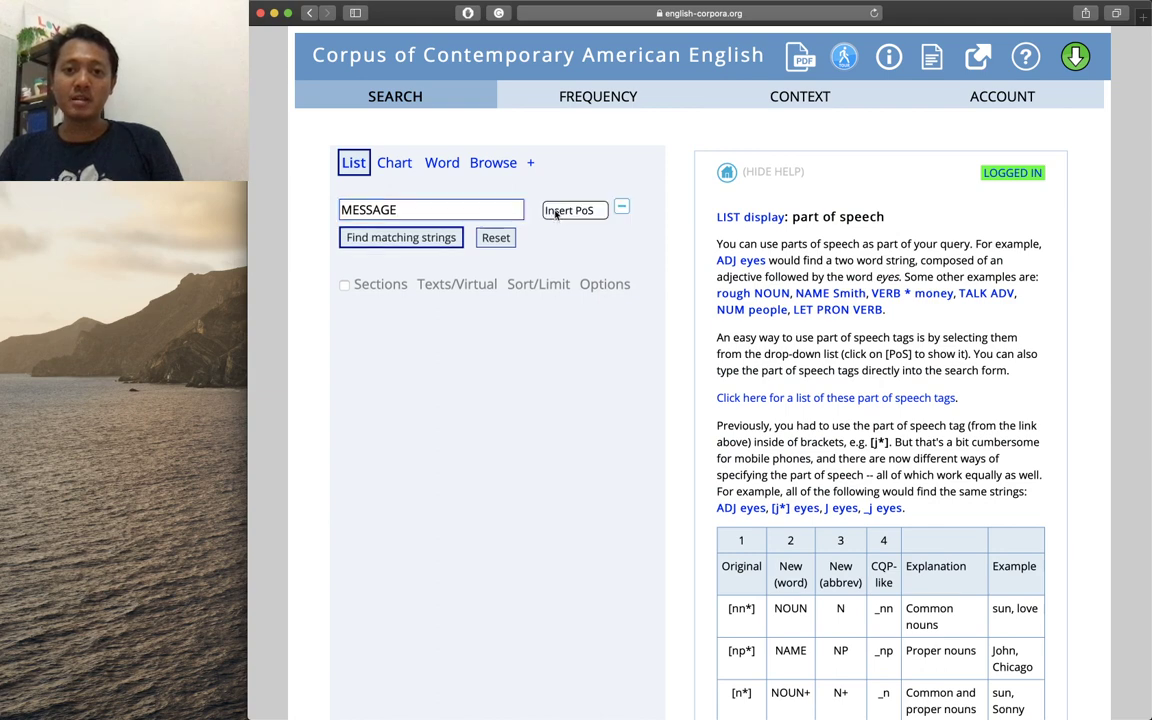
left_click(577, 212)
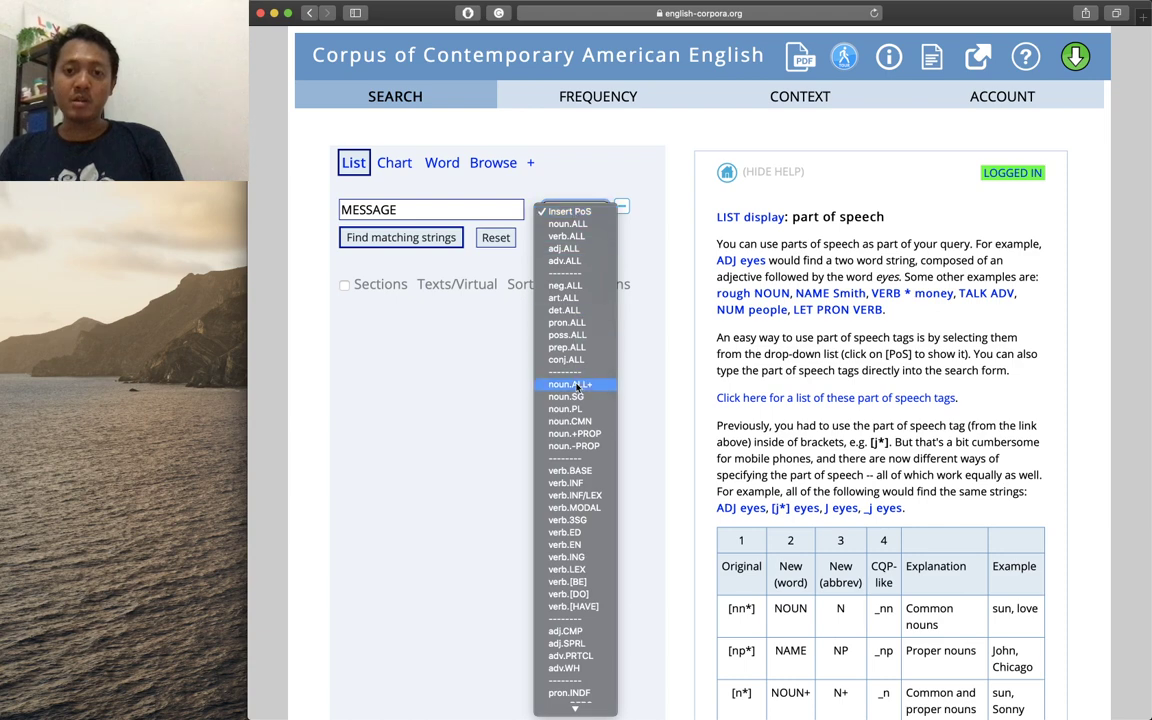
scroll(577, 387, "down", 4)
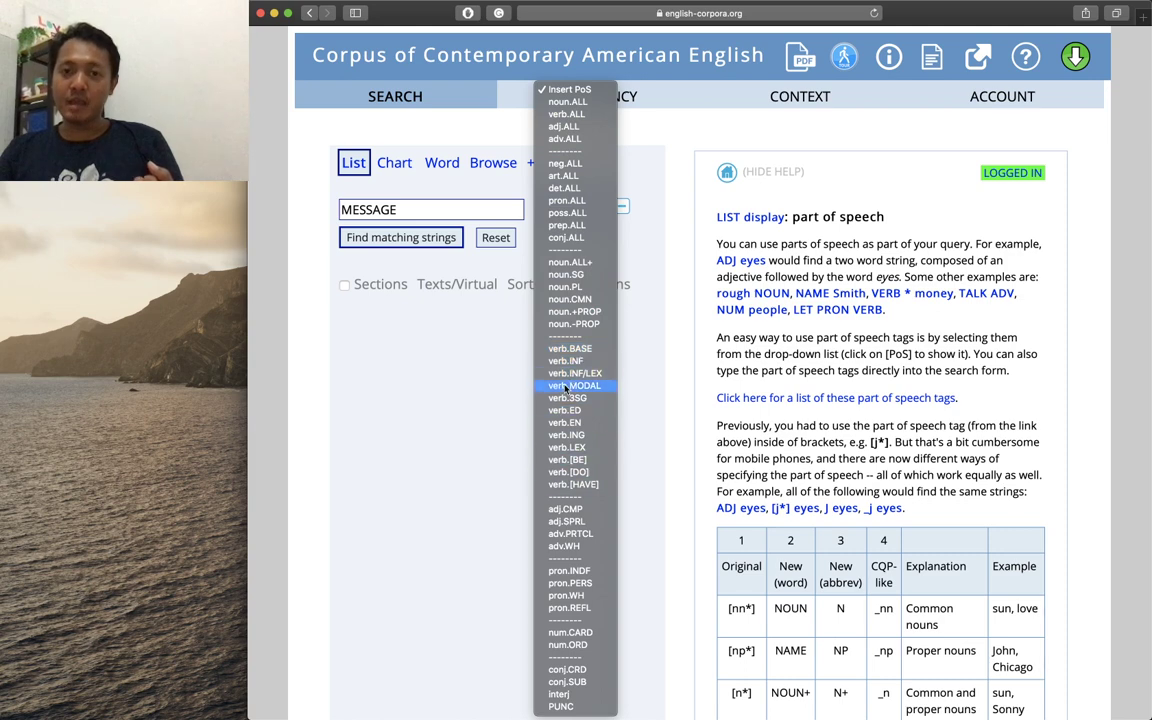
left_click(577, 116)
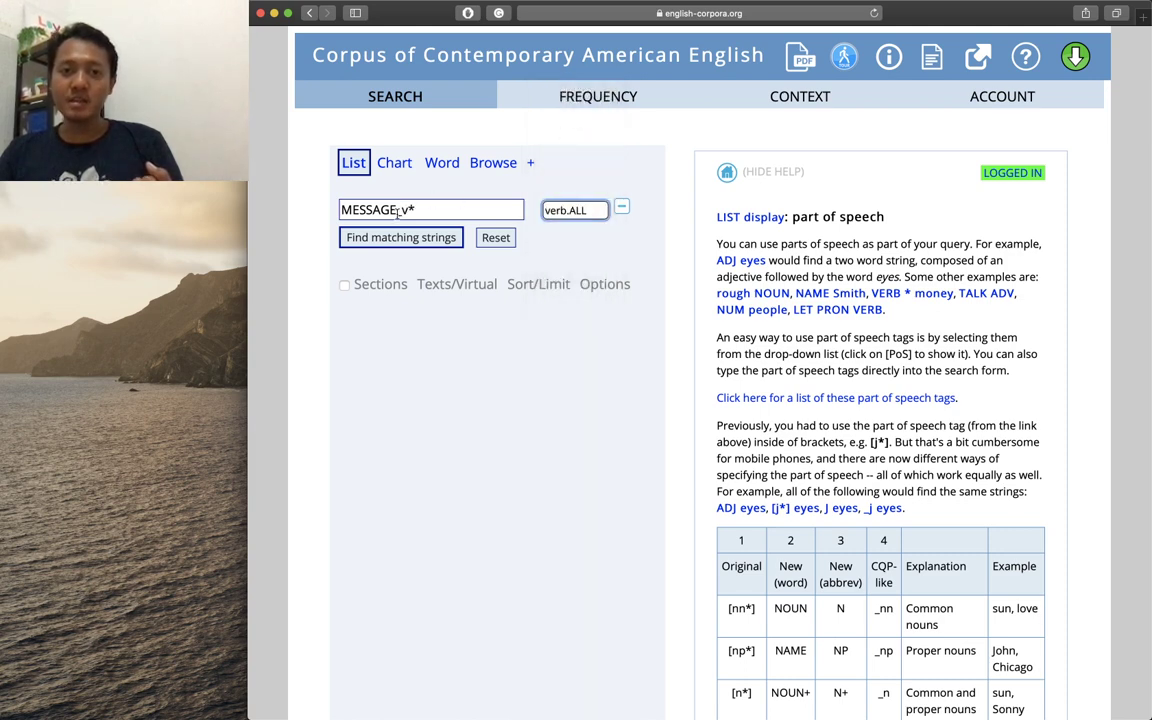
left_click_drag(399, 210, 413, 210)
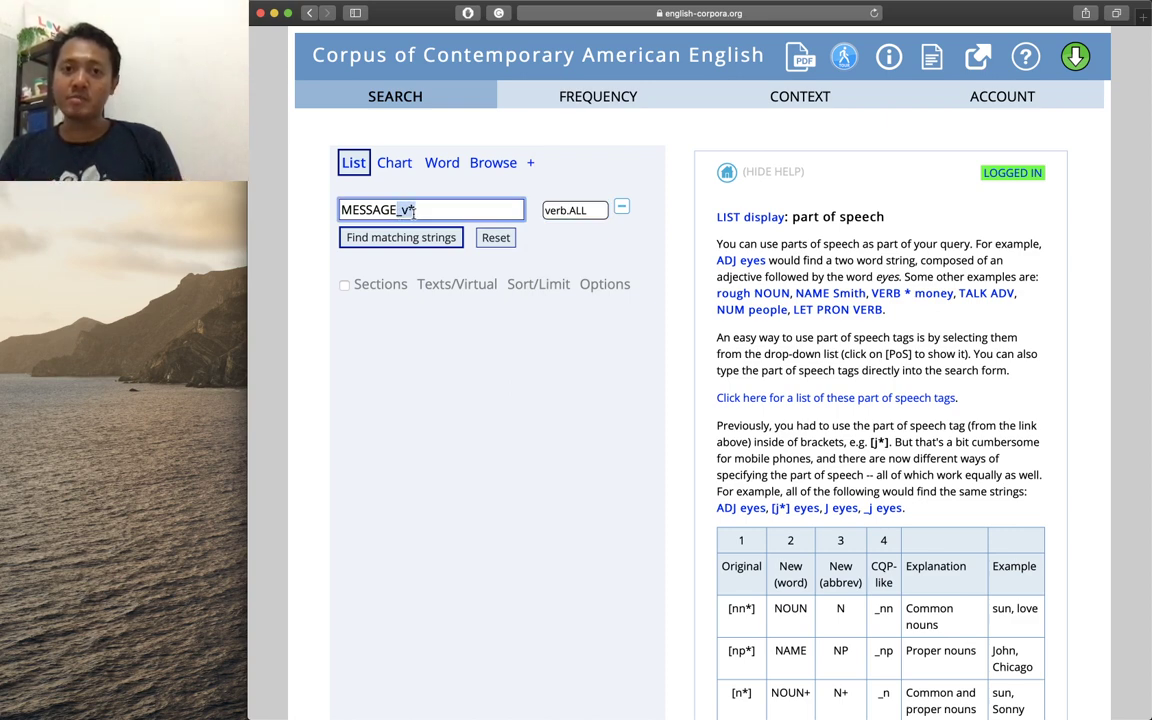
left_click(415, 240)
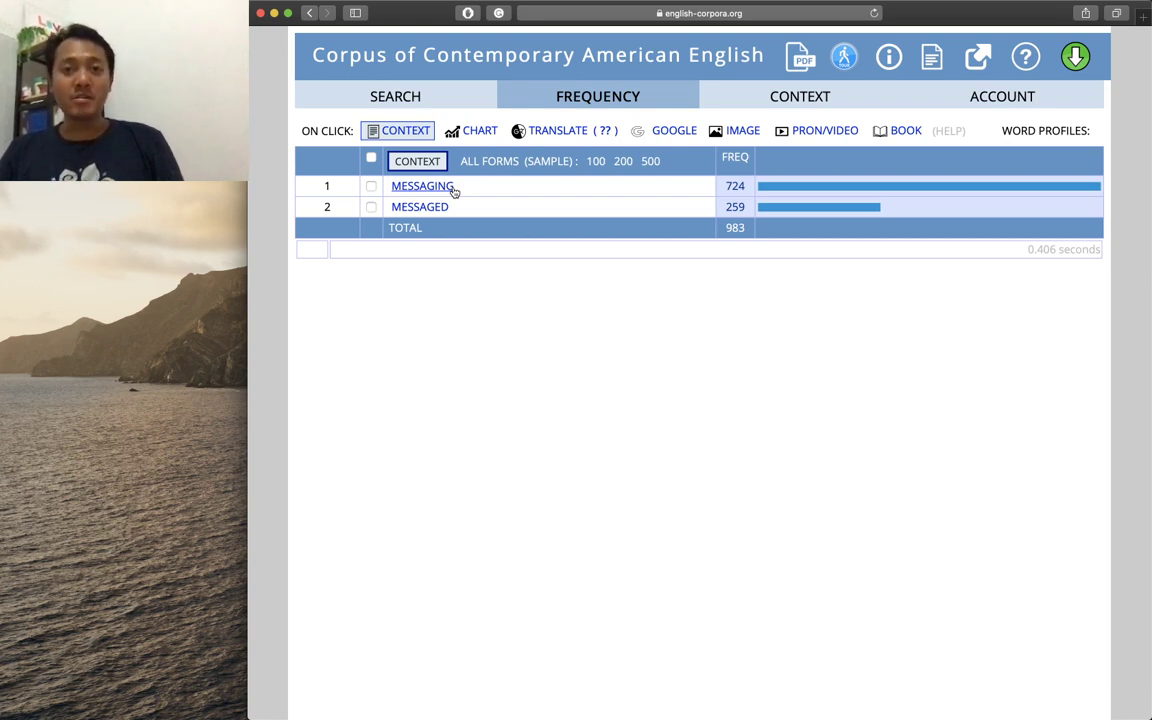
Return to the search form, replace the verb tag on MESSAGE with noun.ALL, and find the matching strings
left_click(452, 104)
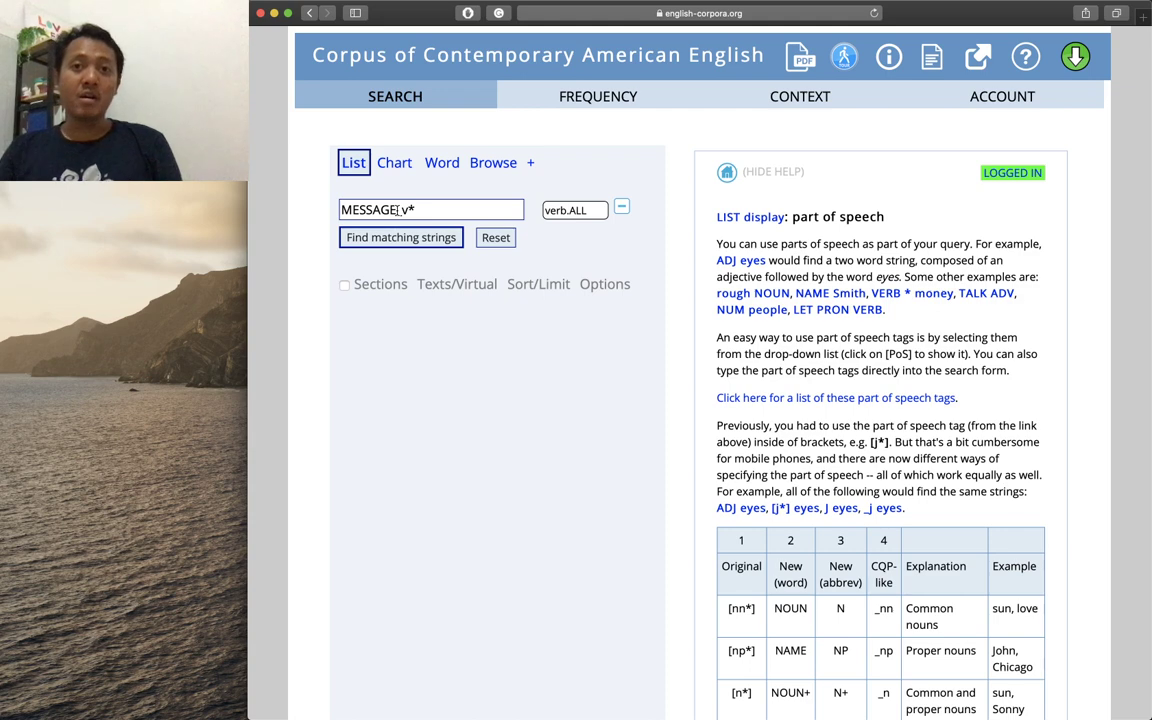
left_click(432, 211)
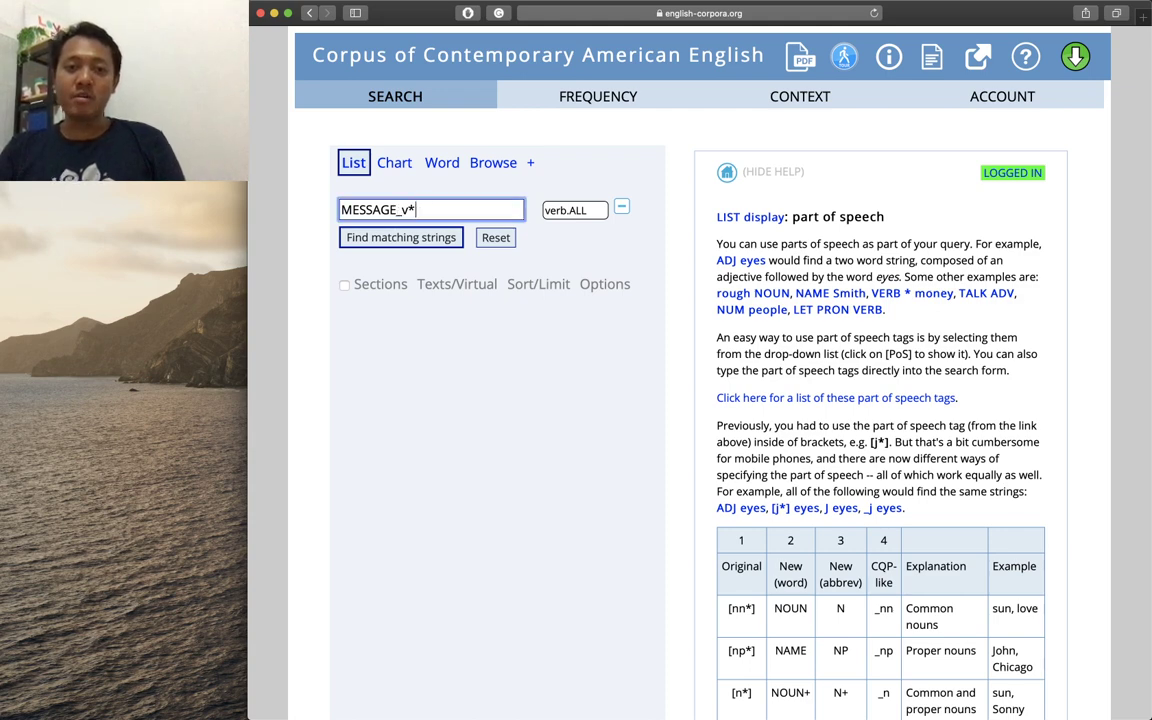
key("BackSpace")
key("BackSpace")
key("BackSpace")
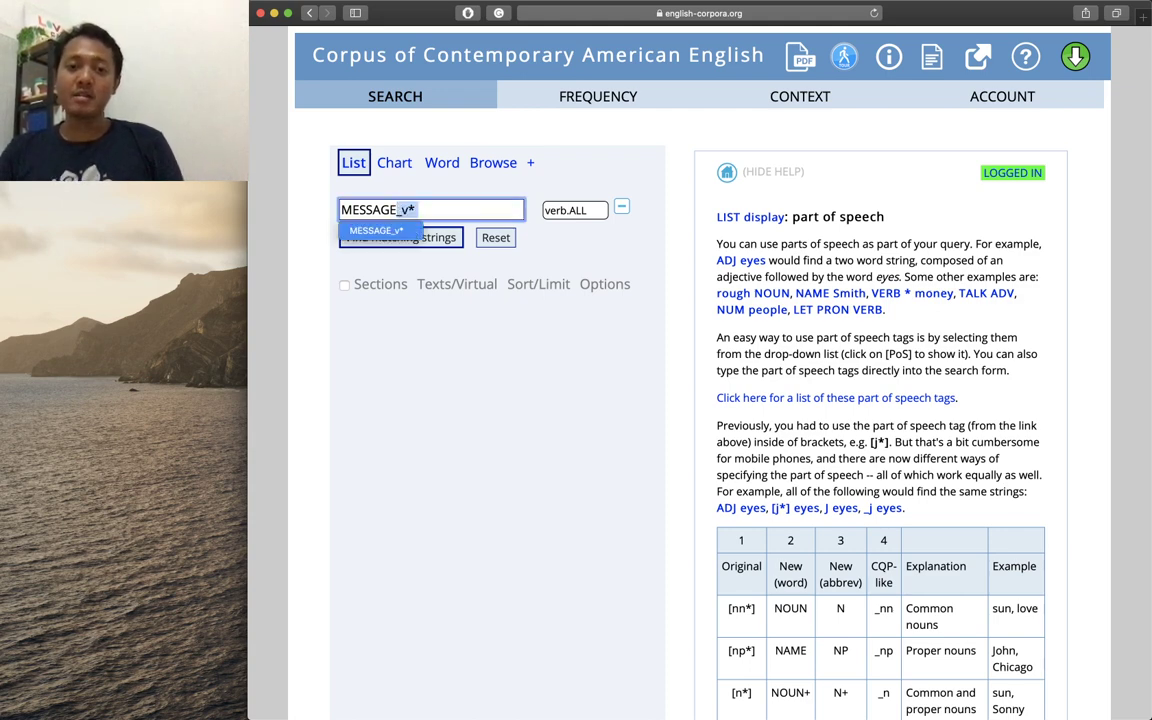
key("BackSpace")
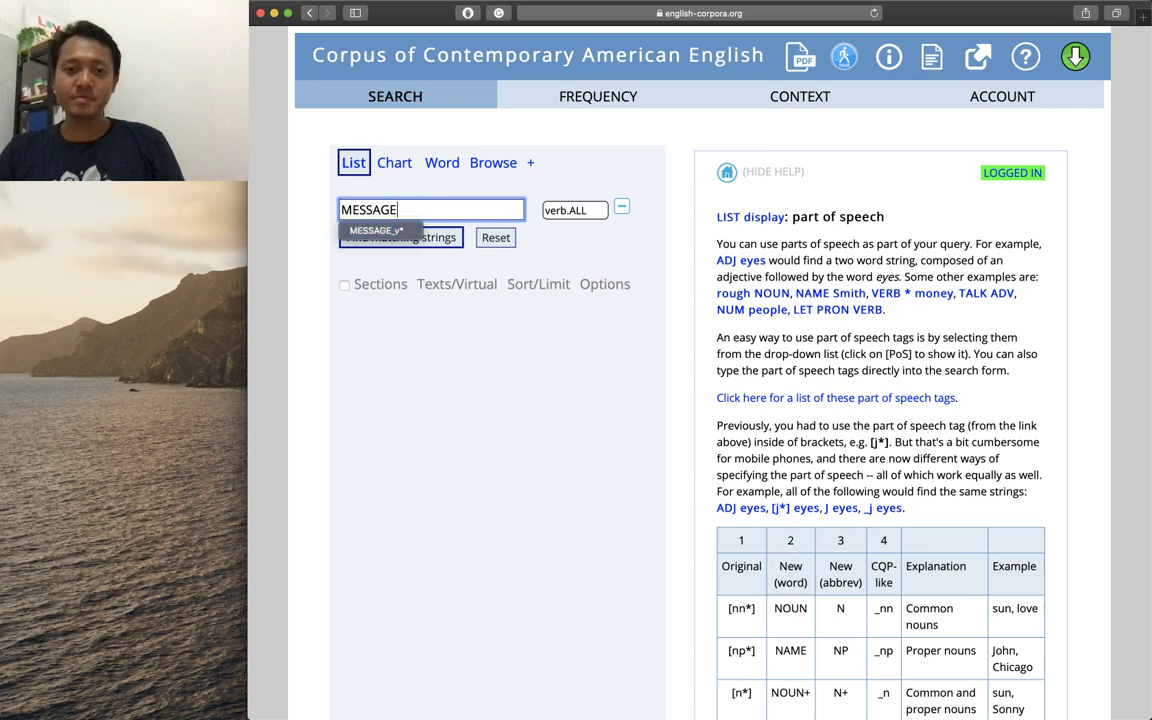
left_click(571, 211)
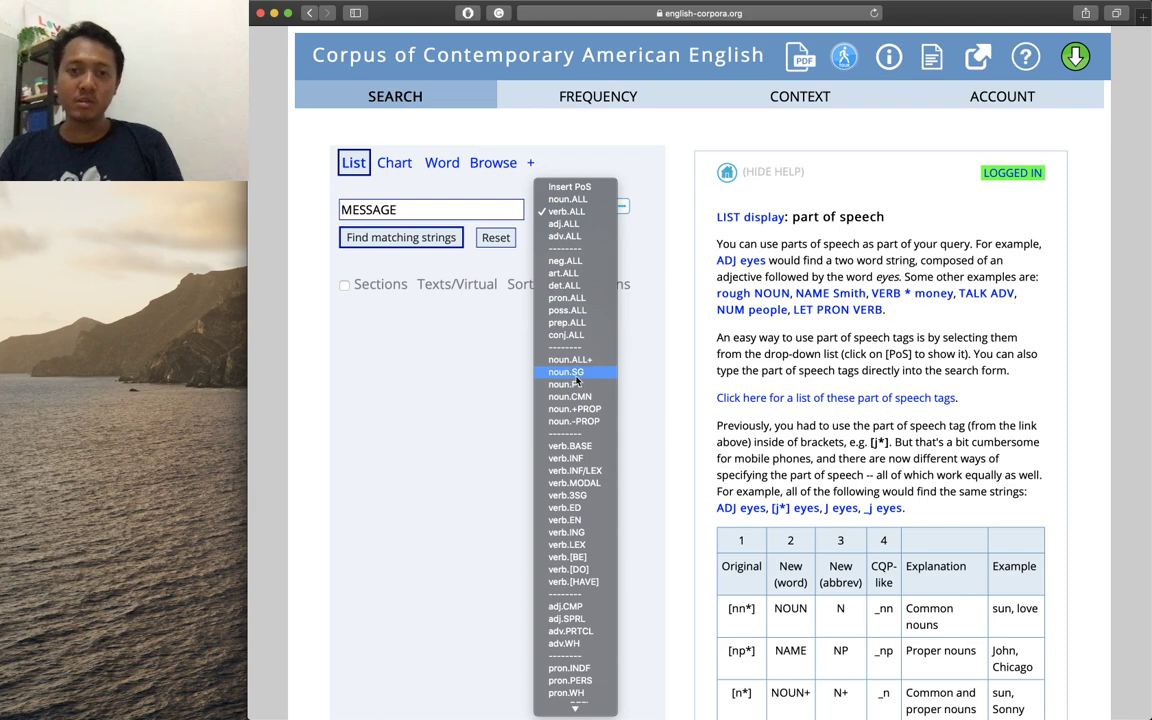
left_click(573, 200)
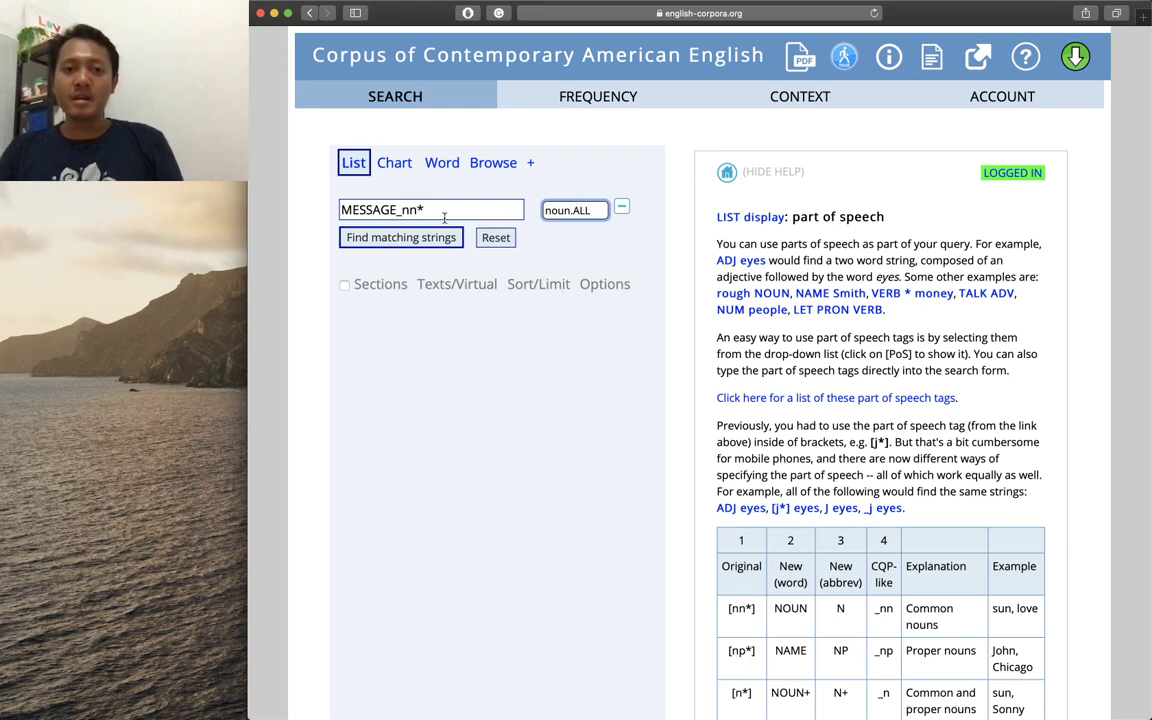
left_click(411, 239)
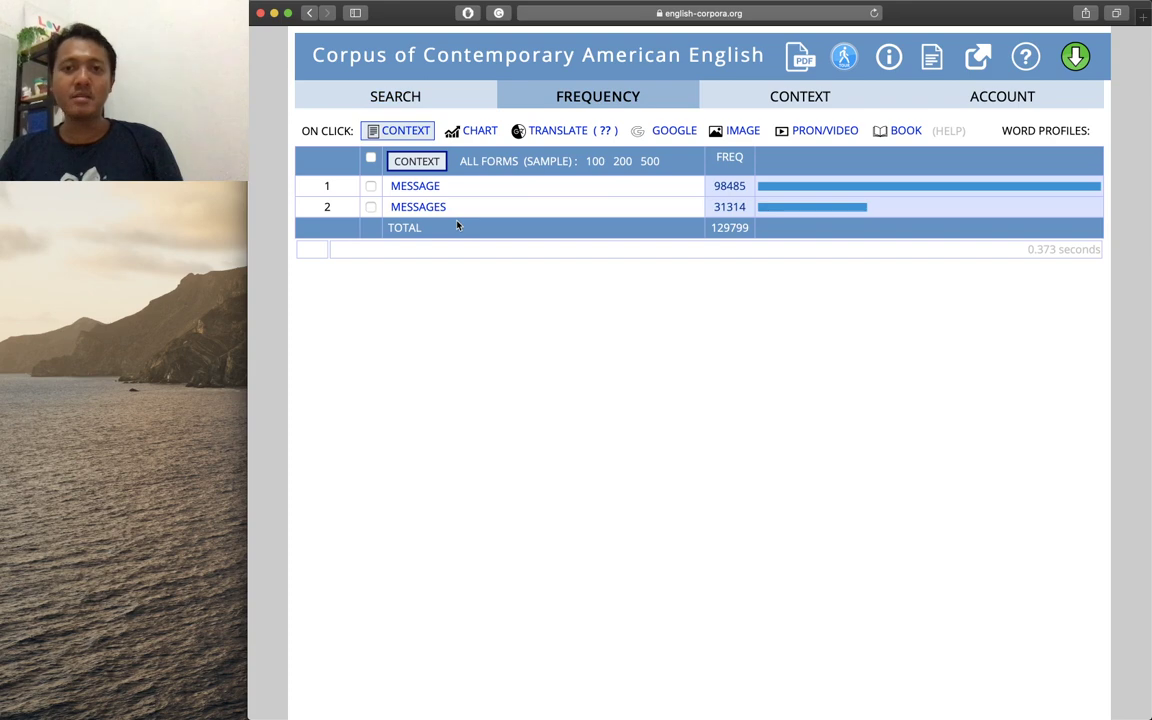
Return to the search form, switch to the Chart display and change the query to MESSAGE_v*
left_click(413, 97)
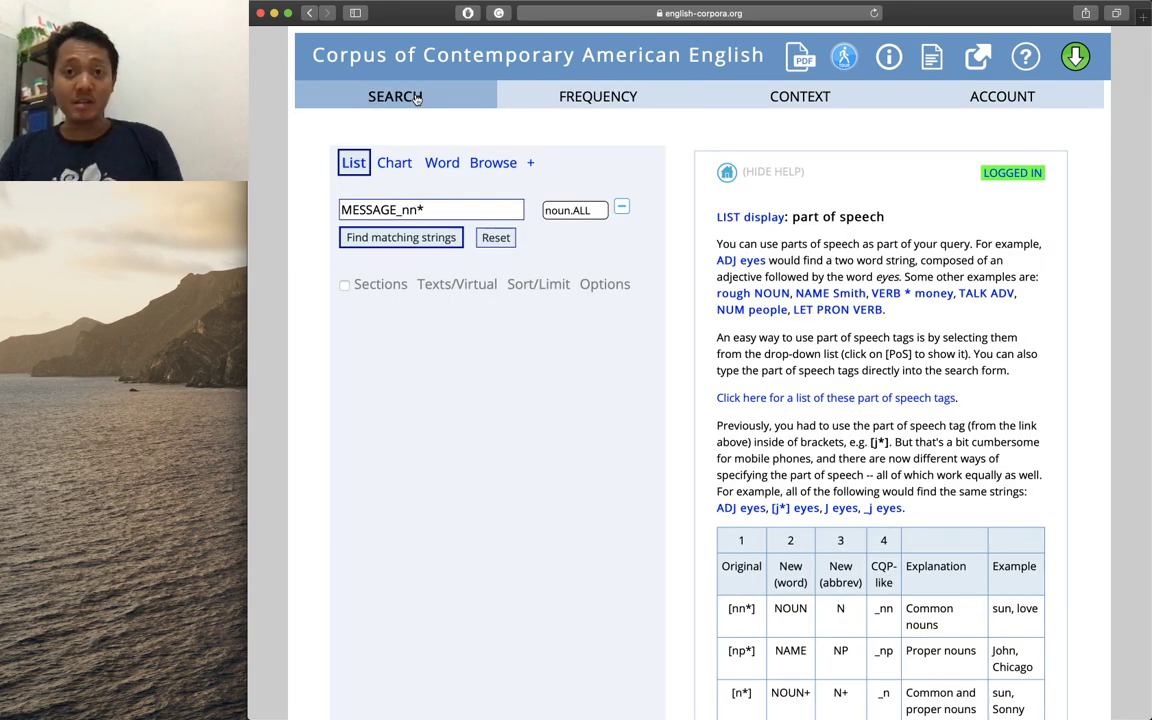
left_click(393, 166)
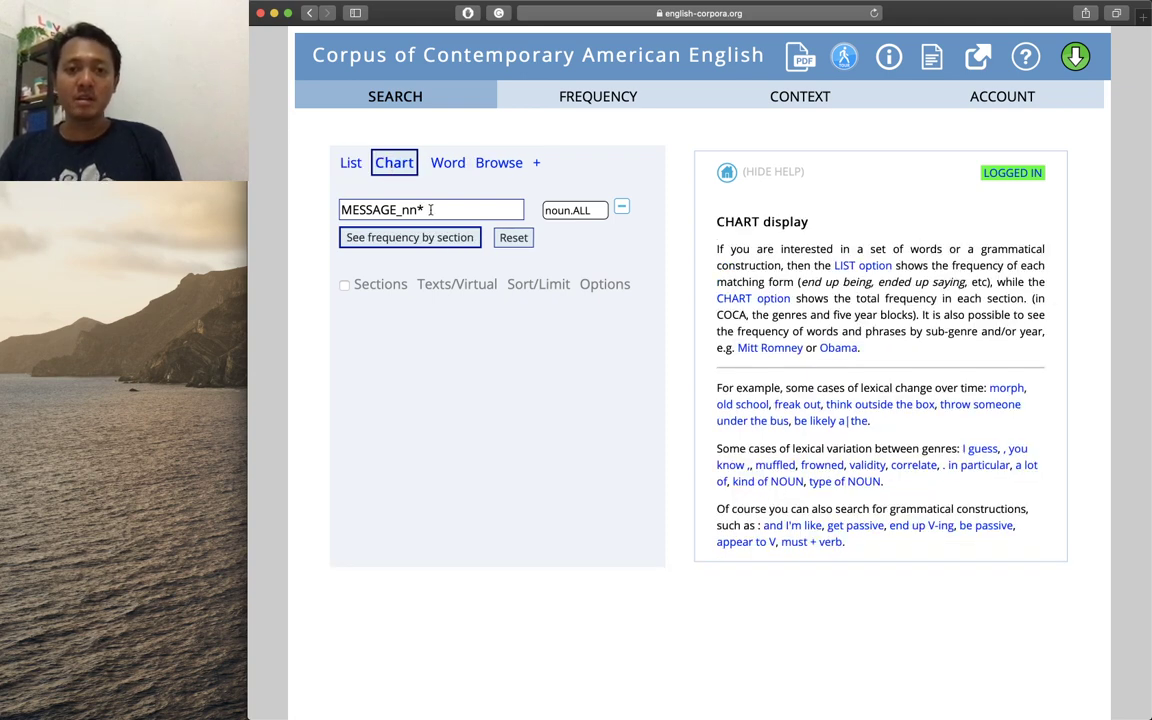
left_click_drag(430, 209, 395, 209)
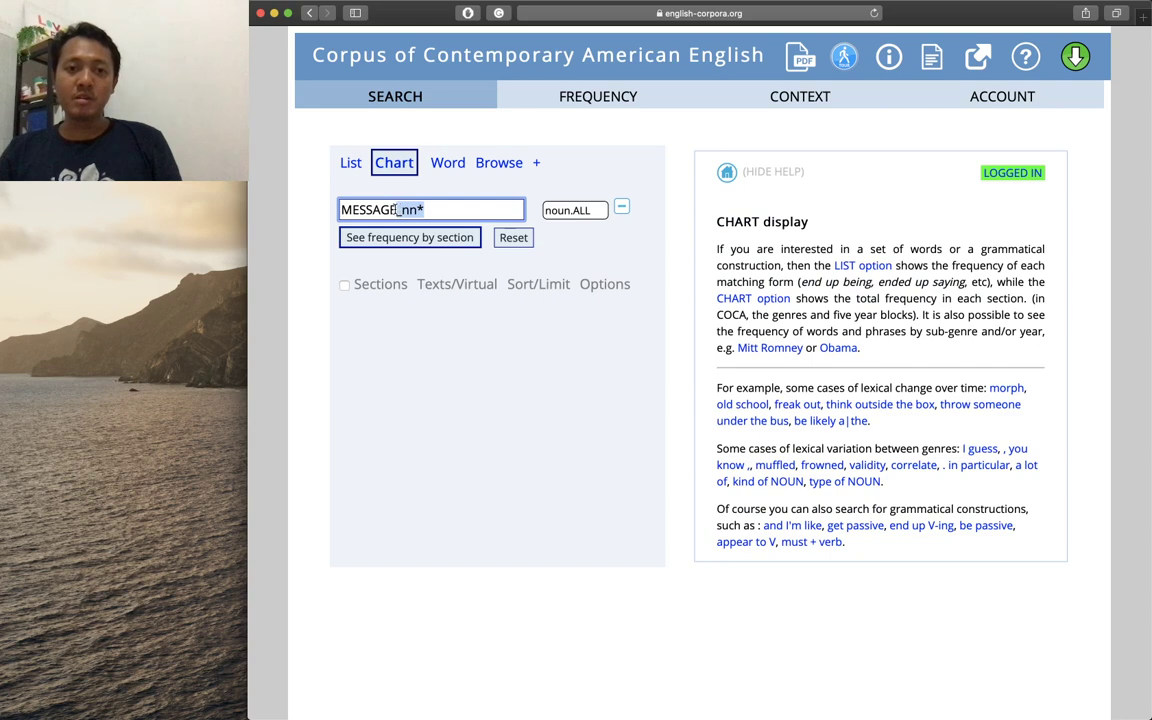
key("BackSpace")
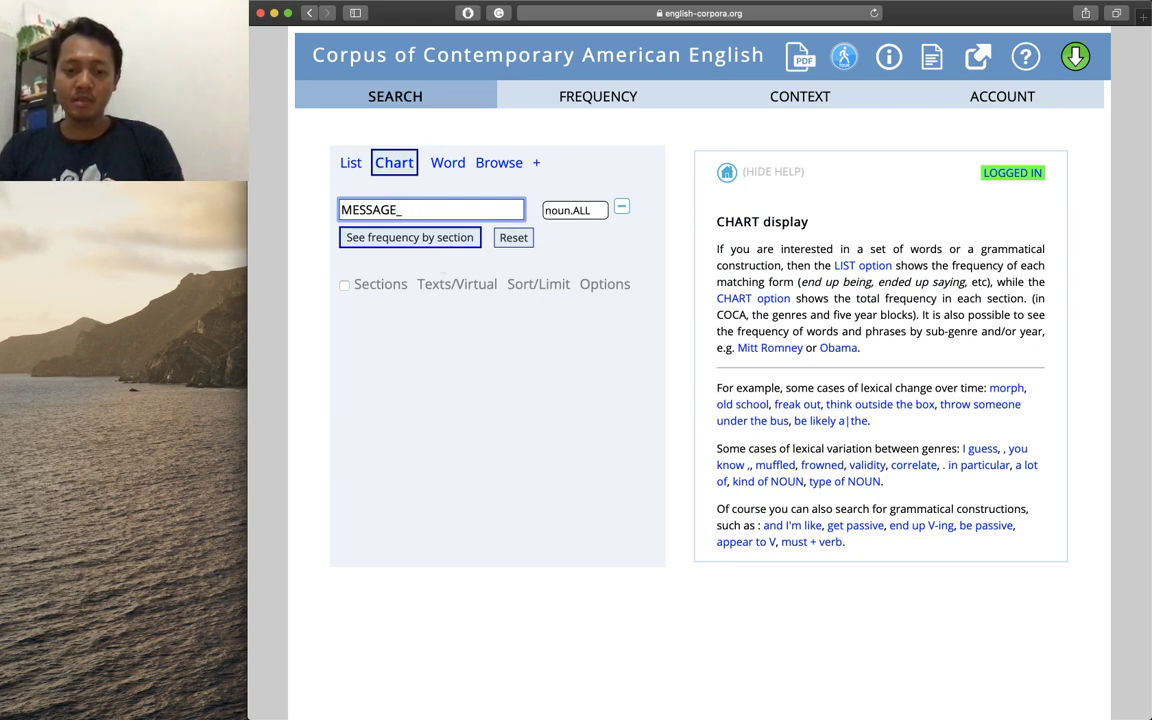
type("v*")
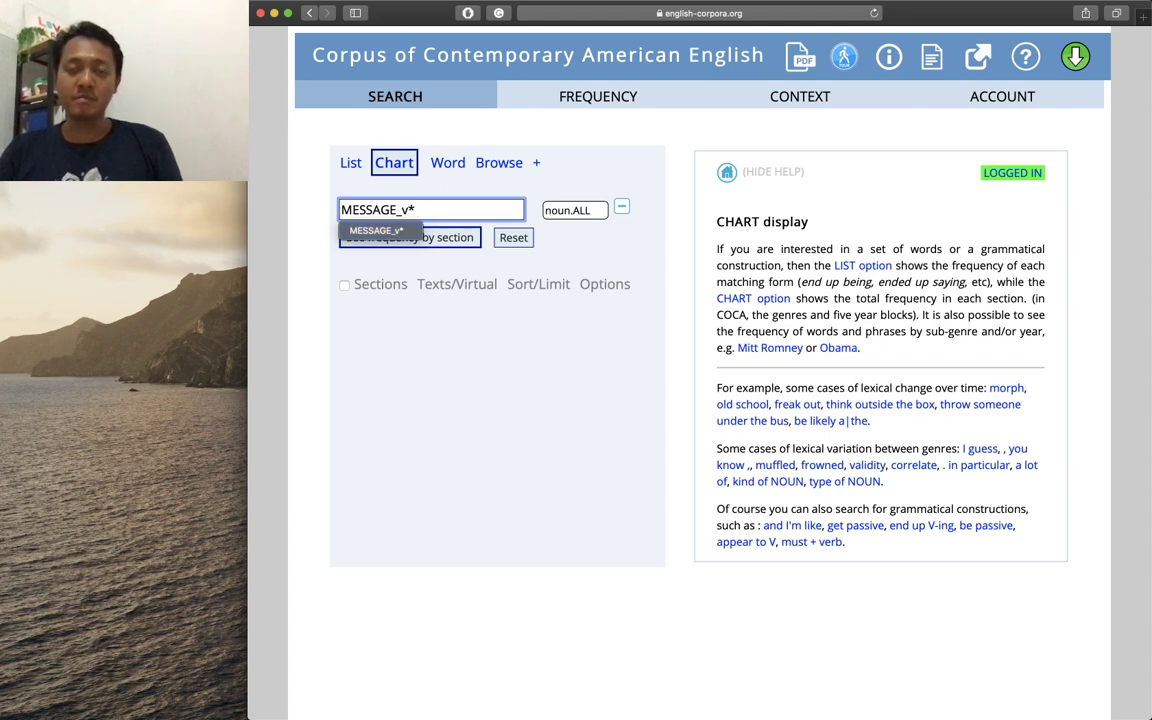
Hide the part-of-speech selector and show the query's frequency by section, continuing past the premium-account notice
left_click(622, 209)
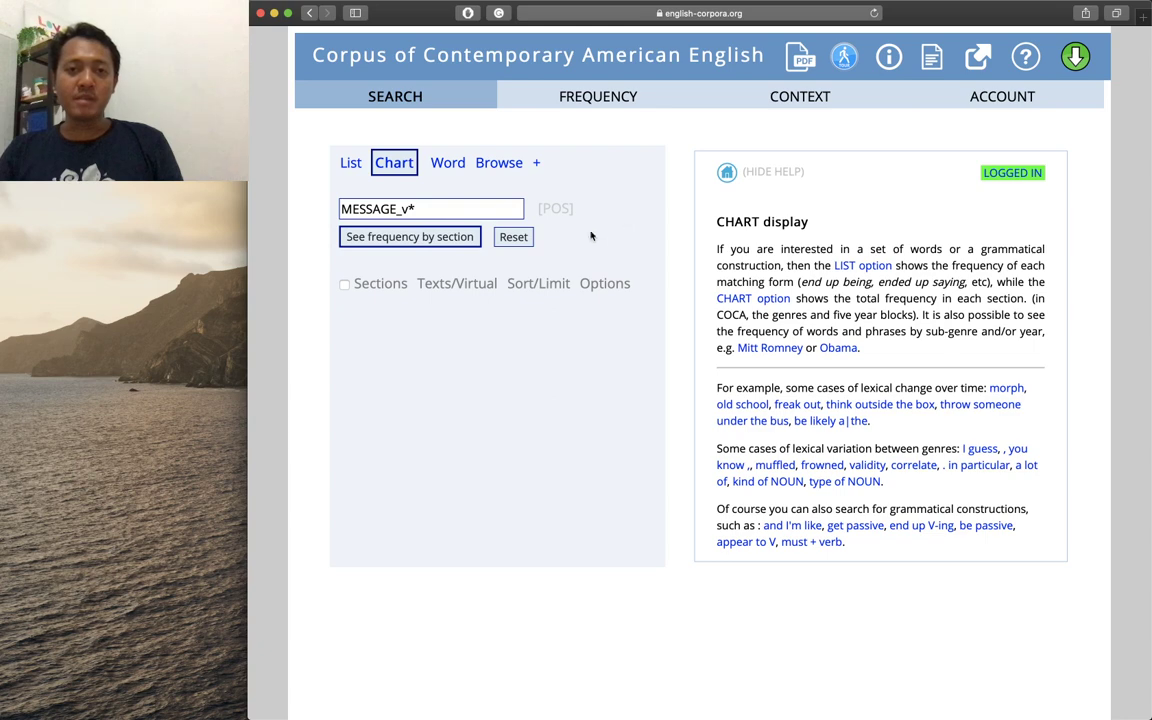
left_click(457, 240)
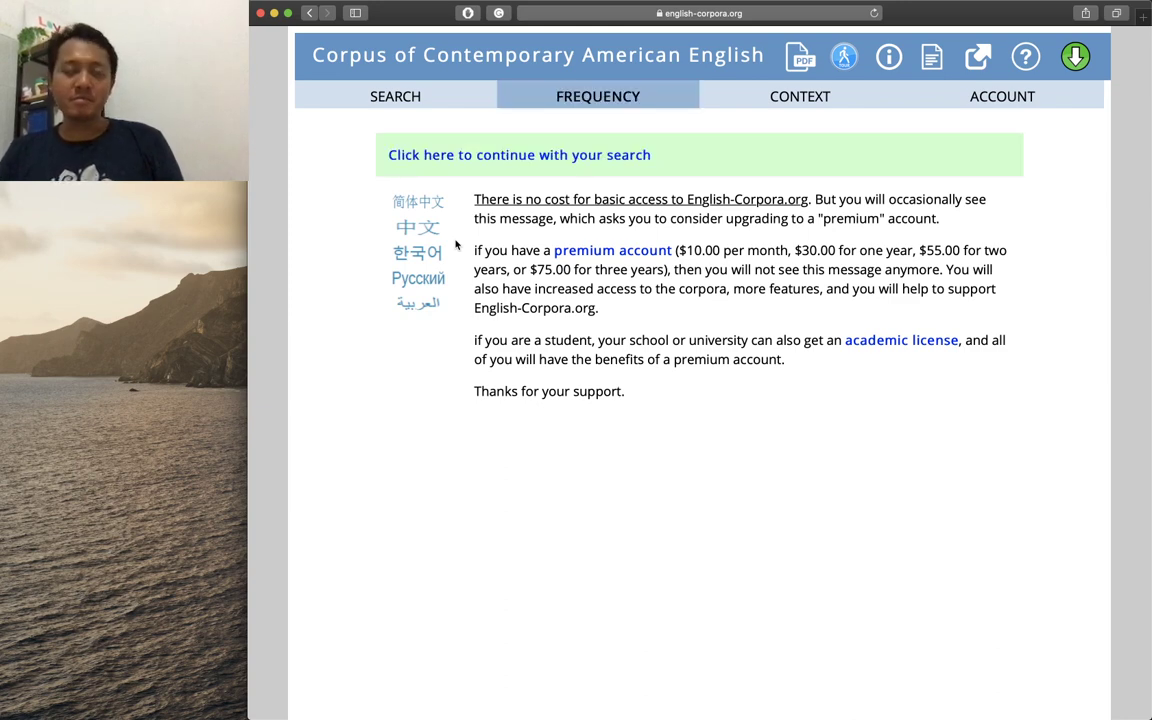
left_click(487, 160)
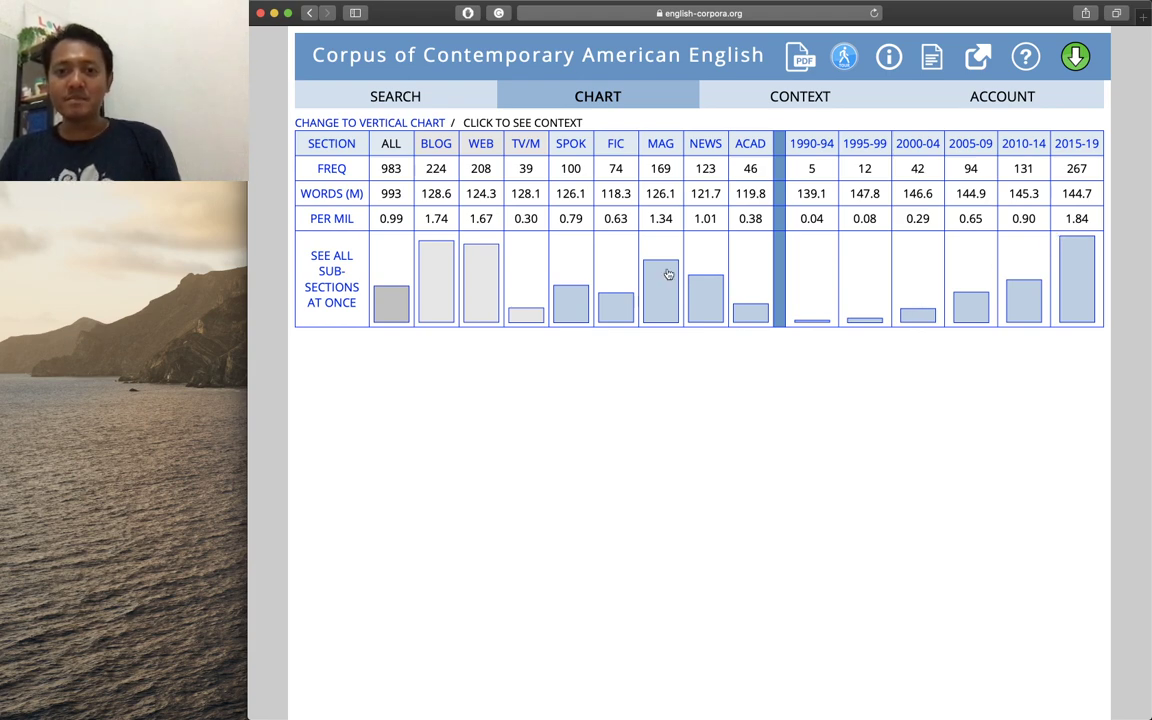
Return to the search form, change the query to MESSAGE_nn*, and show its frequency by section
left_click(412, 96)
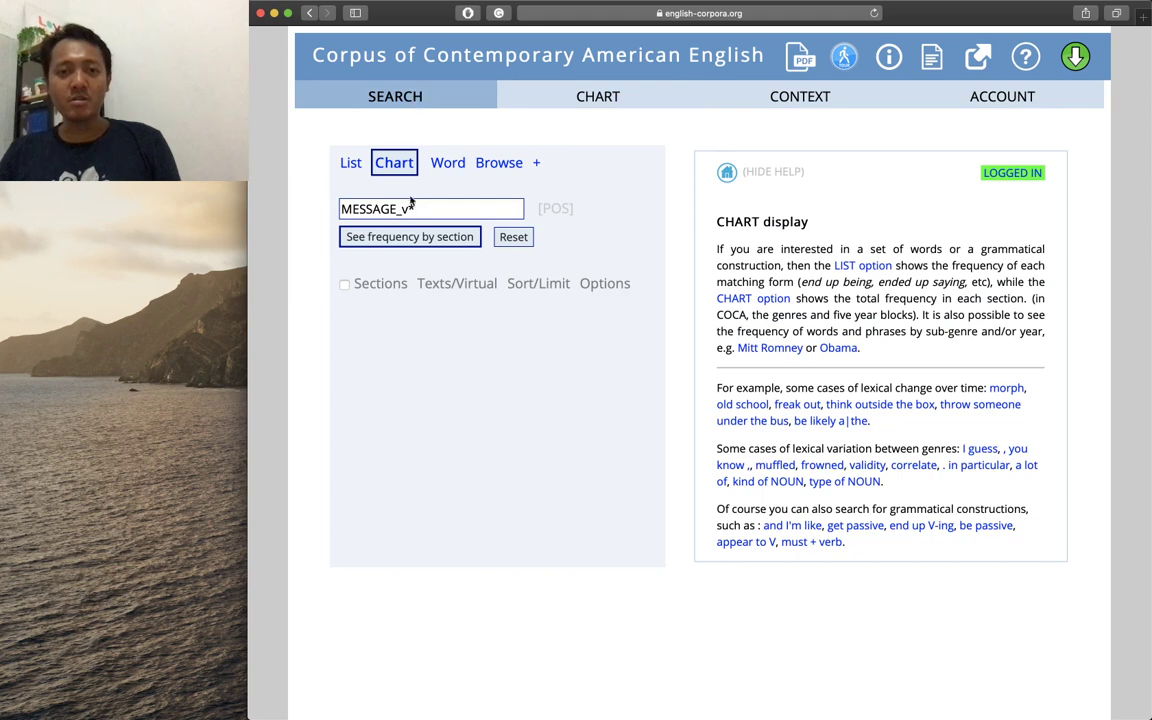
left_click_drag(415, 209, 399, 209)
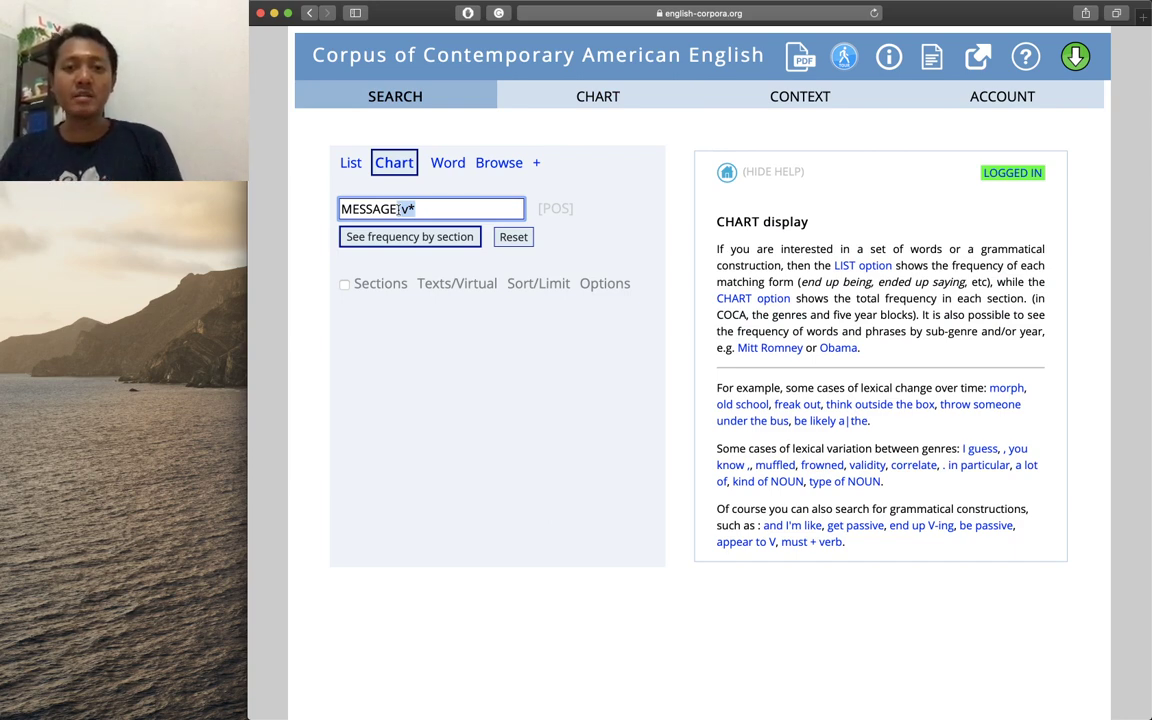
key("BackSpace")
key("Down")
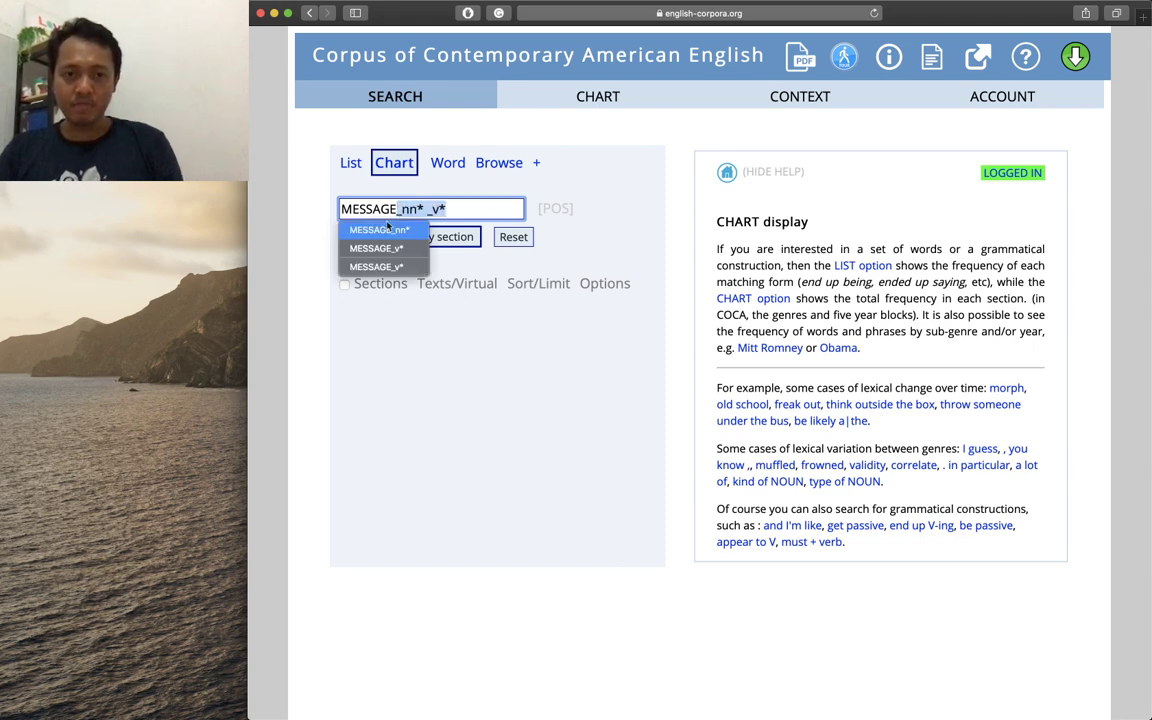
left_click(452, 209)
key("BackSpace")
key("BackSpace")
key("BackSpace")
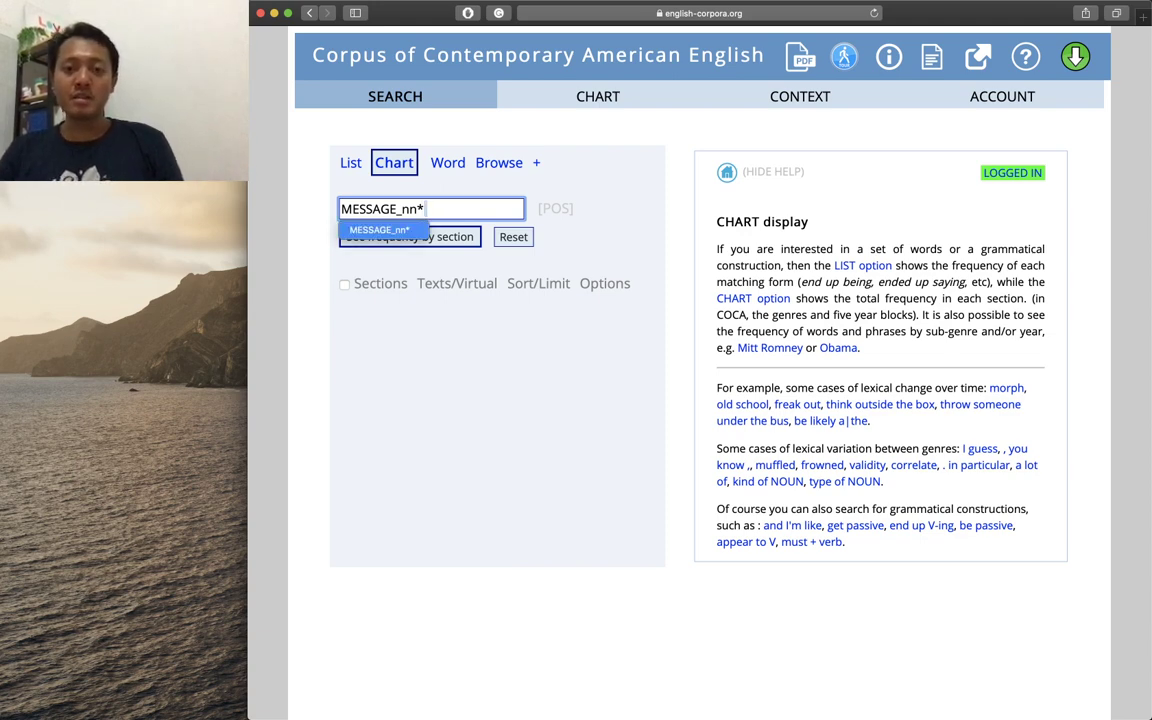
left_click(465, 237)
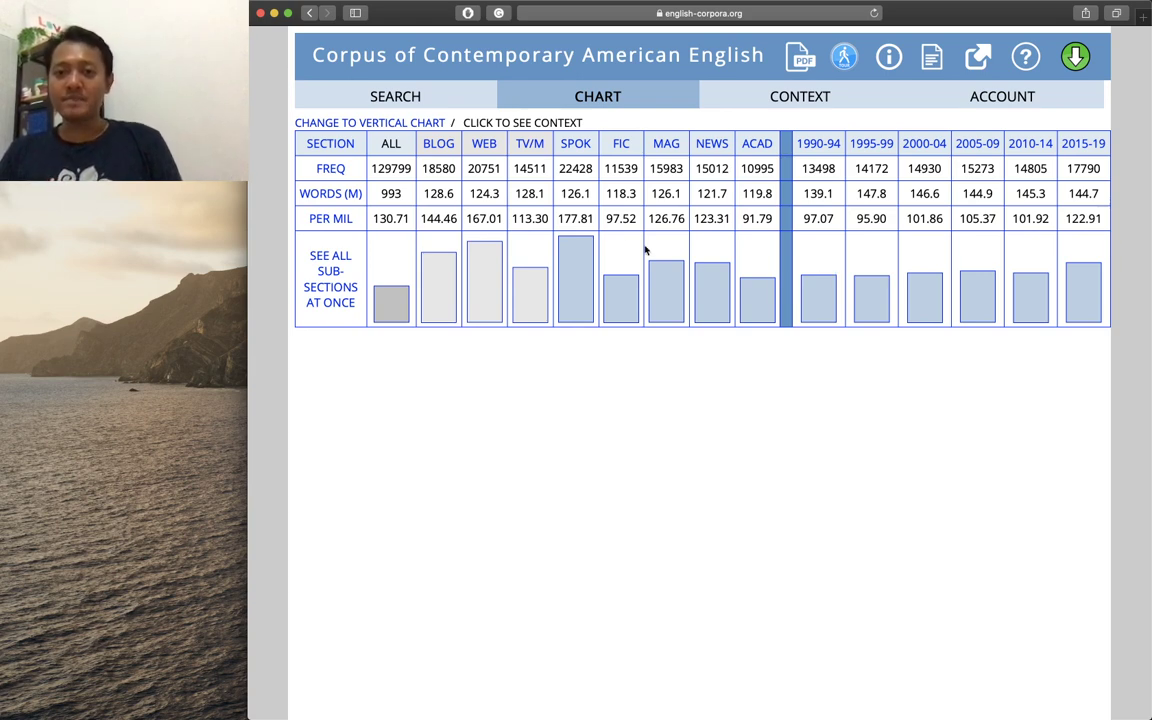
Return to the search form, look through the available part-of-speech tags, and hide the tag selector
left_click(417, 105)
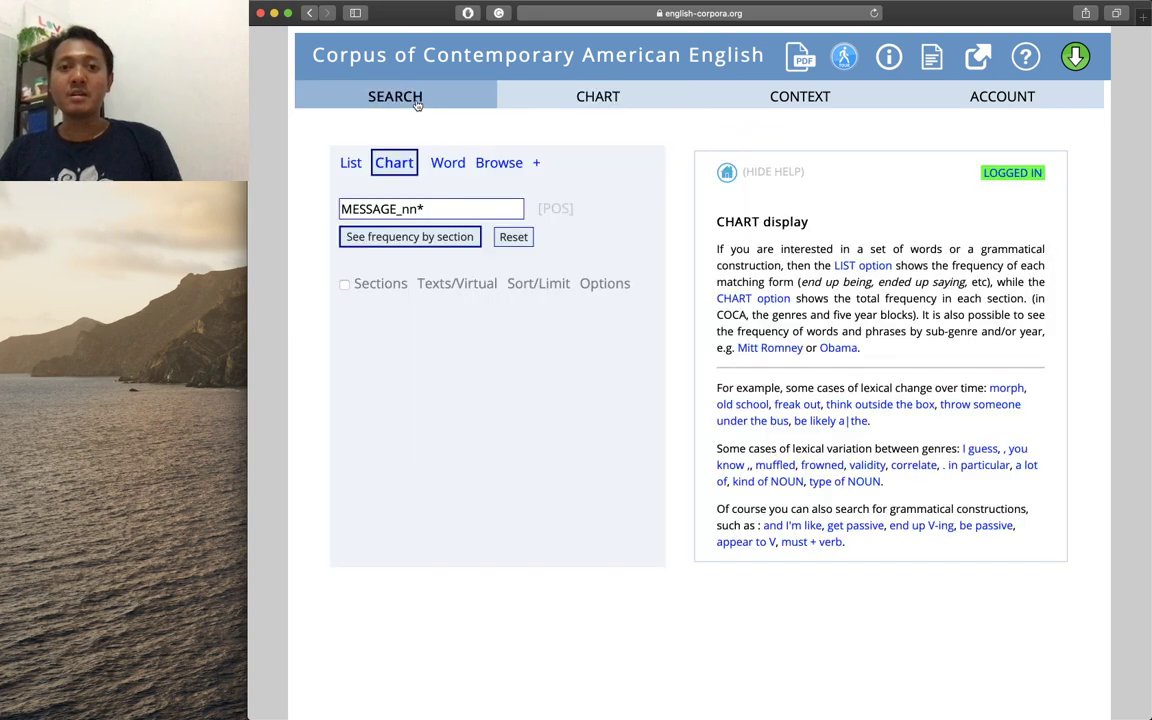
left_click(555, 209)
left_click(570, 212)
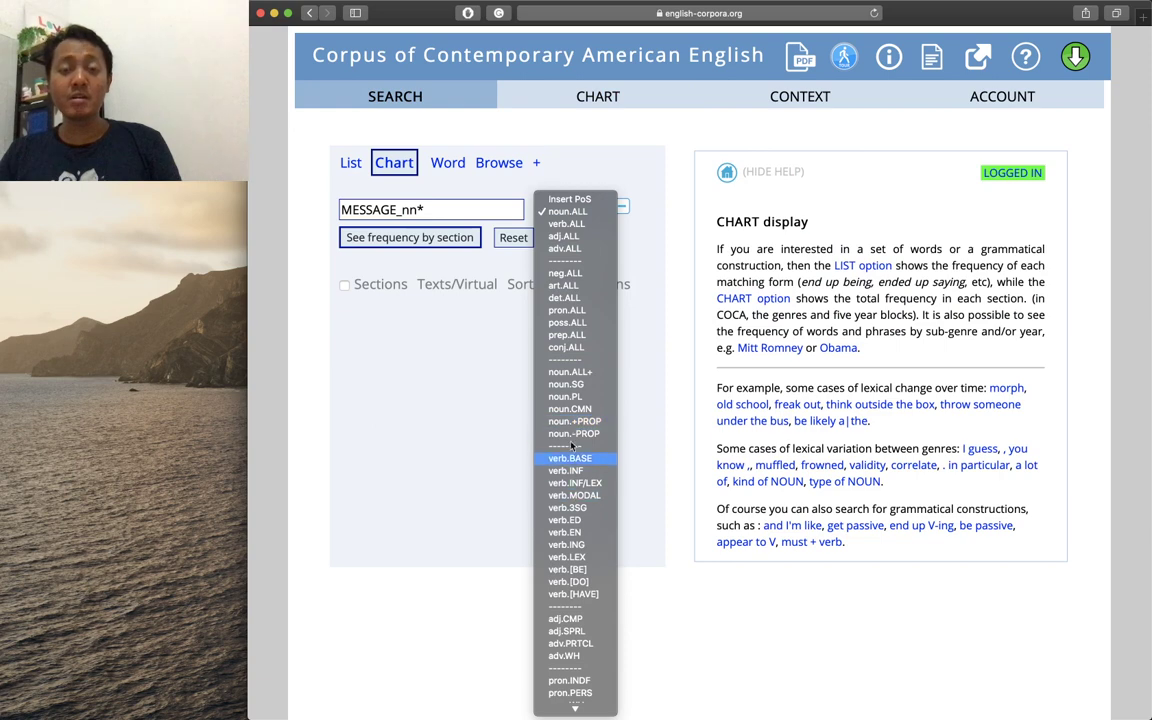
left_click(640, 236)
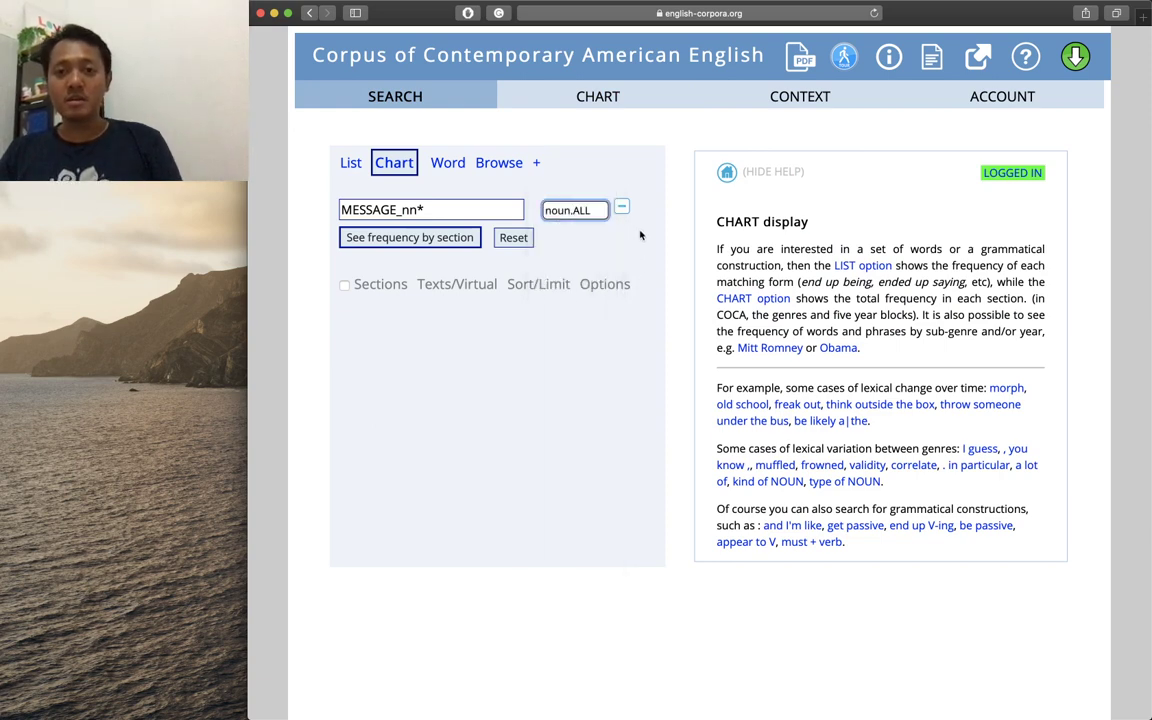
left_click(621, 212)
Clear the MESSAGE_nn* query and switch the search to the List display
left_click_drag(452, 208, 334, 208)
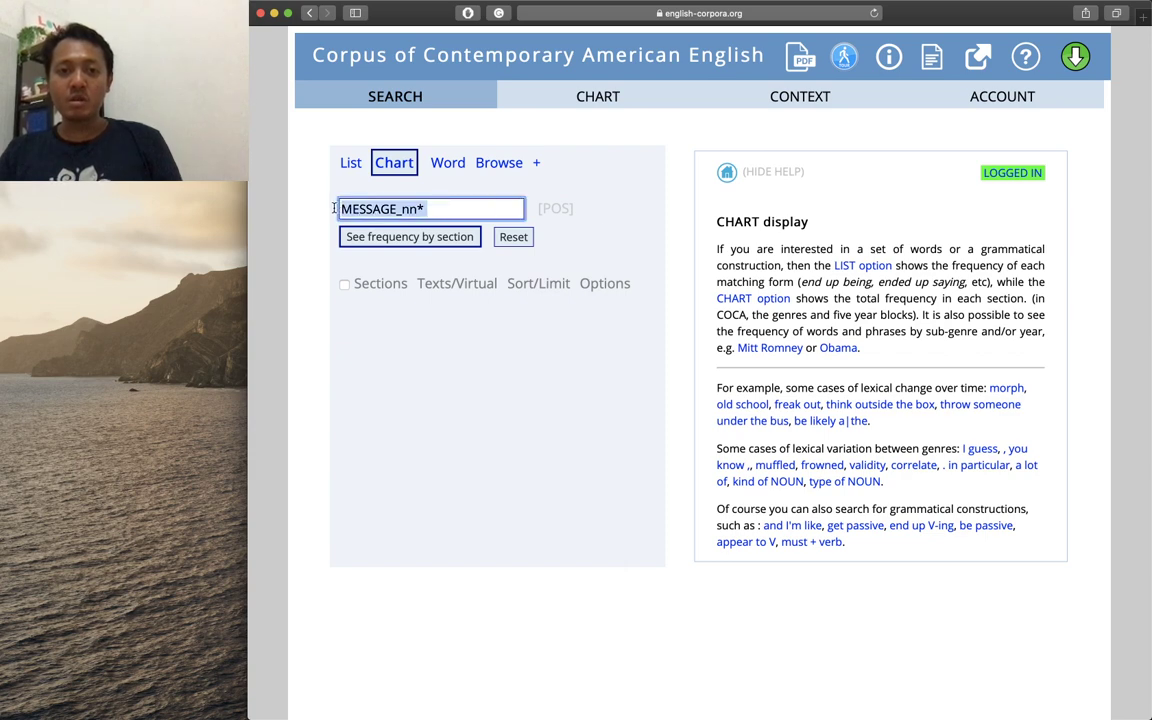
left_click(423, 209)
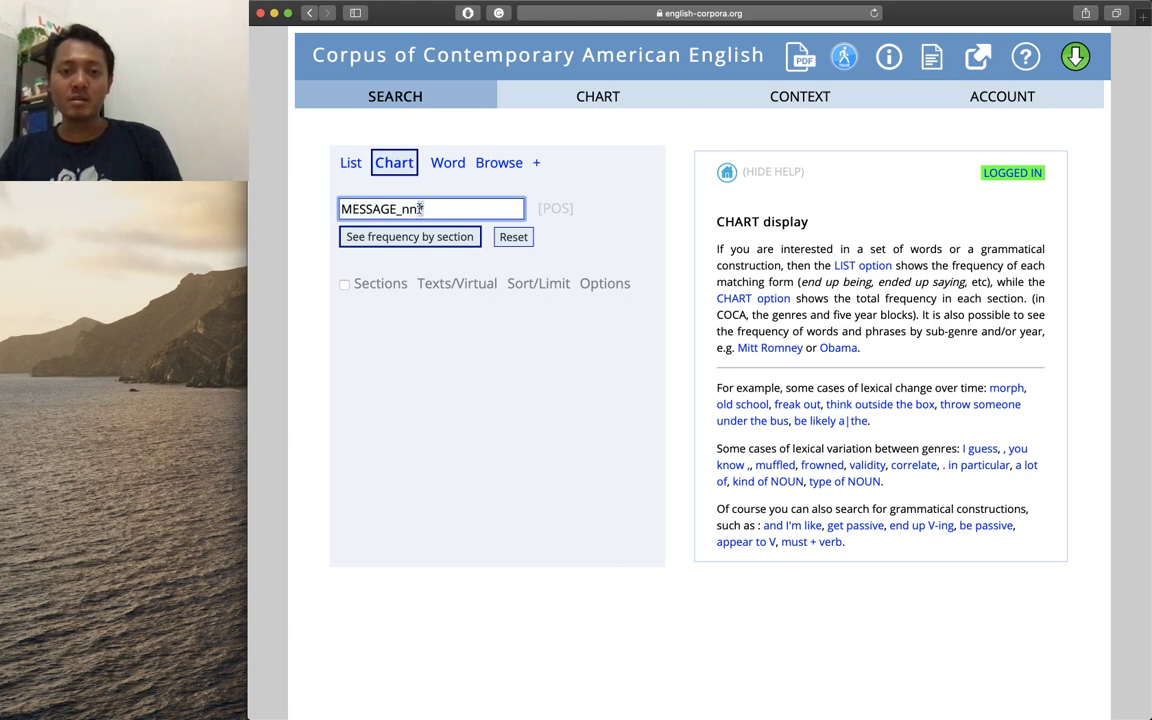
left_click_drag(418, 209, 453, 224)
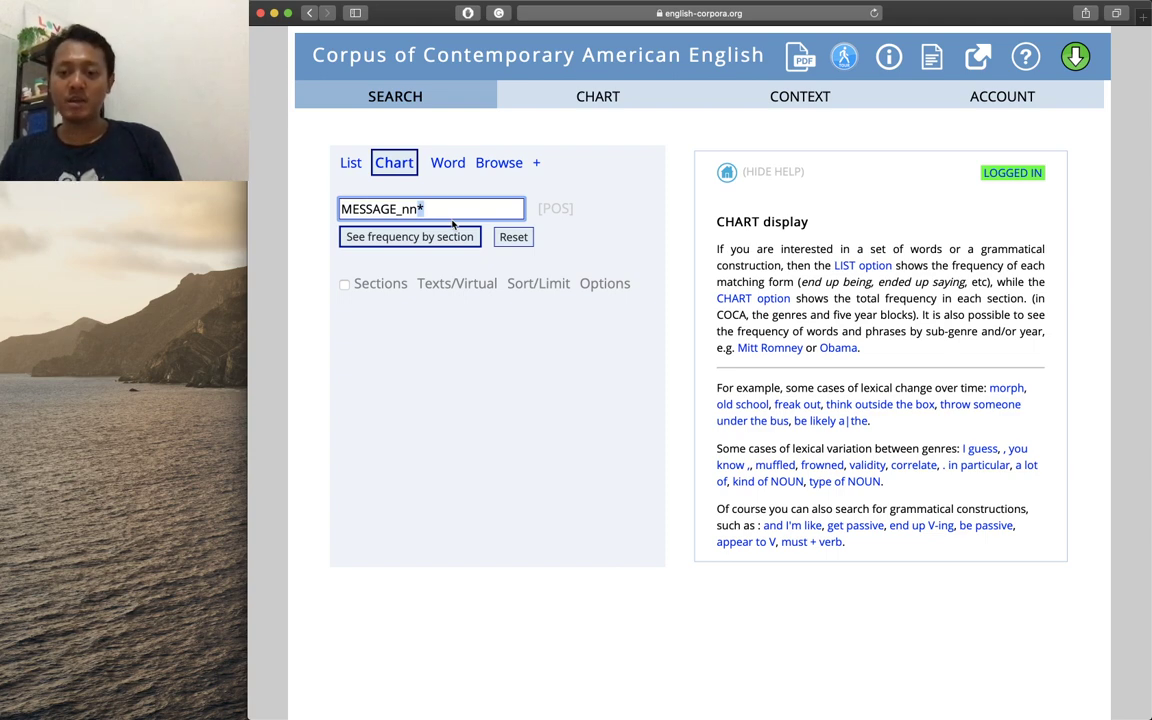
key("BackSpace")
key("BackSpace")
key("BackSpace")
key("BackSpace")
key("BackSpace")
key("BackSpace")
key("BackSpace")
key("BackSpace")
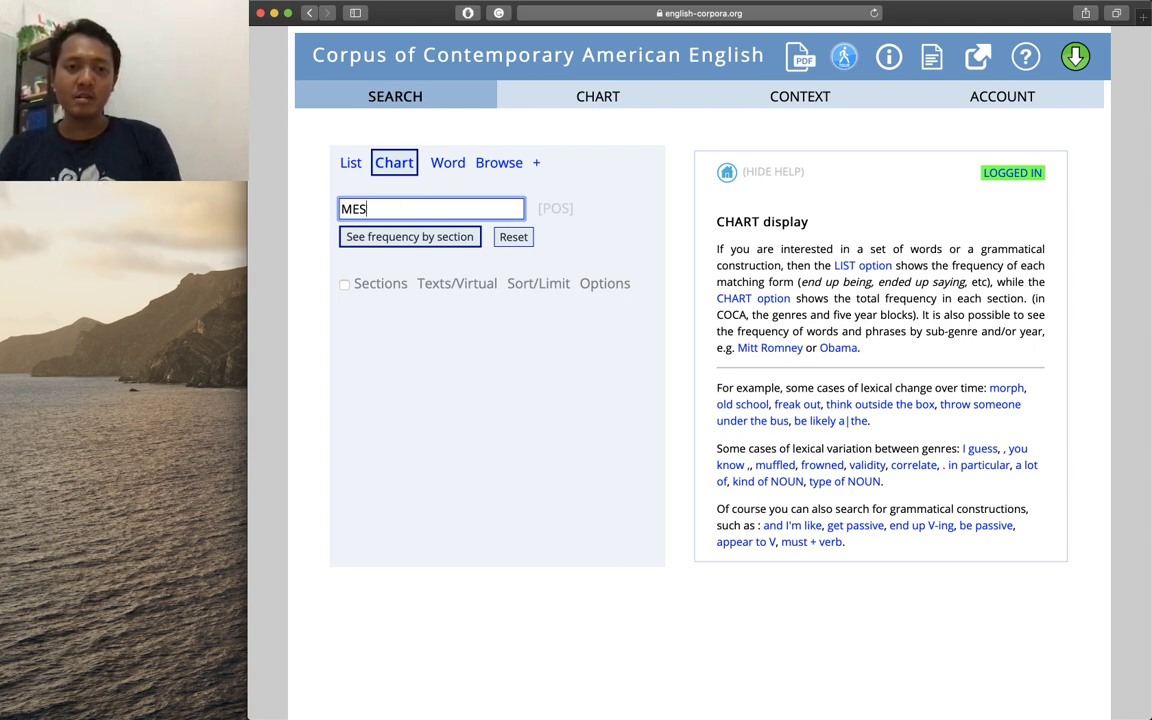
key("BackSpace")
key("BackSpace")
key("BackSpace")
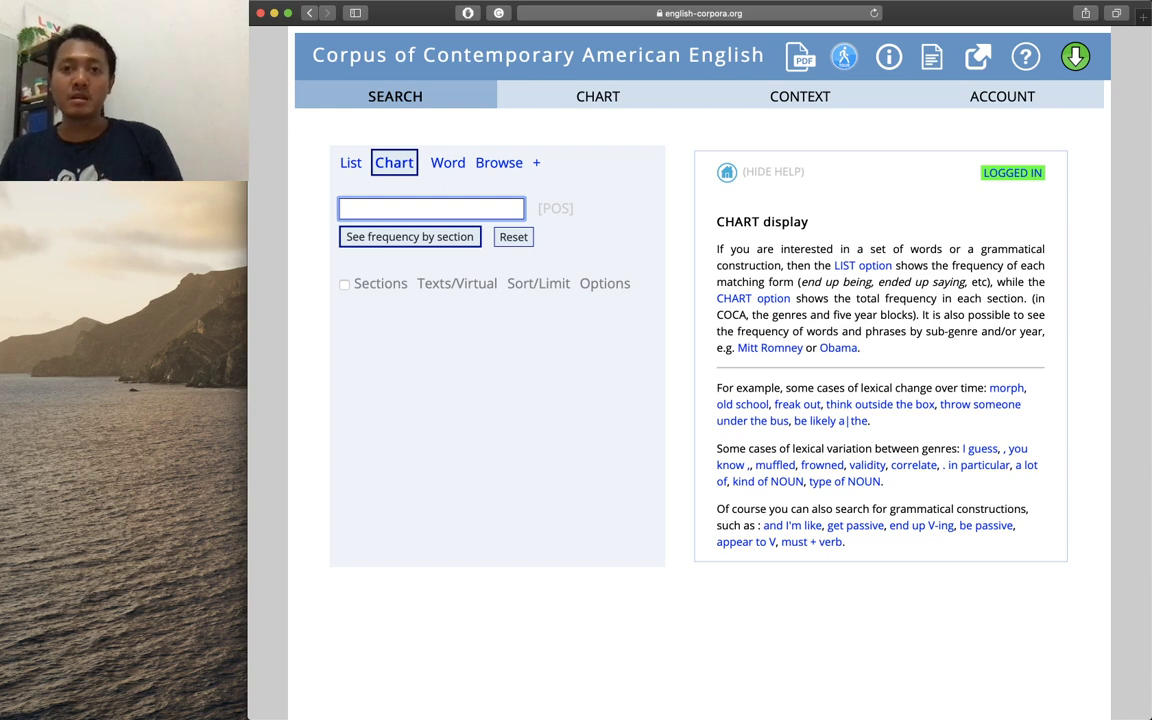
left_click(353, 165)
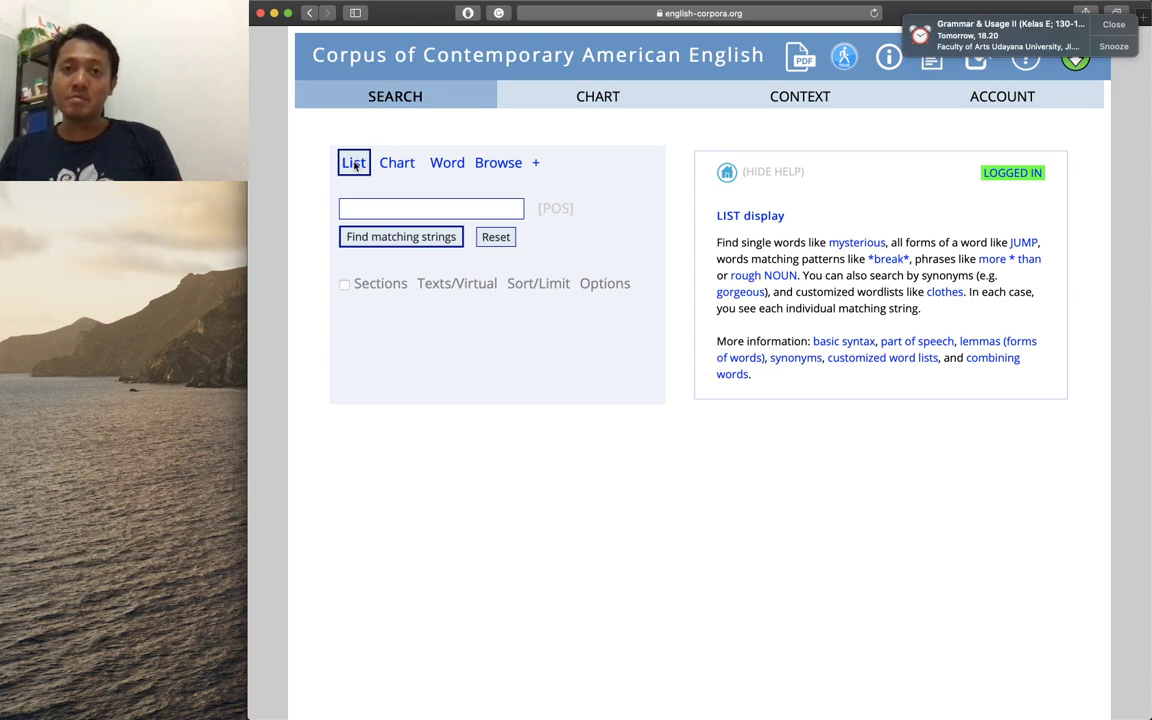
Enter *ness as the query without a leading space and find the matching strings
left_click(361, 207)
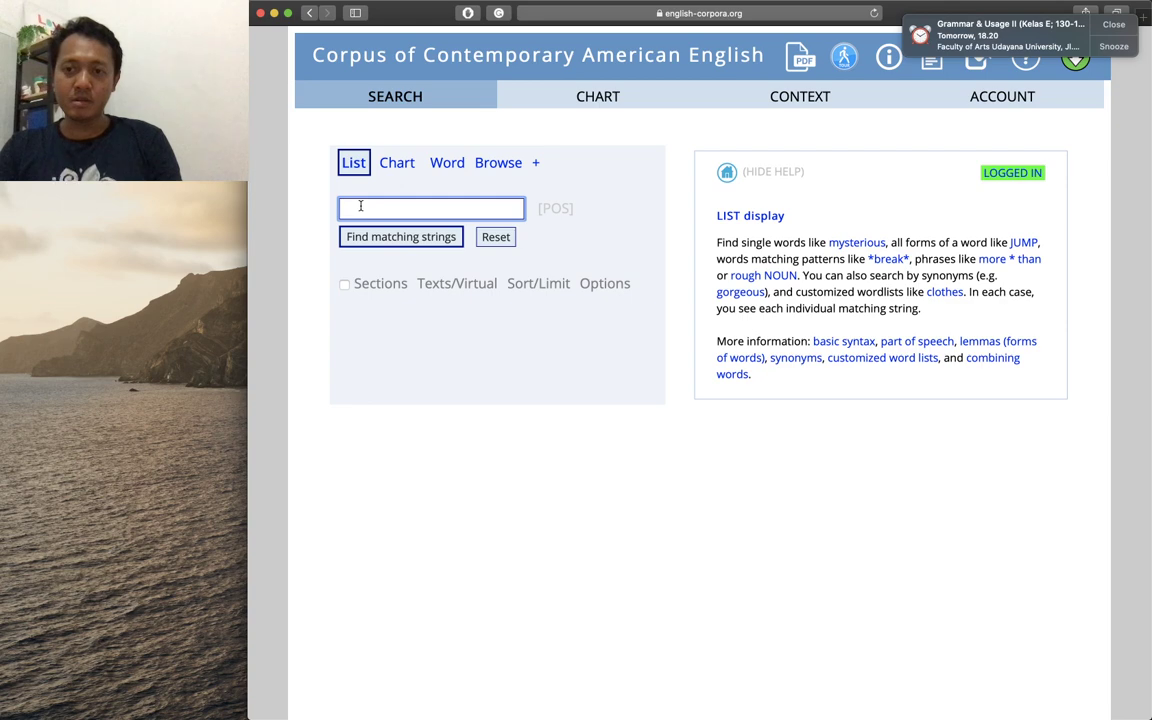
type("*")
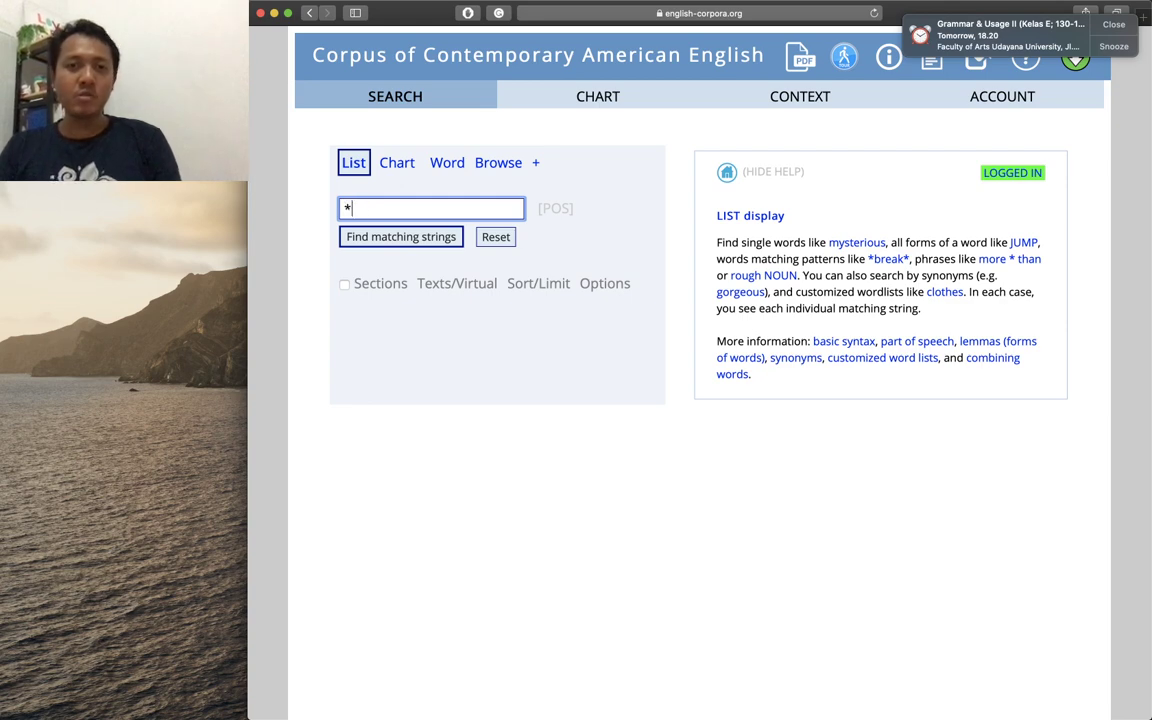
type("ness")
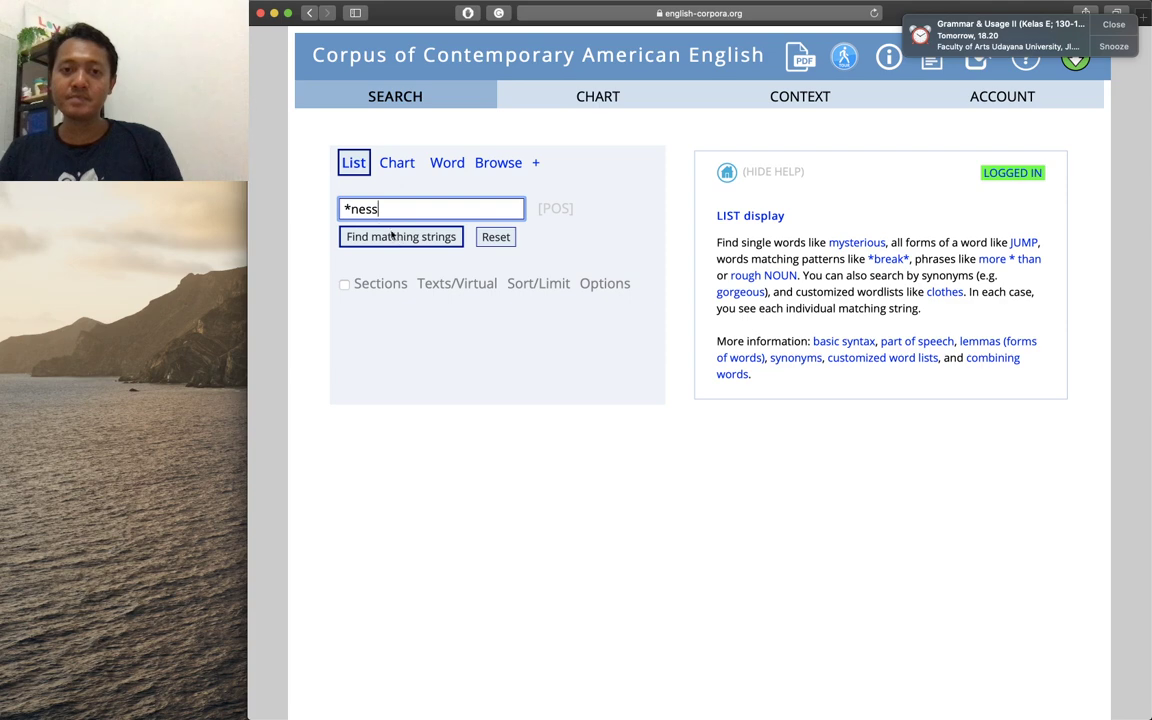
left_click(344, 208)
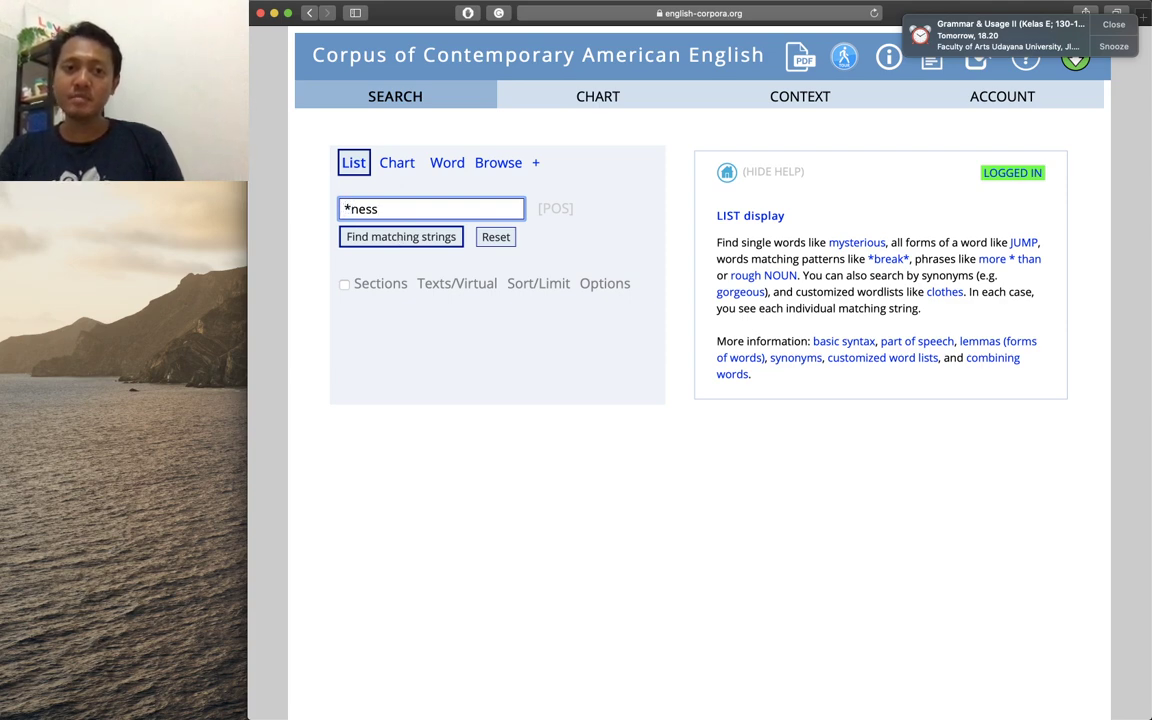
key("BackSpace")
key("Down")
key("Down")
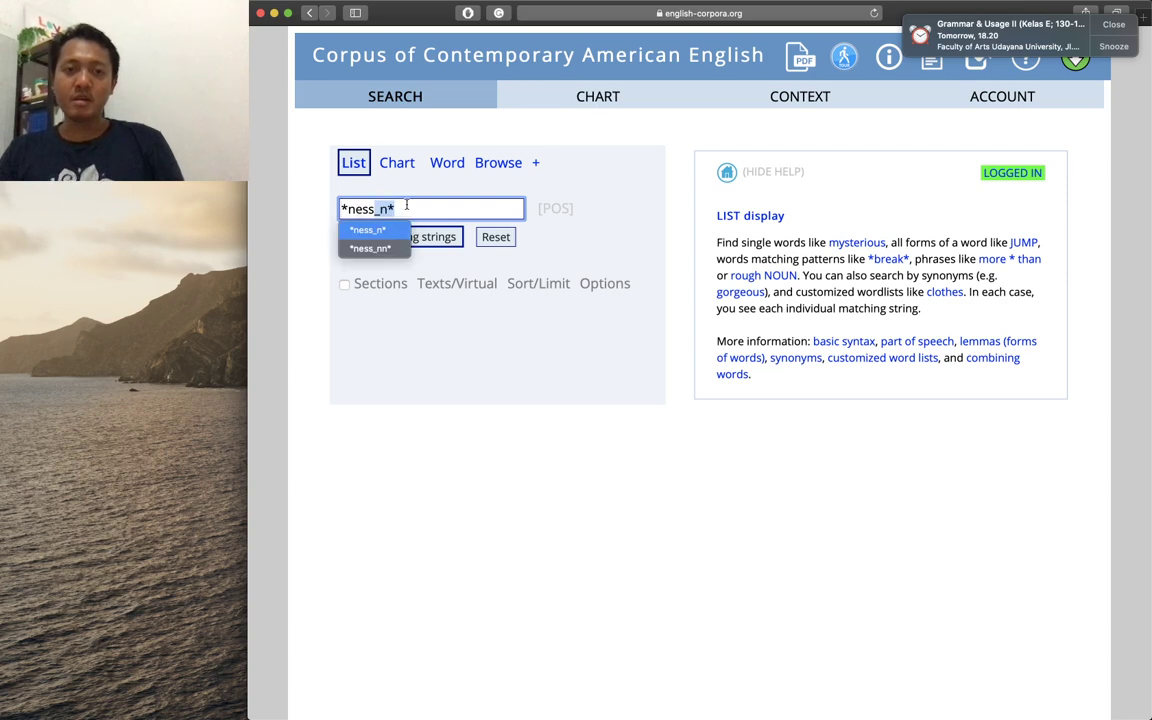
key("Up")
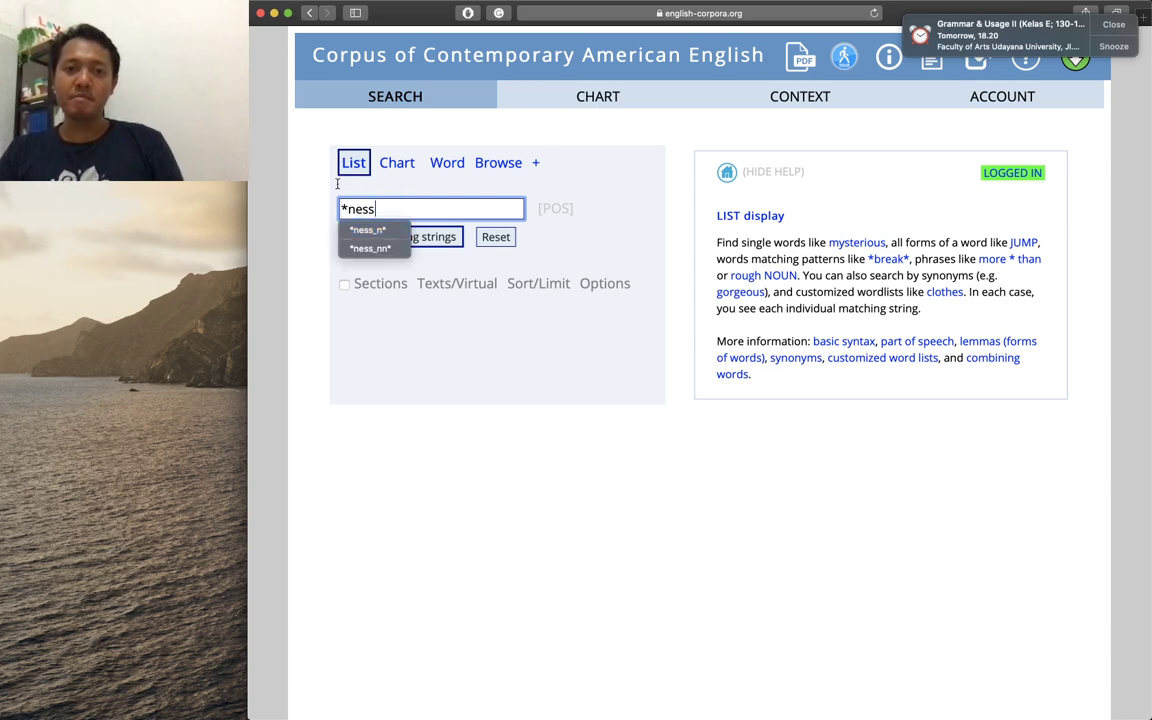
key("Escape")
left_click_drag(349, 207, 372, 210)
left_click(358, 190)
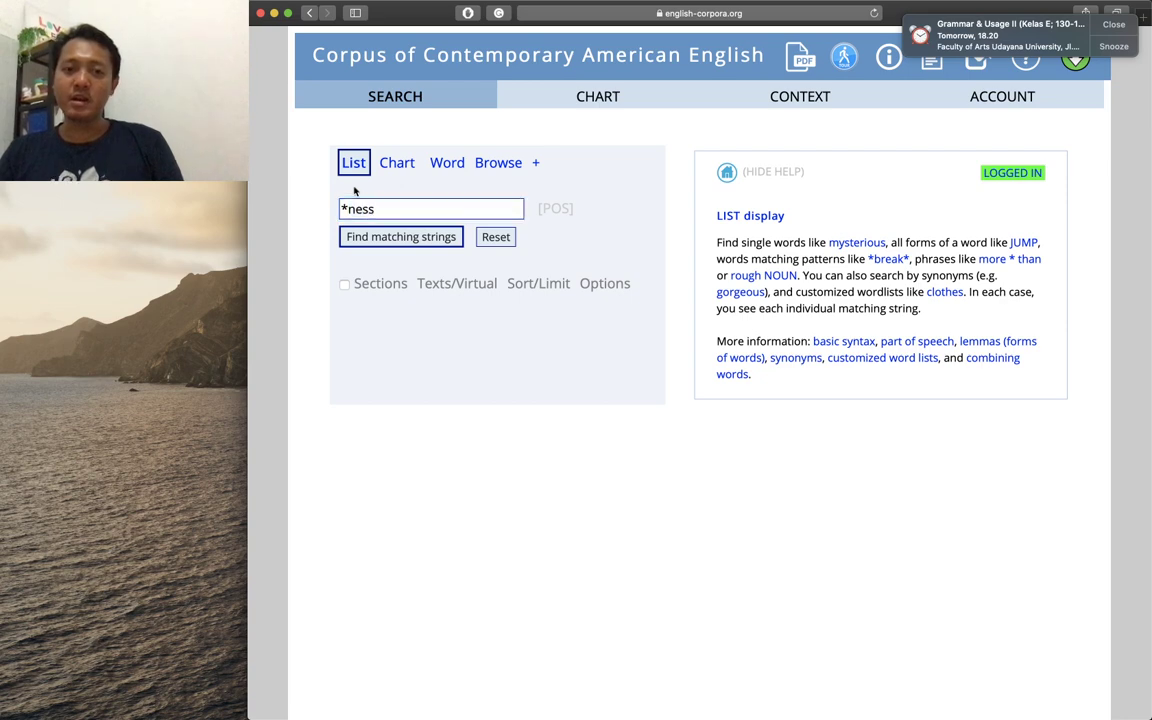
left_click(385, 241)
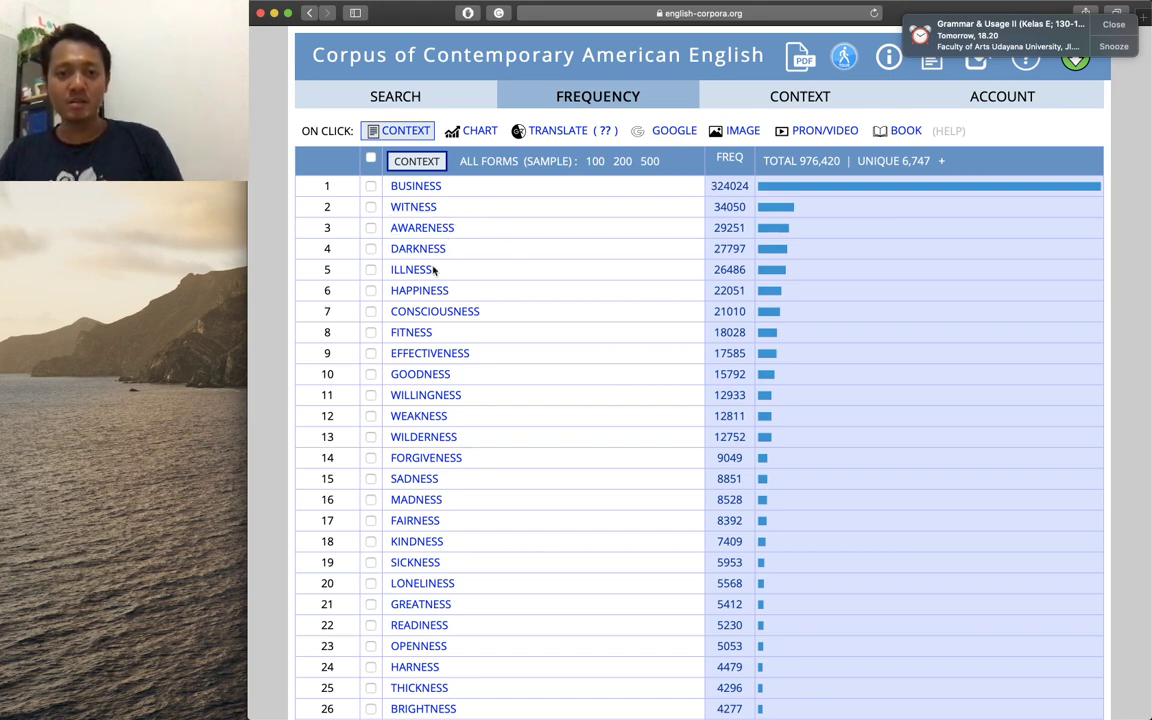
Examine the frequency list of words ending in -ness, including the entry NESS
scroll(430, 280, "down", 2)
scroll(432, 277, "down", 10)
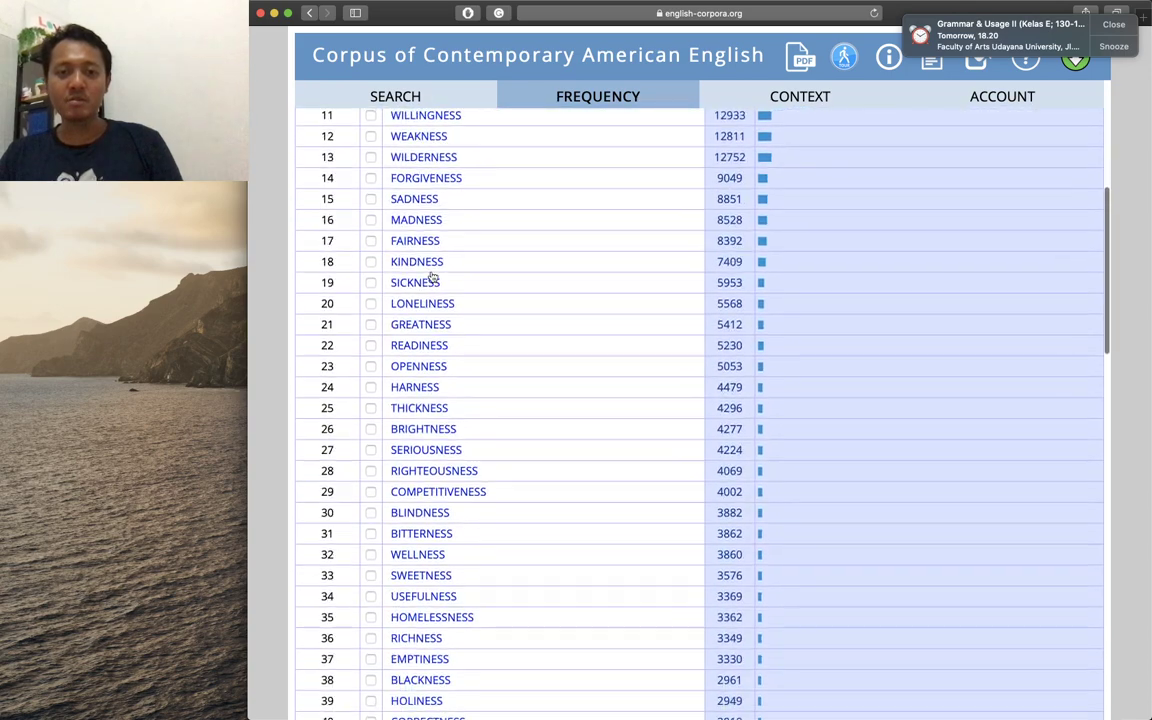
scroll(432, 277, "down", 6)
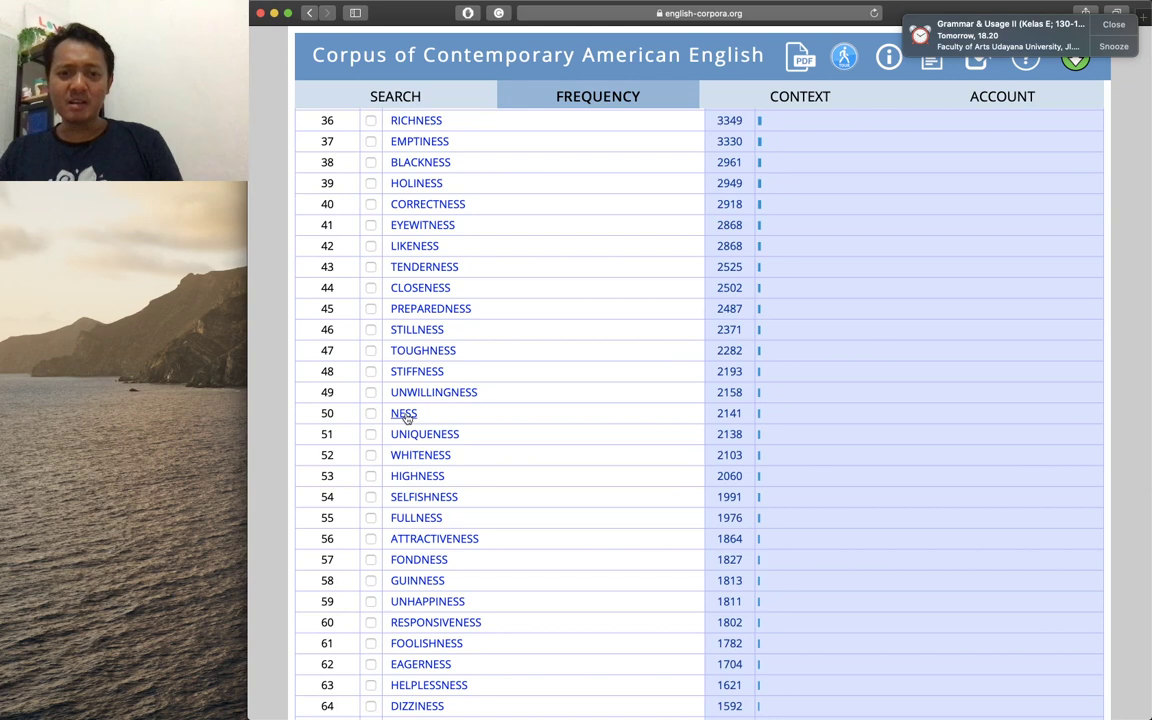
scroll(407, 418, "down", 1)
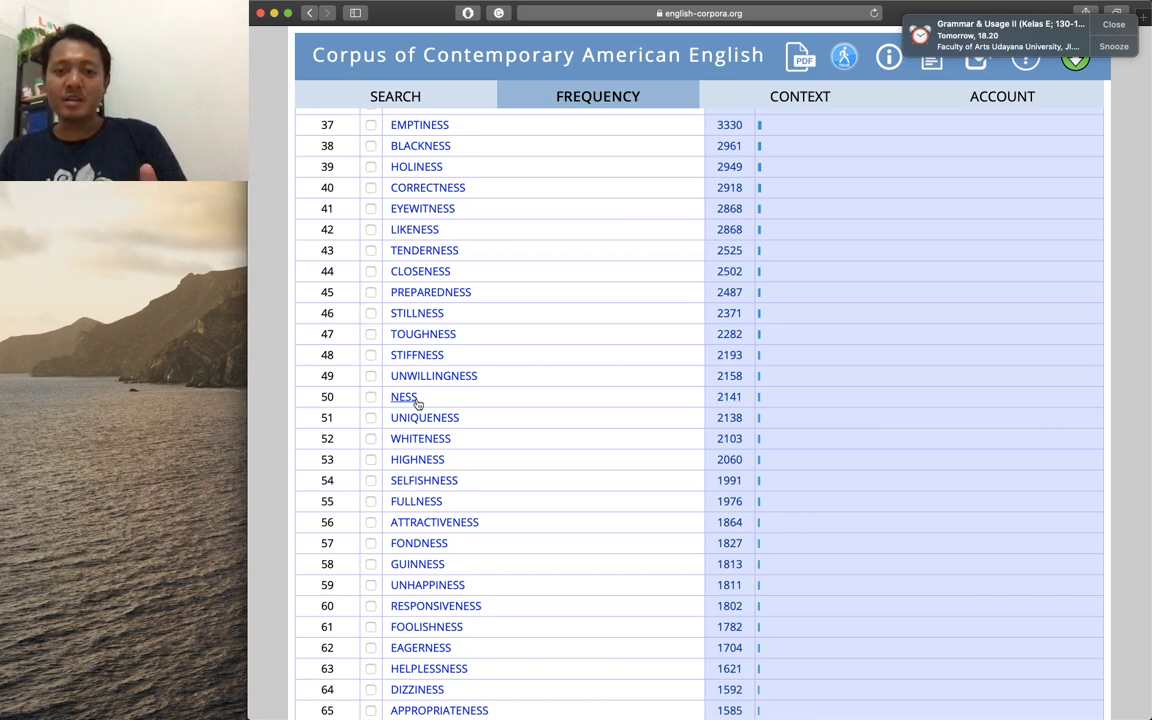
scroll(418, 403, "down", 8)
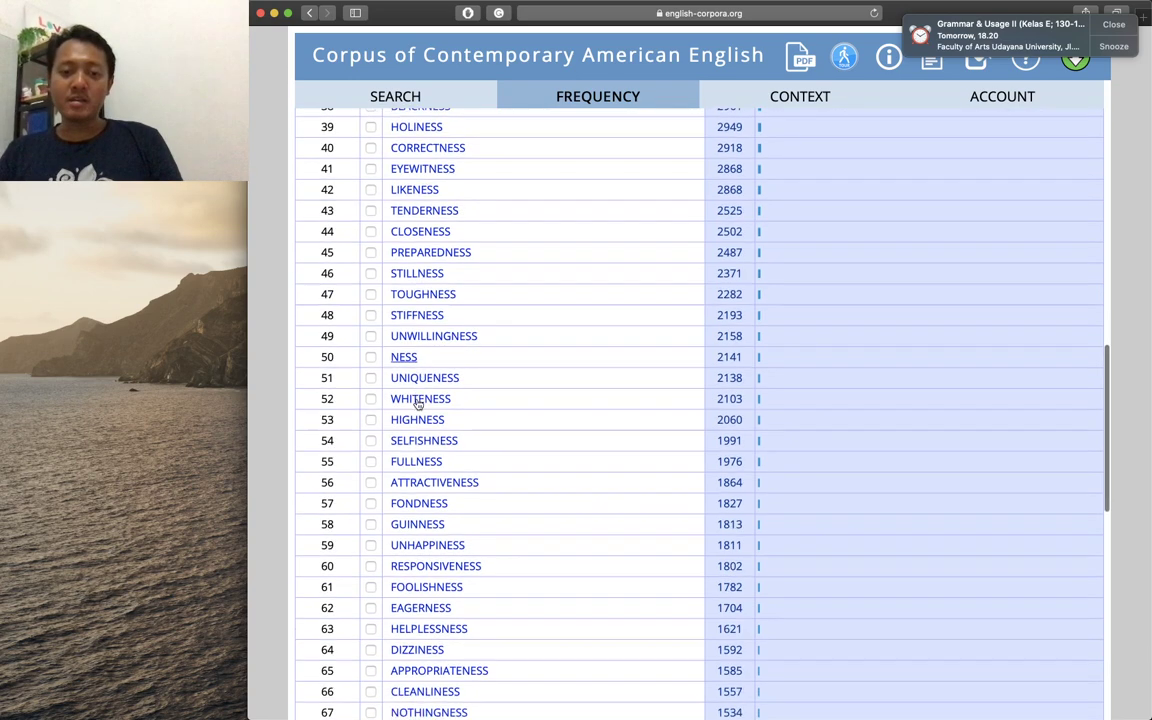
scroll(418, 403, "up", 20)
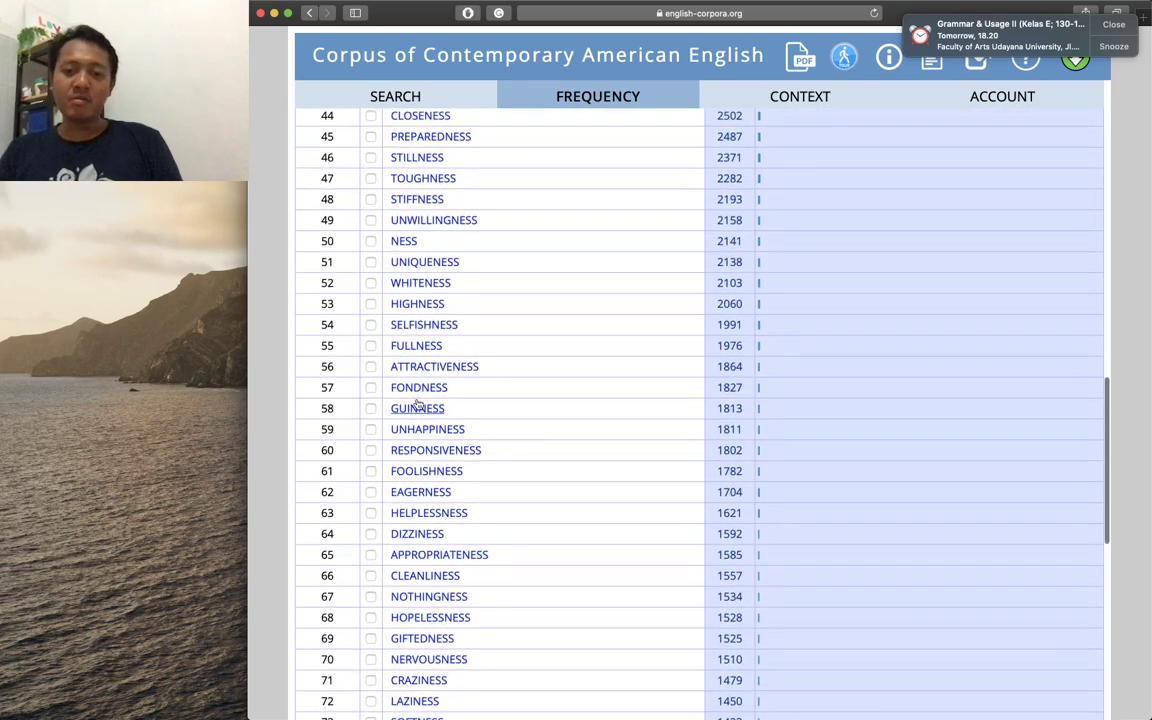
scroll(418, 403, "up", 5)
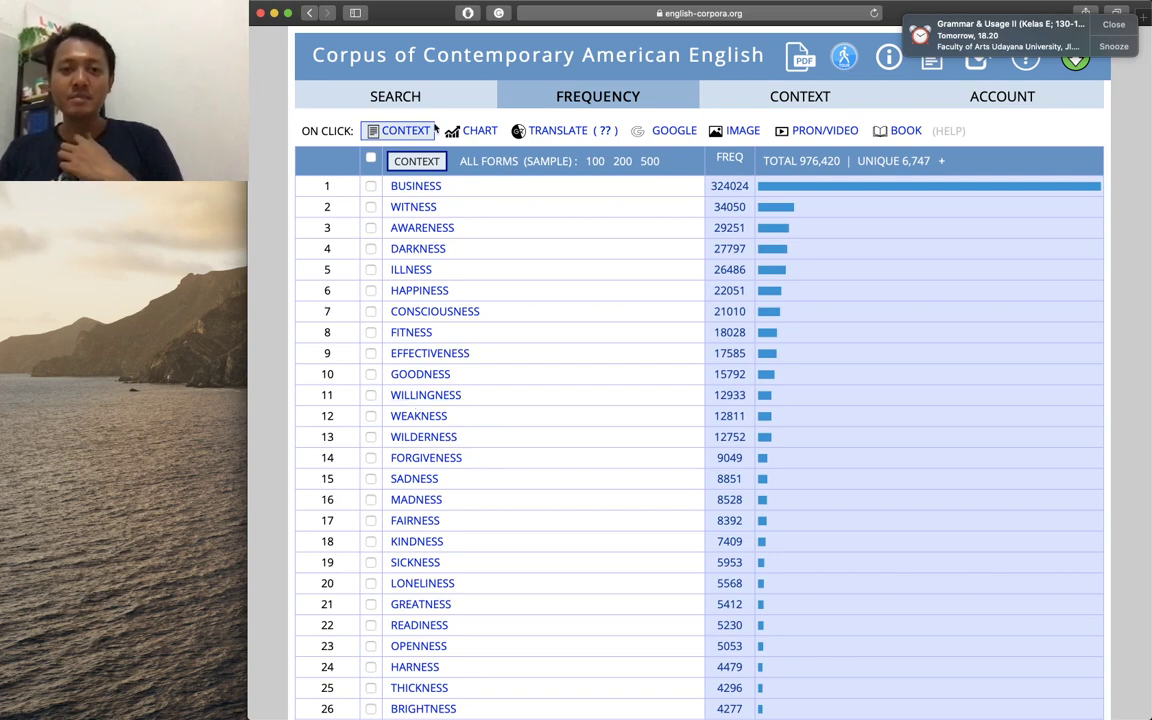
Return to the search form, replace the query with mini*, and find the matching strings
left_click(396, 96)
left_click_drag(376, 208, 338, 208)
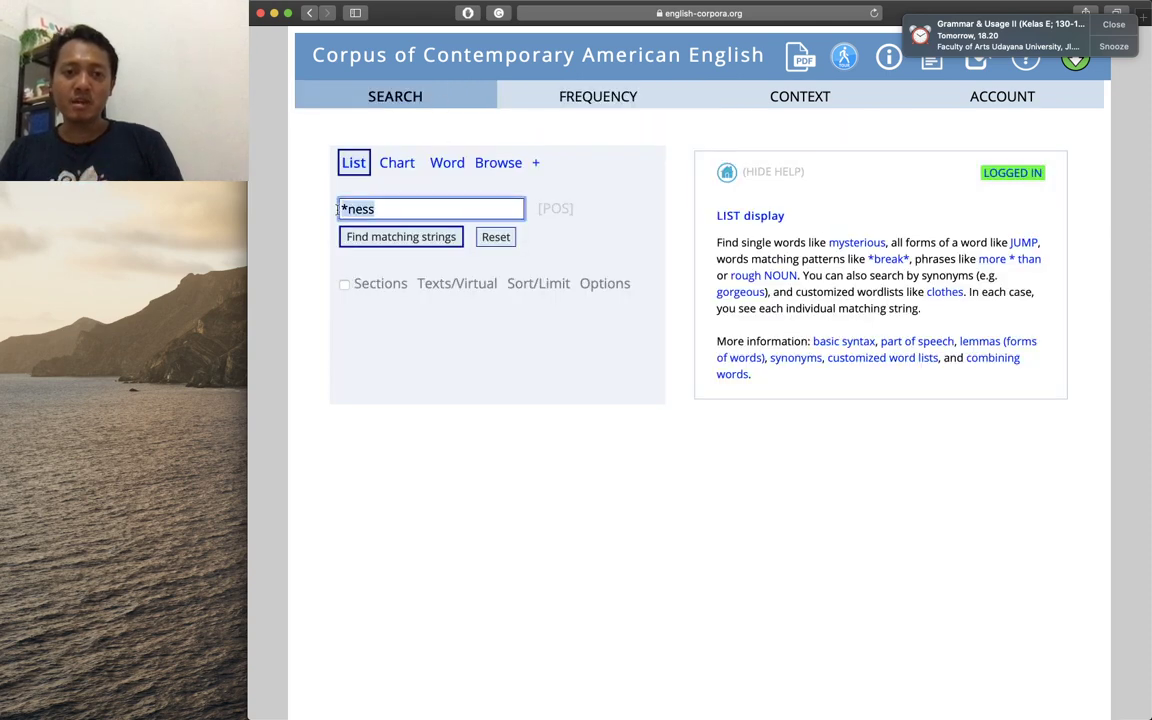
key("BackSpace")
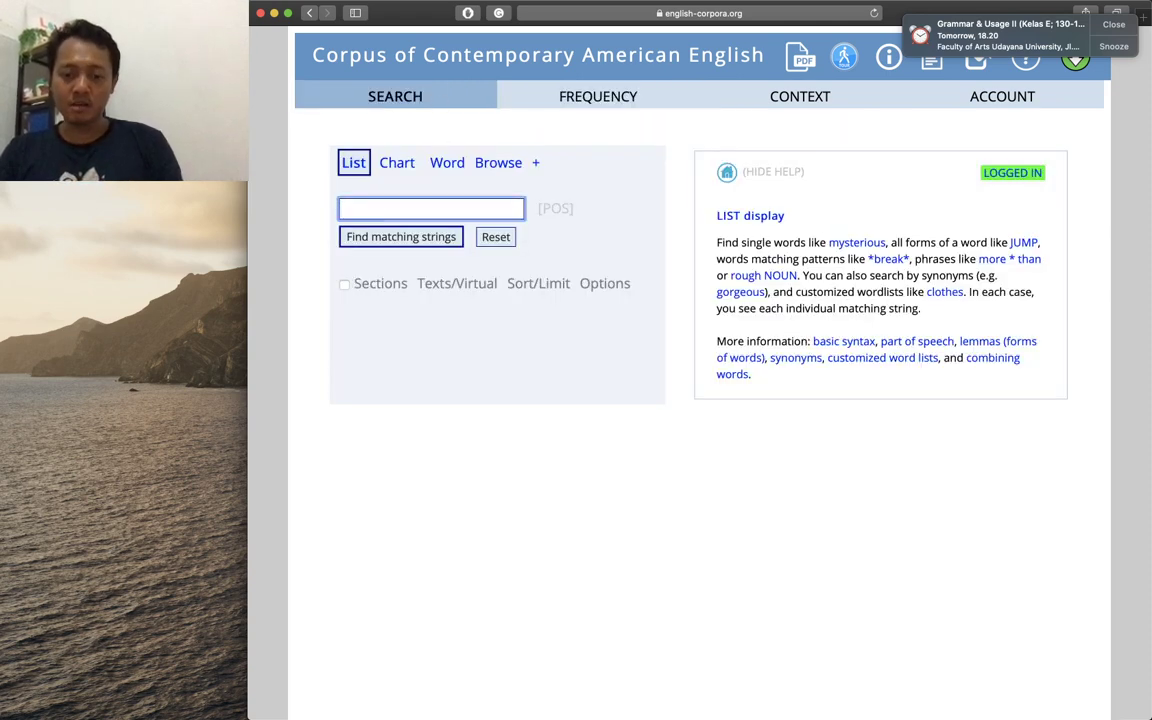
type("mini*")
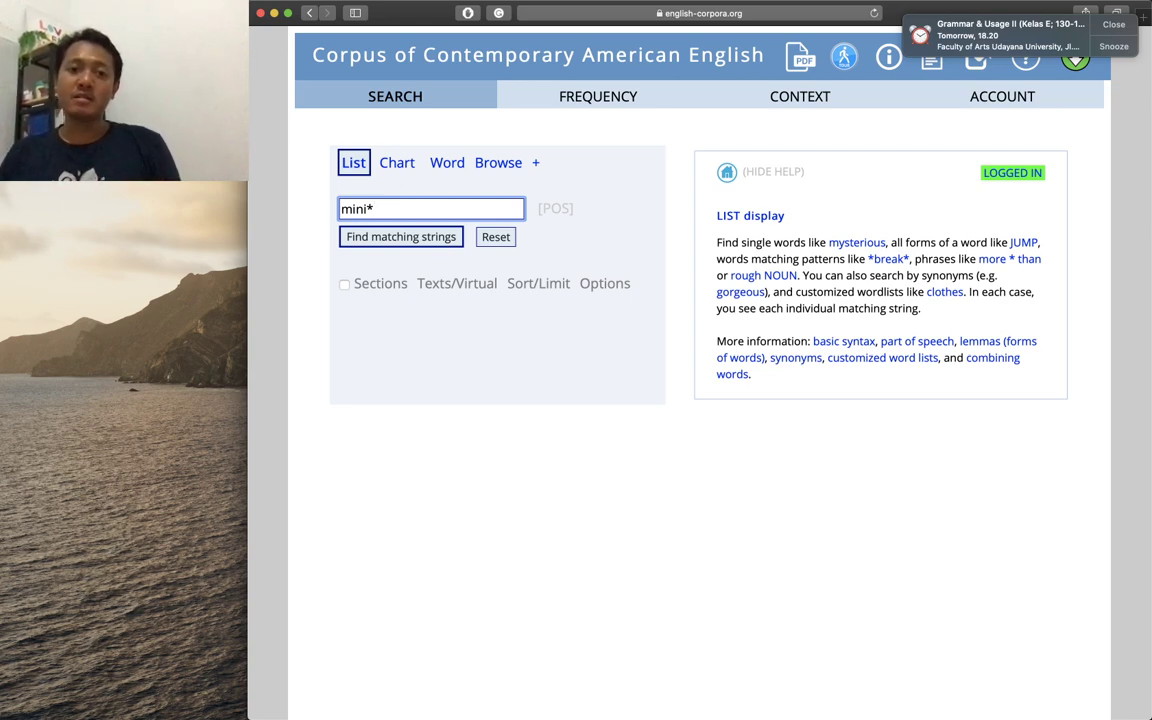
left_click(380, 237)
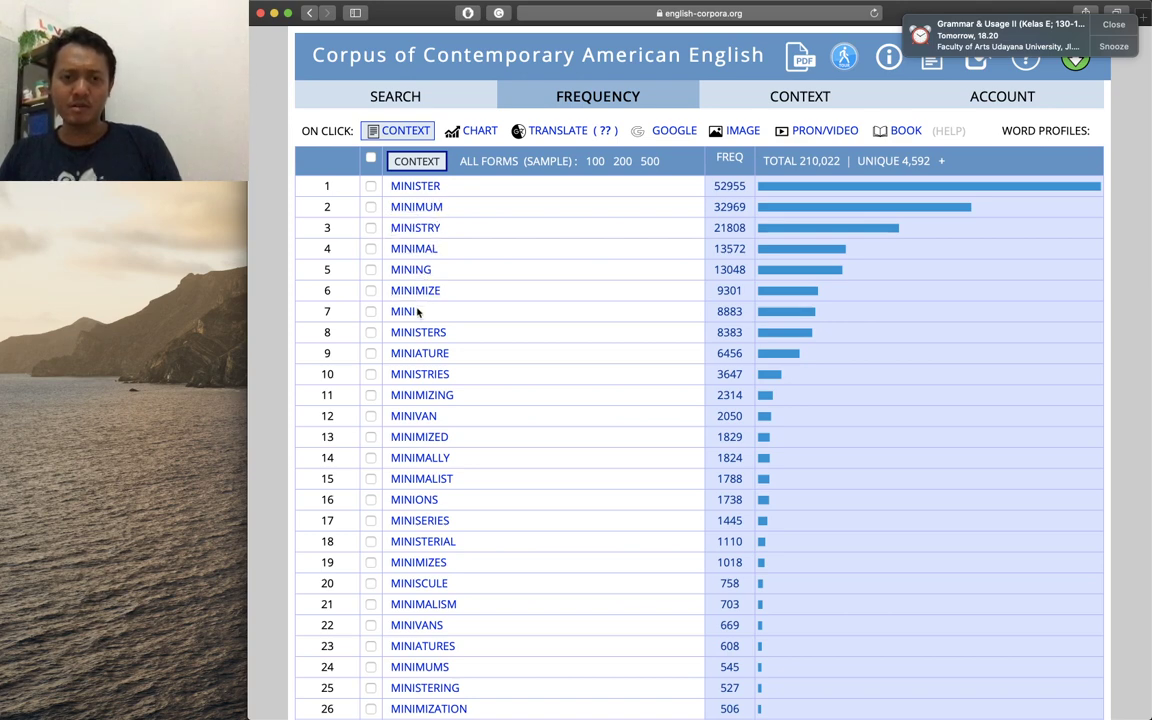
Look through the frequency list of words beginning with mini- and return to the search form
scroll(418, 316, "down", 2)
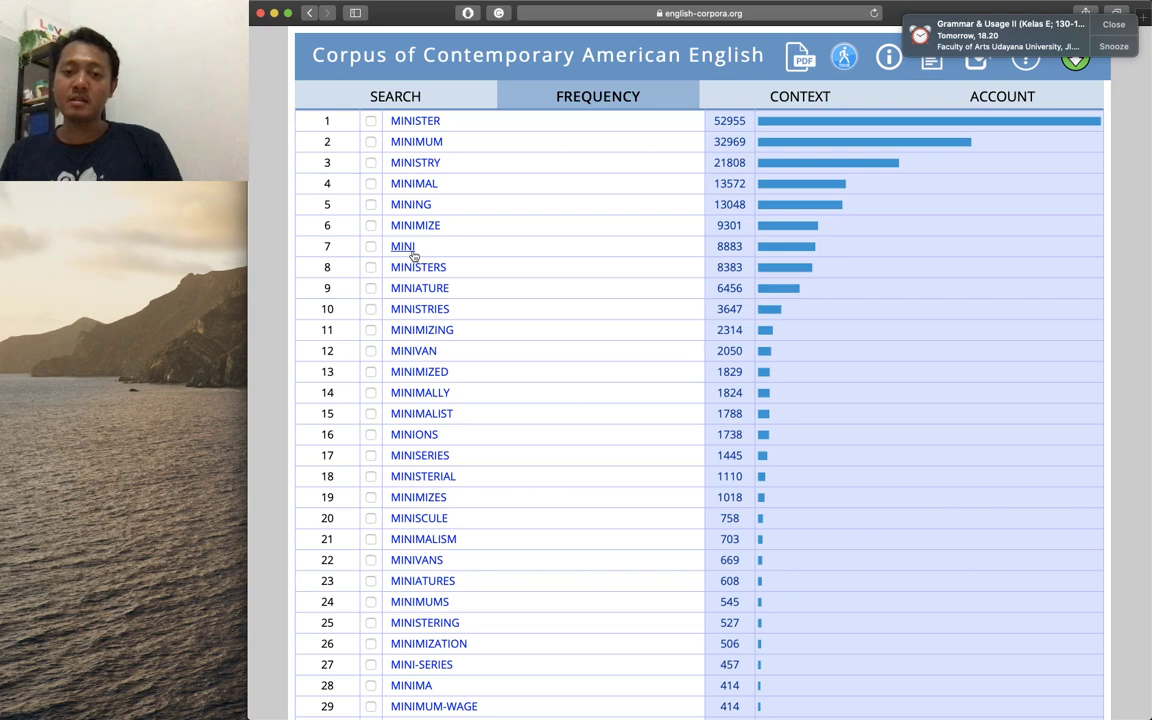
scroll(412, 256, "up", 2)
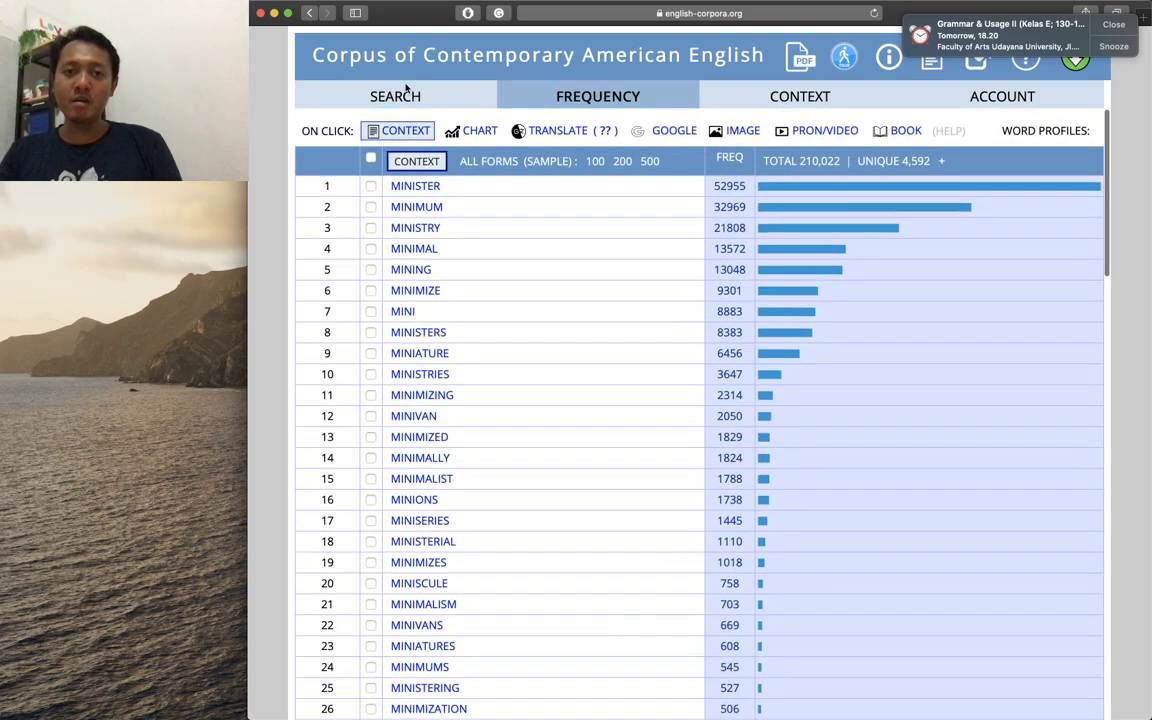
left_click(412, 96)
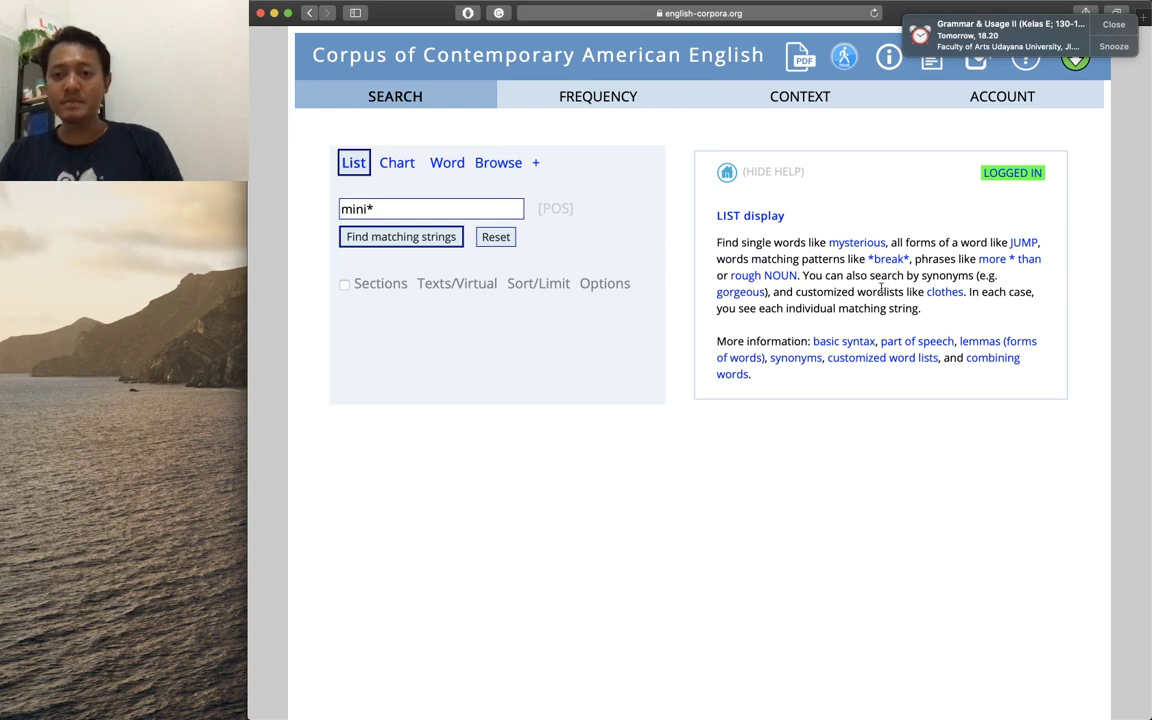
Open the basic syntax help and look at the Wildcard and Part of speech example rows
left_click(846, 344)
left_click_drag(719, 318, 768, 318)
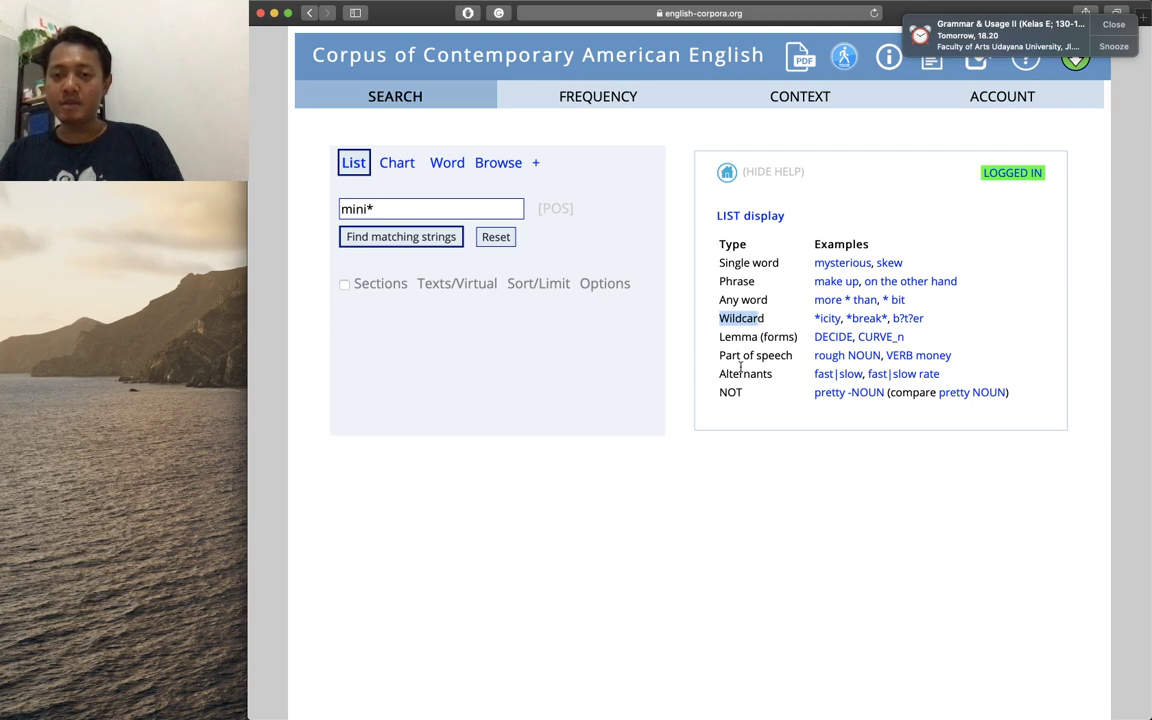
mouse_move(719, 355)
left_mouse_down()
mouse_move(796, 355)
mouse_move(717, 358)
left_mouse_up()
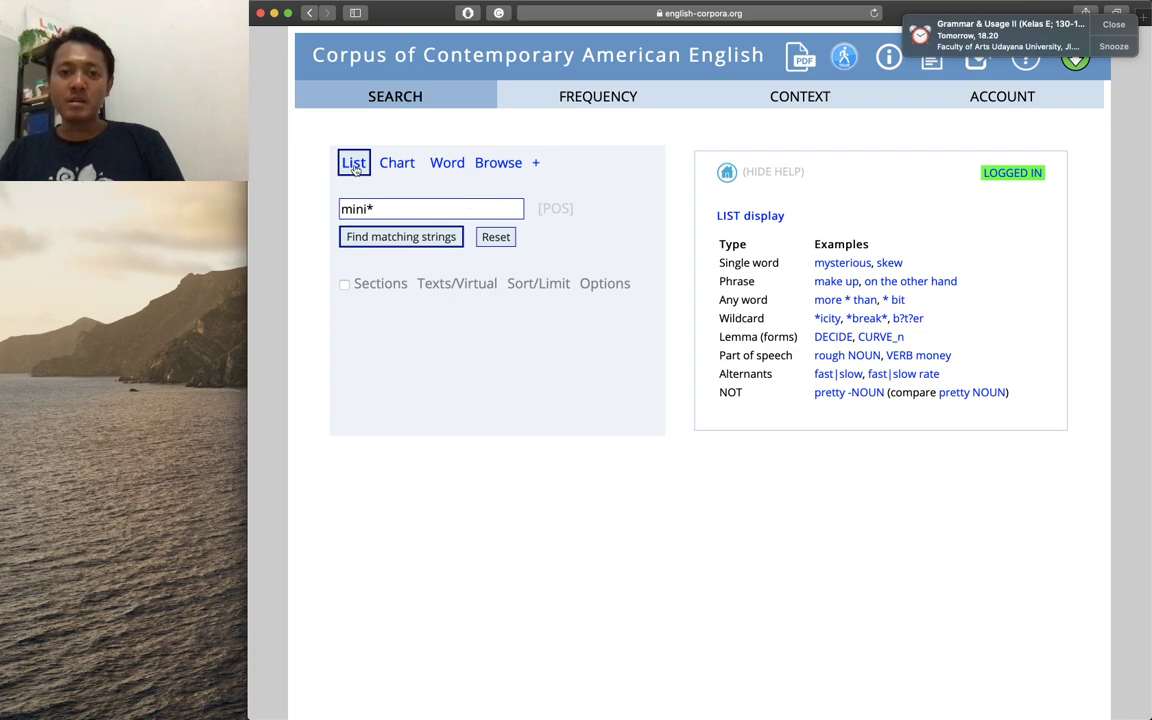
Replace the mini* query with fast|rapid|quick NOUN
left_click_drag(374, 209, 332, 210)
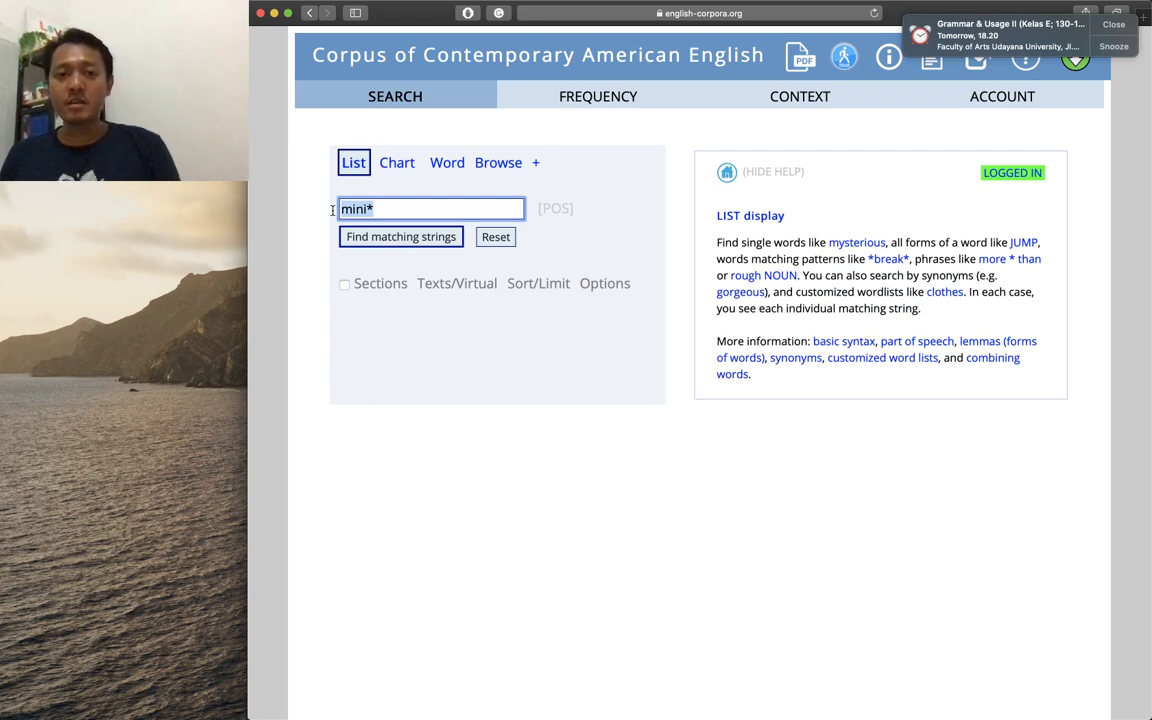
key("BackSpace")
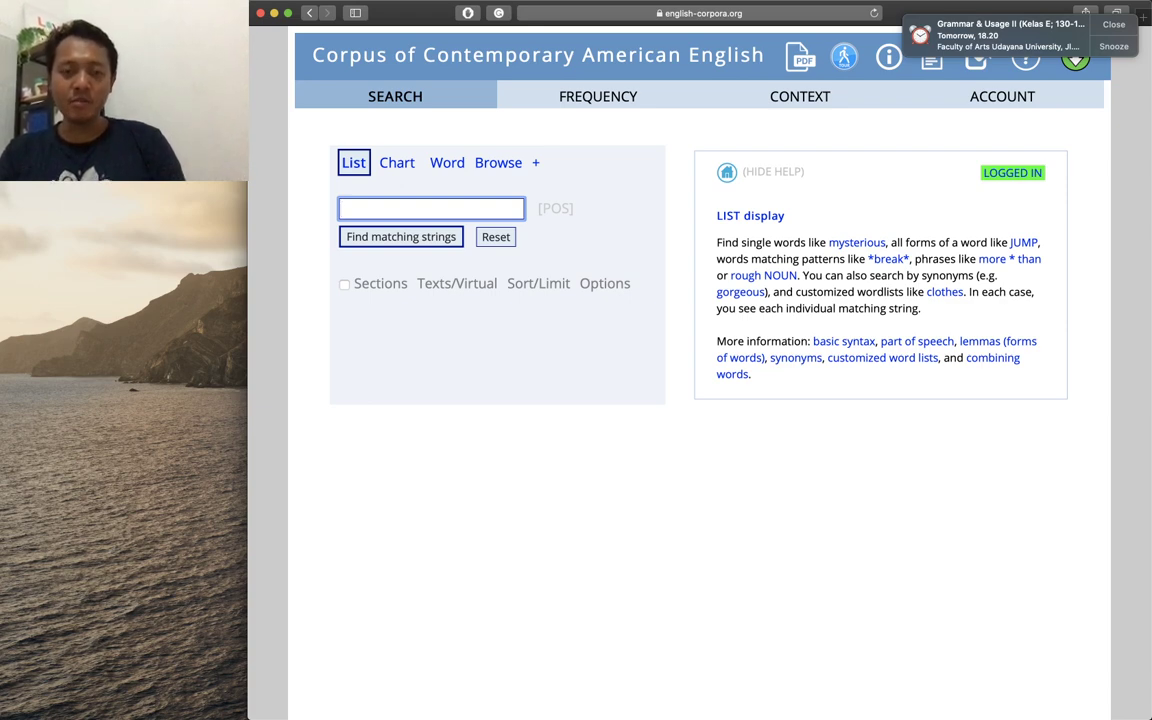
type("fast|")
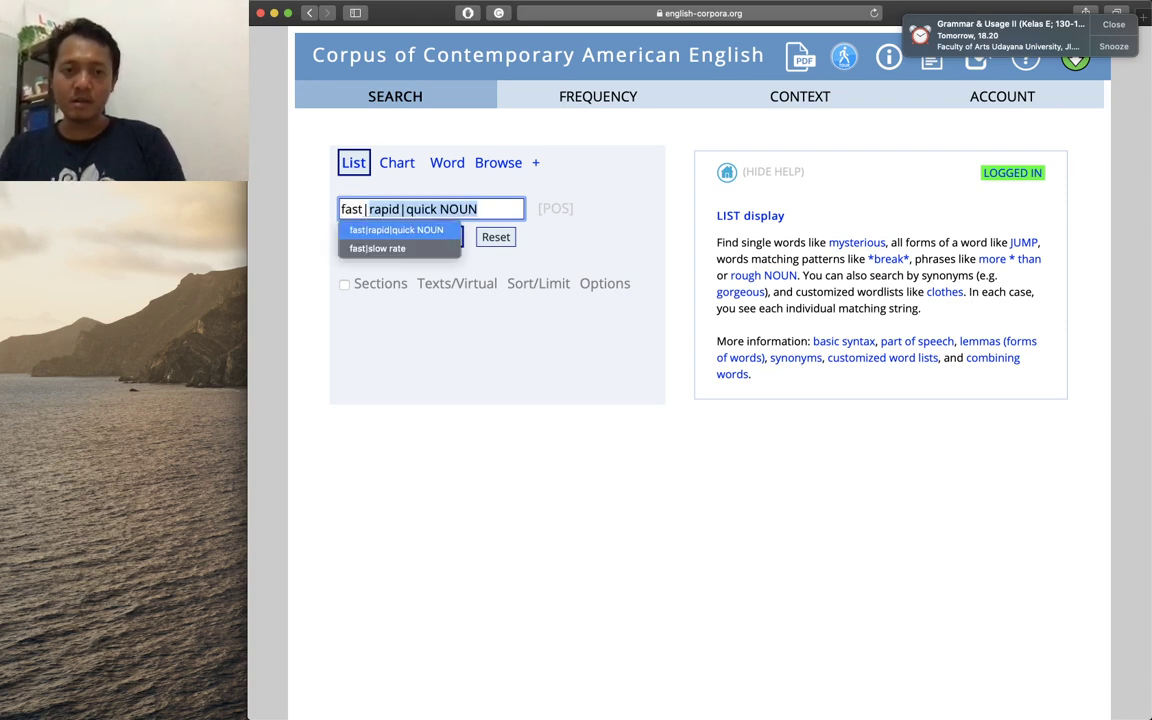
type("ra")
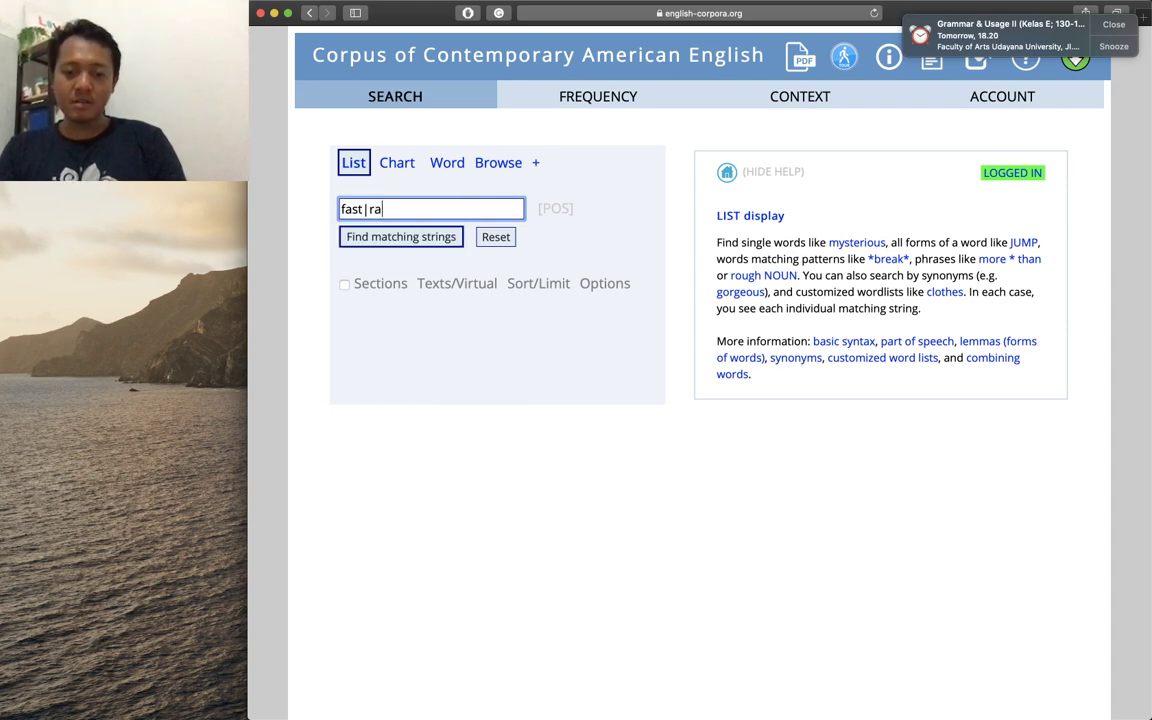
type("pid|quick NOUN")
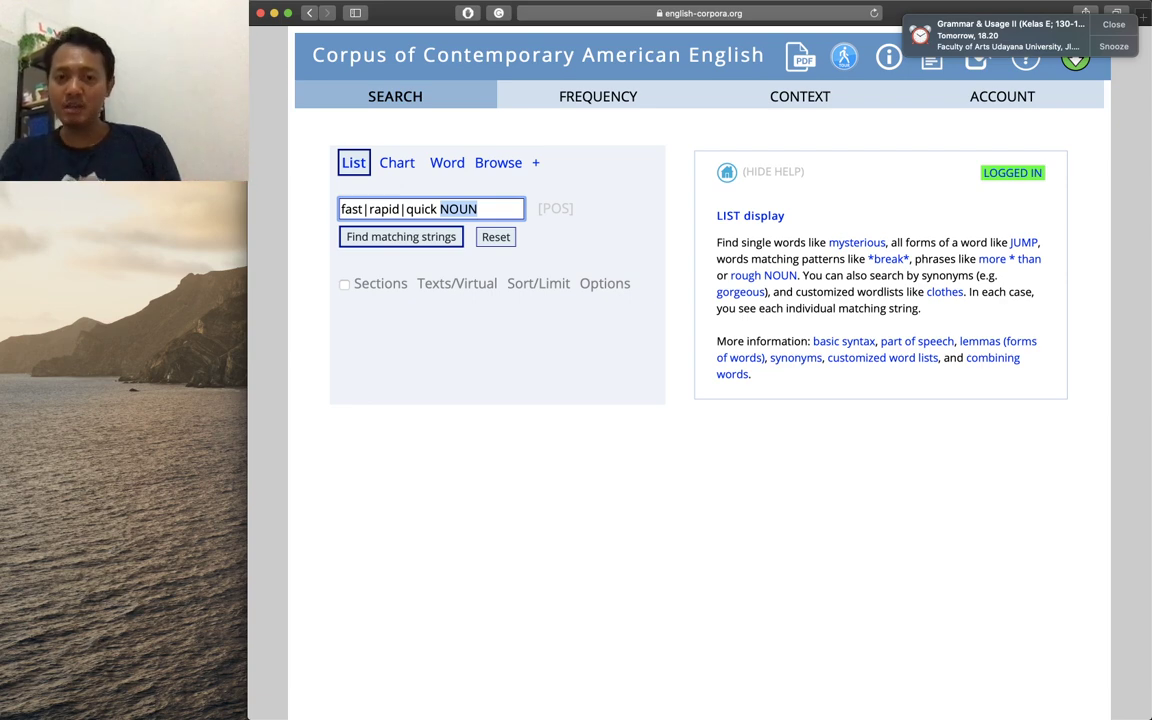
key("BackSpace")
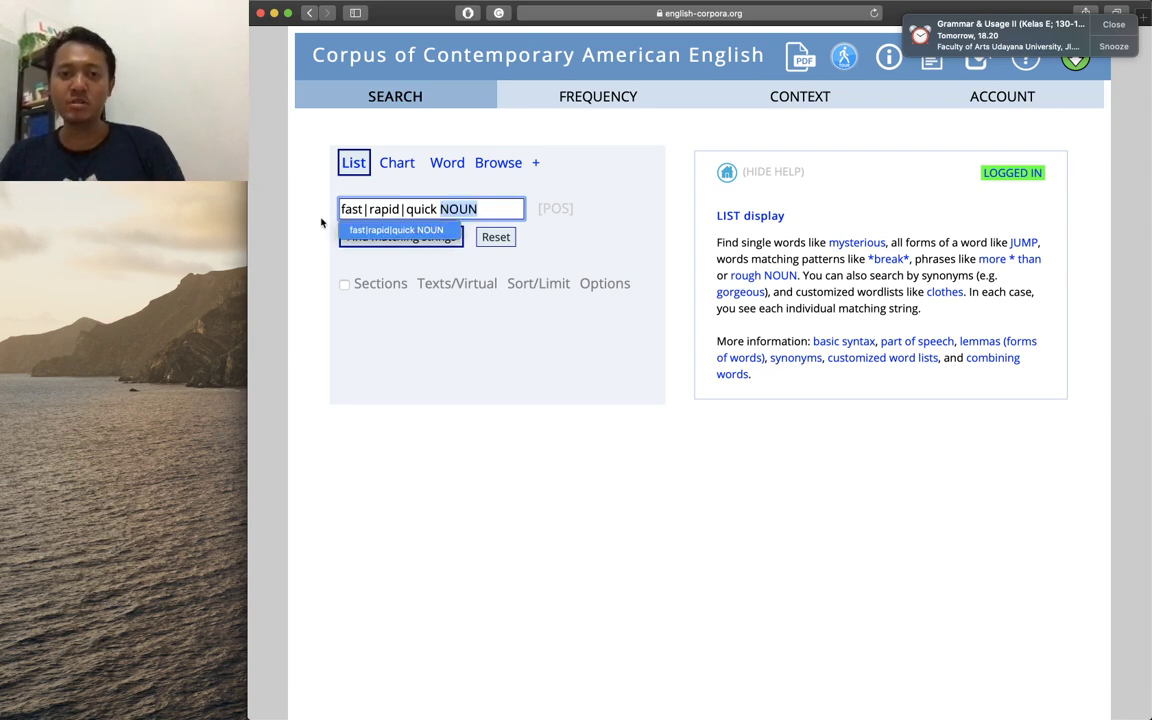
Open the help on part of speech queries and view its table of tags
left_click(923, 342)
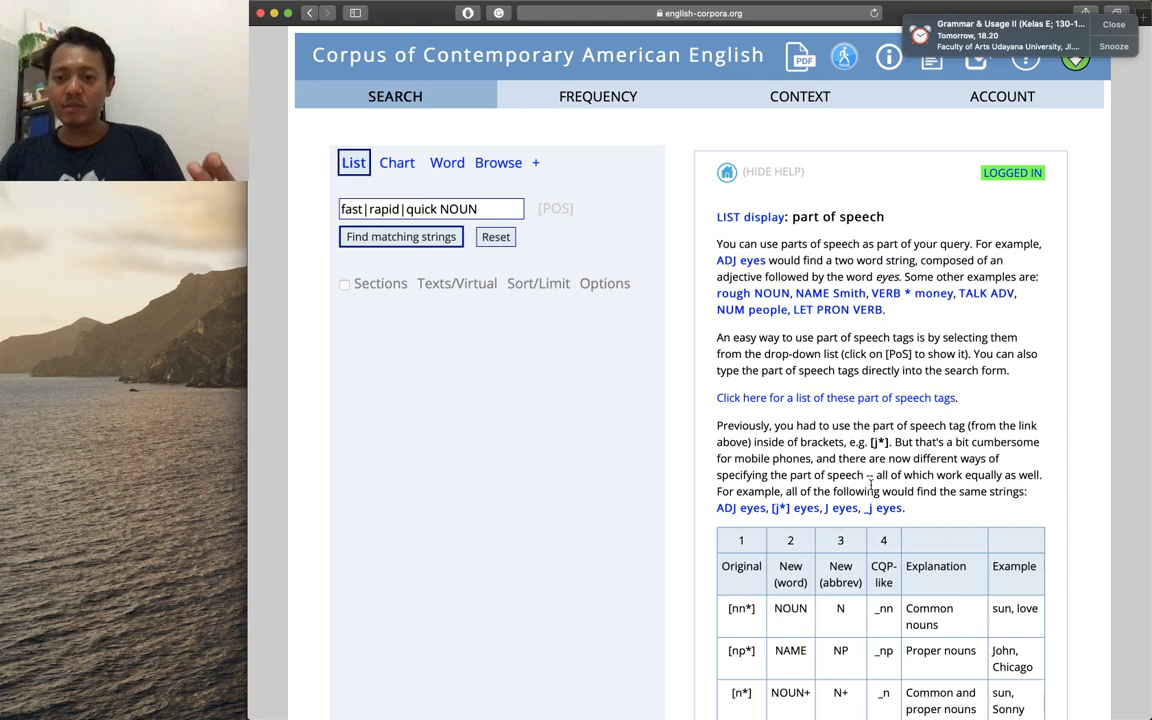
scroll(784, 437, "down", 3)
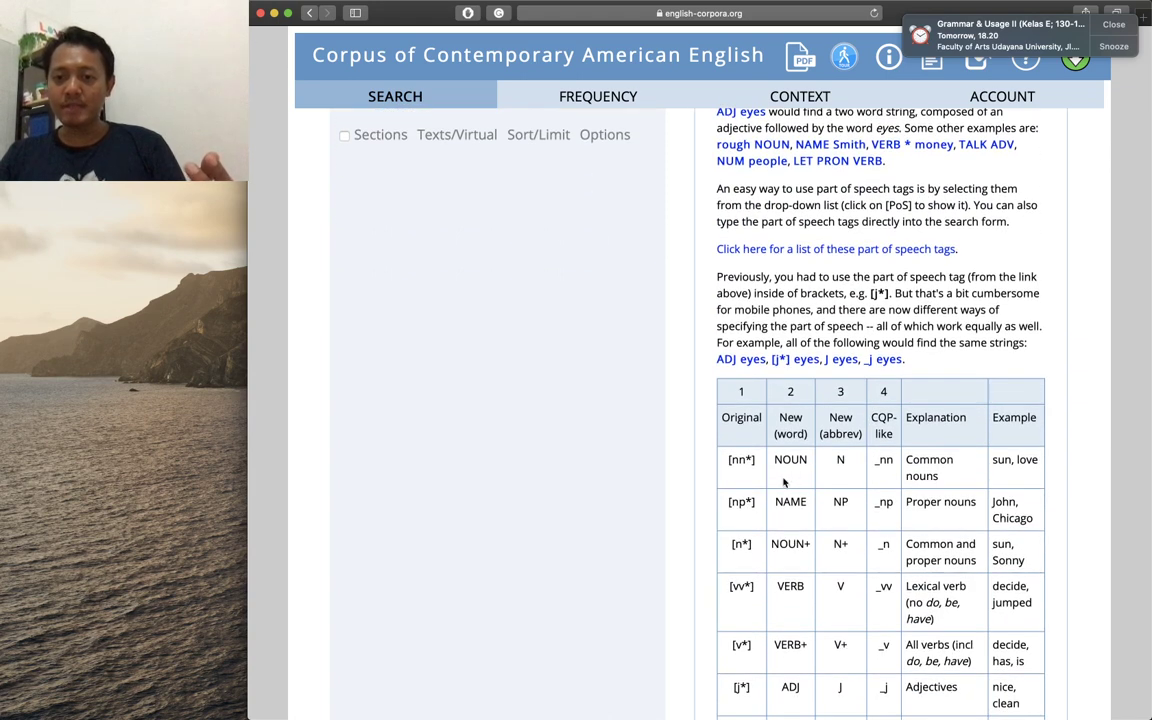
scroll(794, 483, "up", 3)
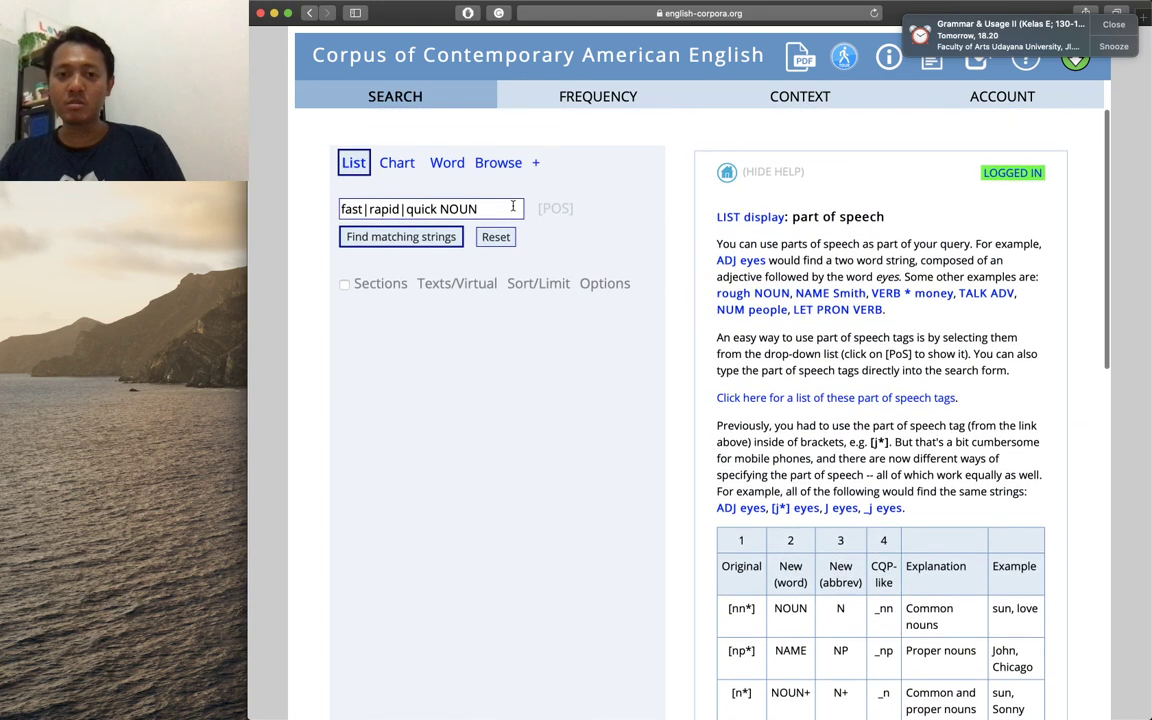
Re-enter NOUN in the query and append the verb.ALL and noun.ALL tags from the part-of-speech list
left_click(470, 208)
key("BackSpace")
key("BackSpace")
key("BackSpace")
key("BackSpace")
type("NOUN")
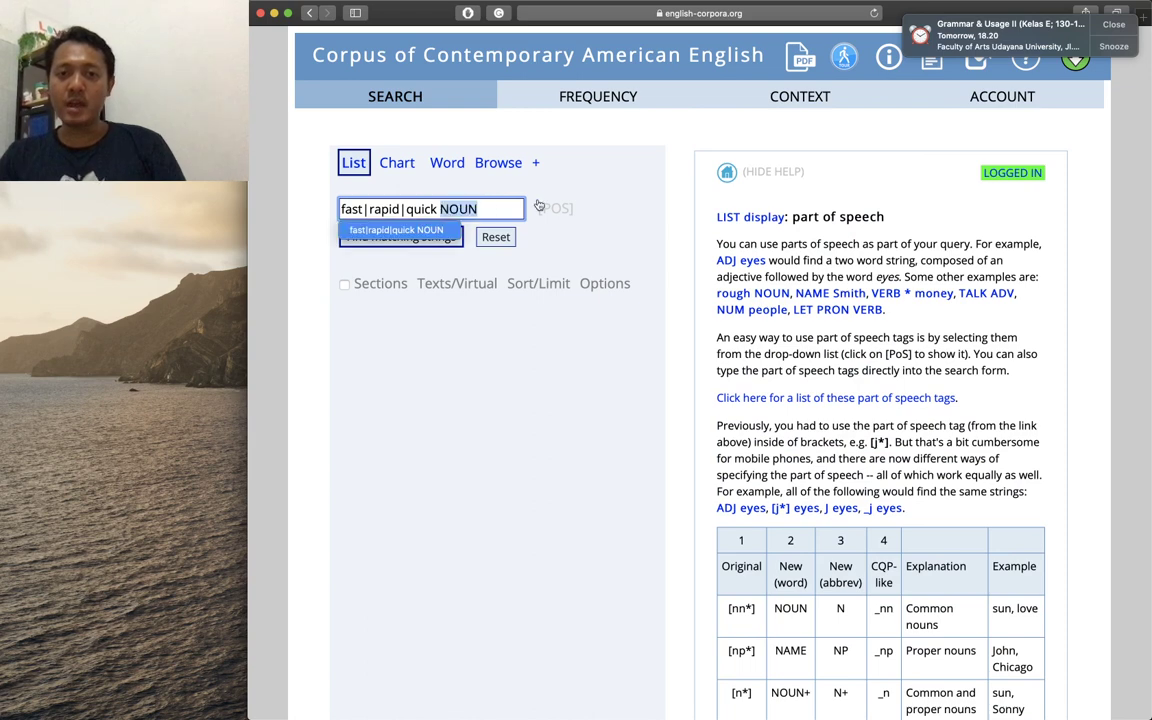
left_click(555, 209)
left_click(557, 212)
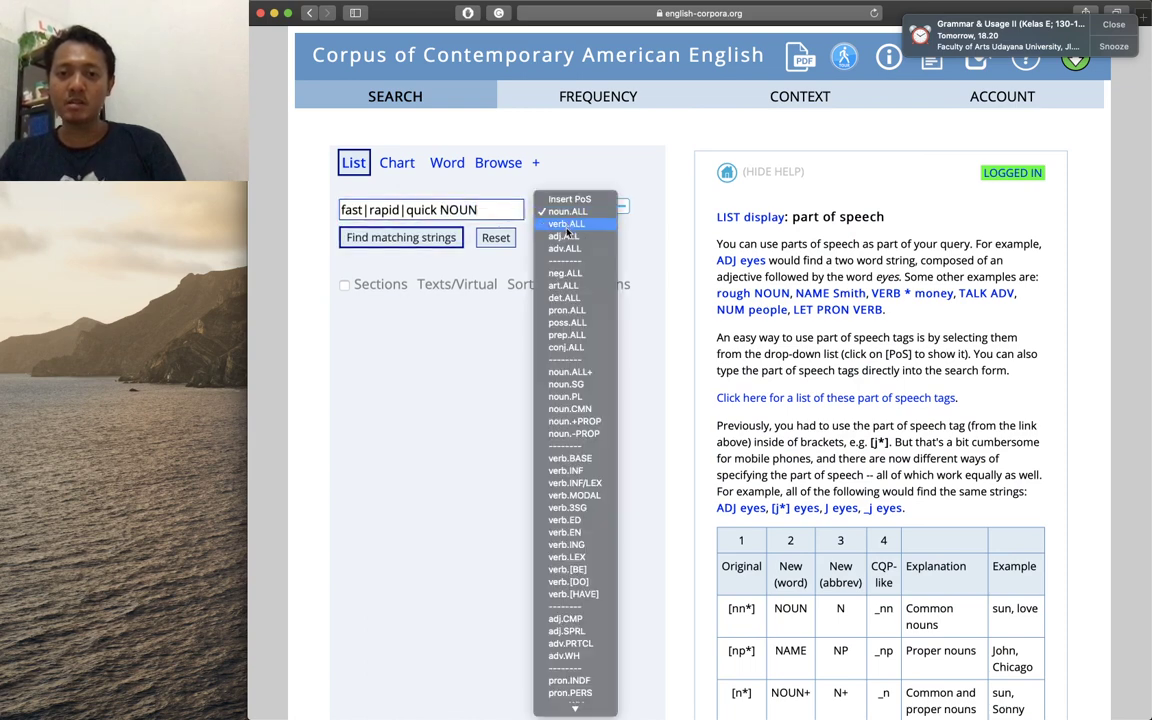
left_click(566, 224)
left_click(567, 212)
left_click(567, 199)
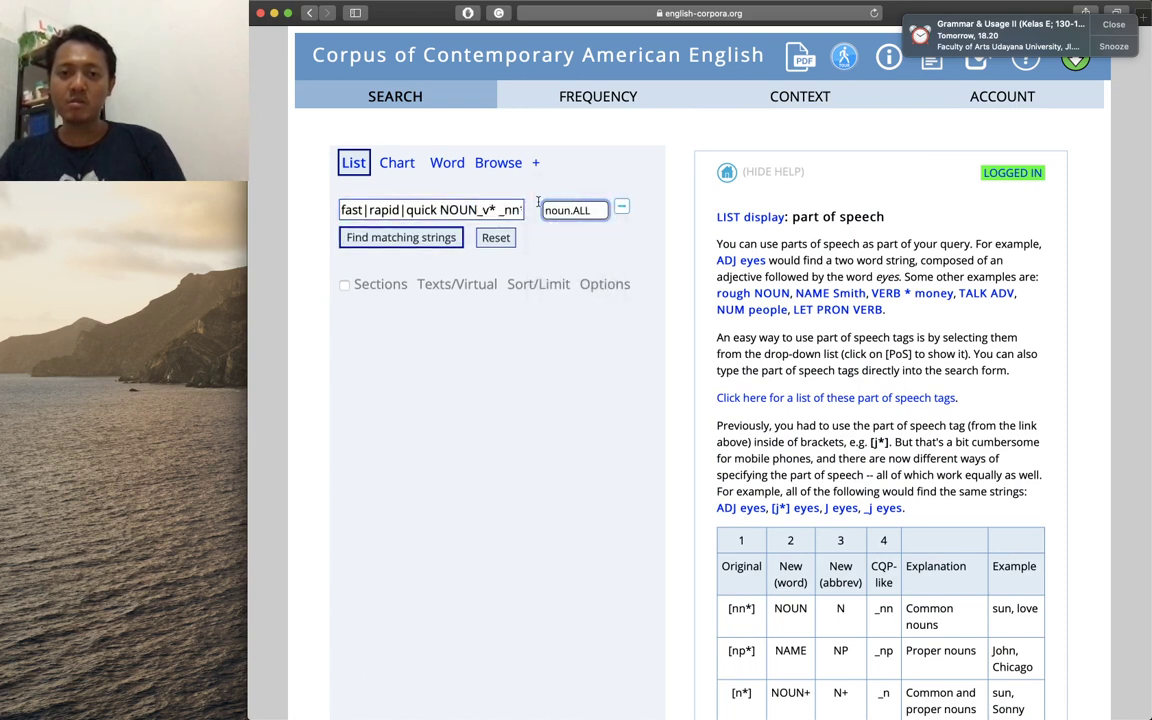
Trim NOUN and the _v* tag from the query, leaving fast|rapid|quick _nn*, and find the matching strings
left_click(499, 208)
key("BackSpace")
key("BackSpace")
key("BackSpace")
key("BackSpace")
key("BackSpace")
key("BackSpace")
key("BackSpace")
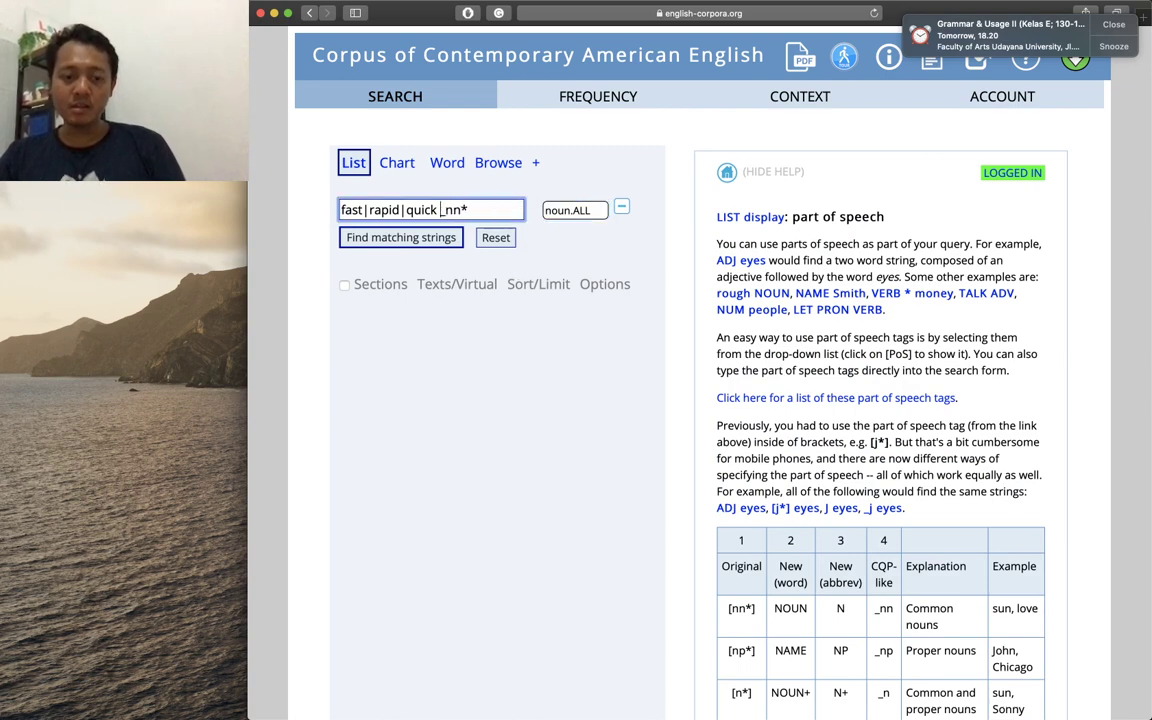
key("BackSpace")
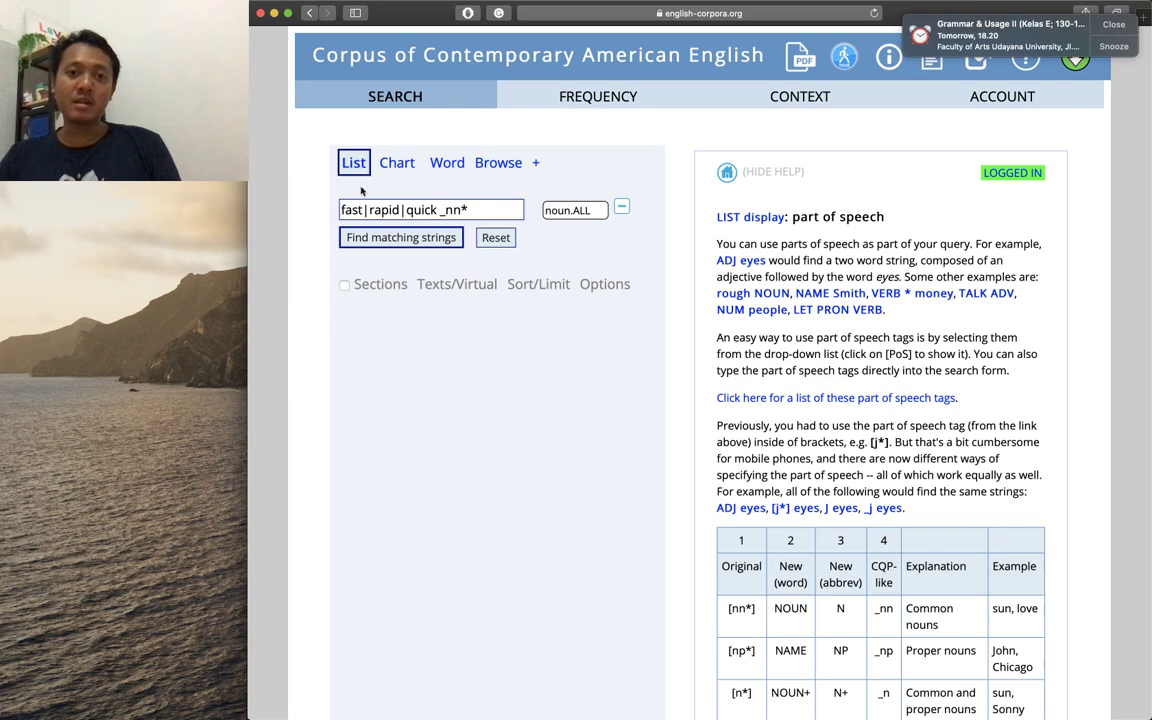
left_click(401, 238)
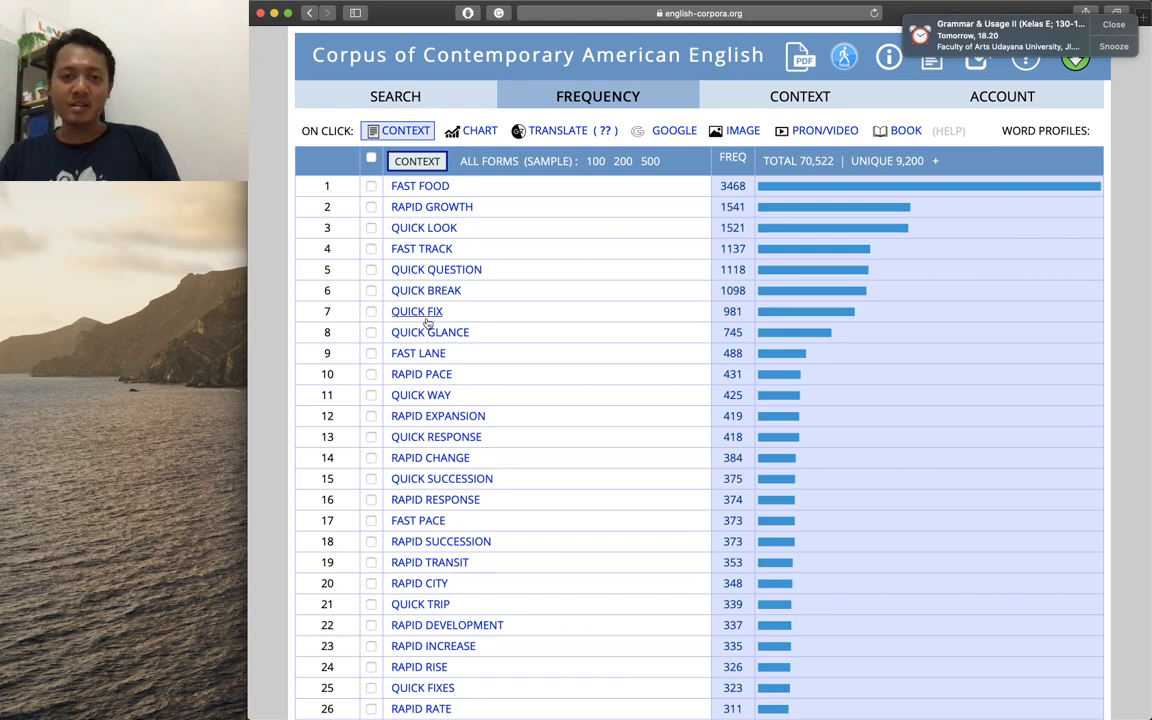
scroll(430, 318, "down", 1)
scroll(436, 312, "up", 1)
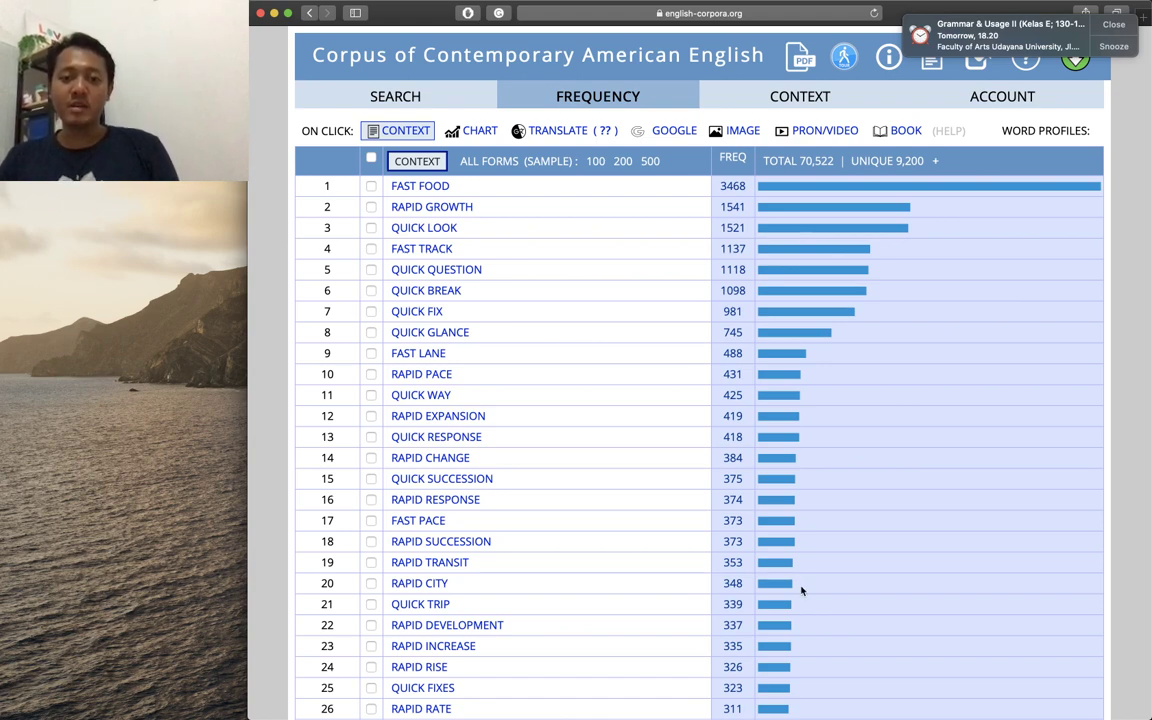
Return to the search form and replace the query with CONJ PRON
left_click(435, 95)
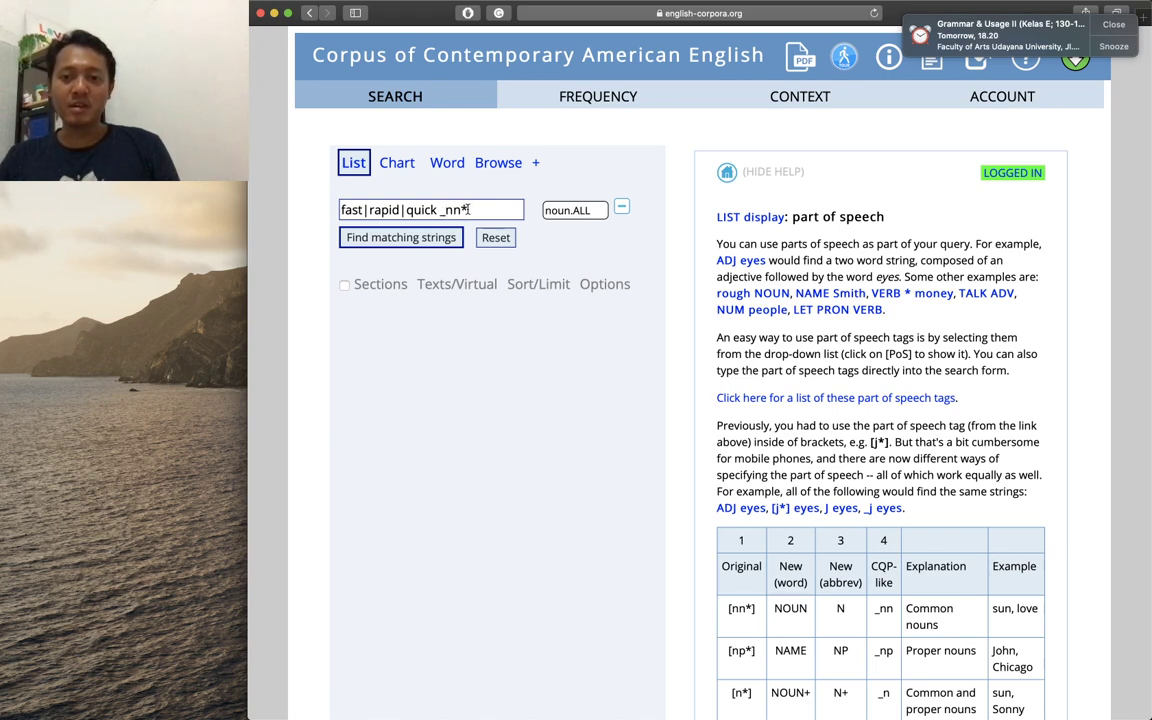
left_click_drag(465, 209, 316, 194)
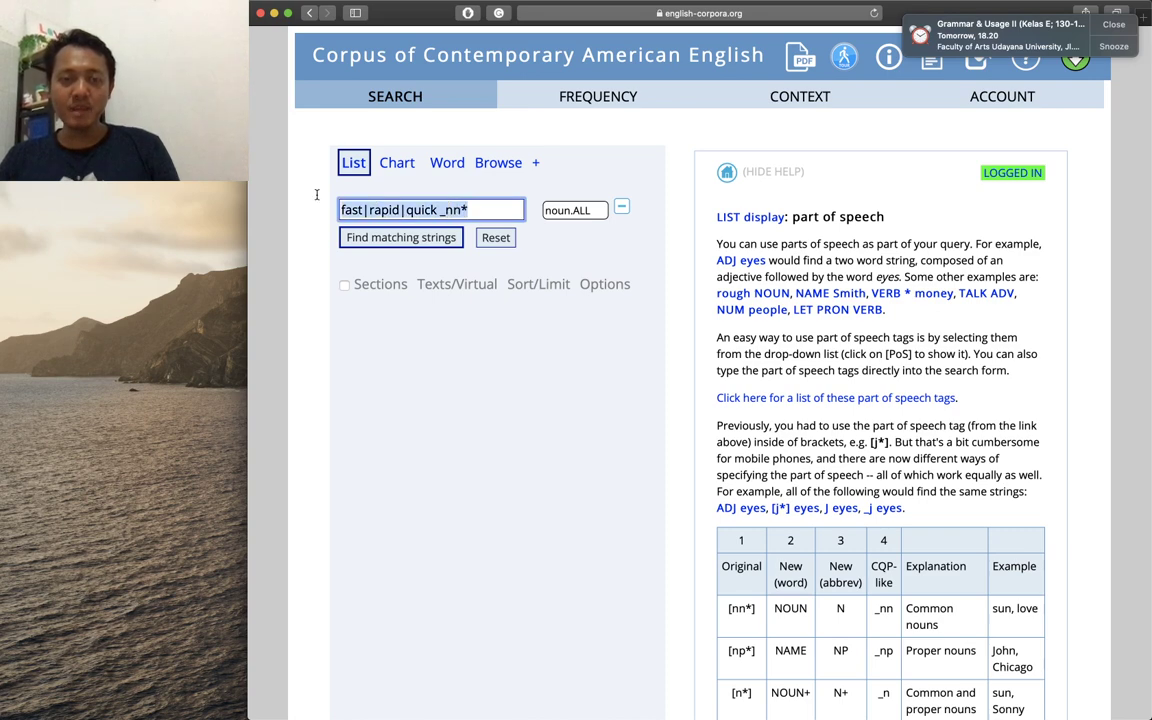
key("BackSpace")
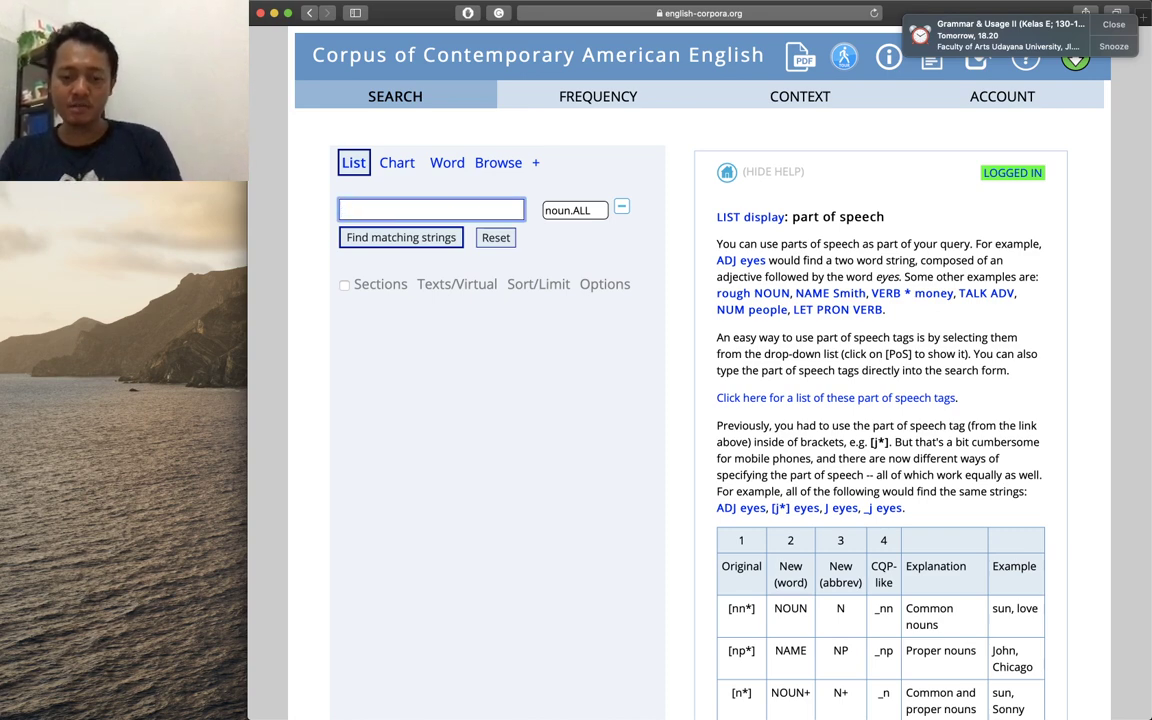
type("CONK")
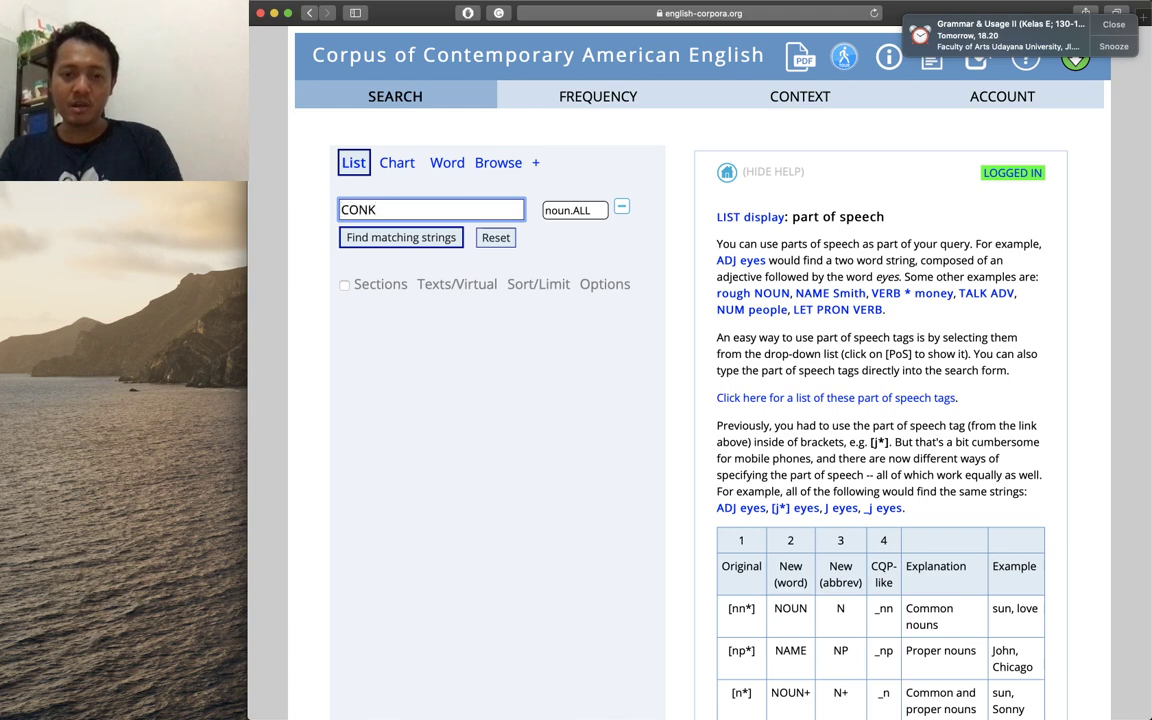
key("BackSpace")
type("J ")
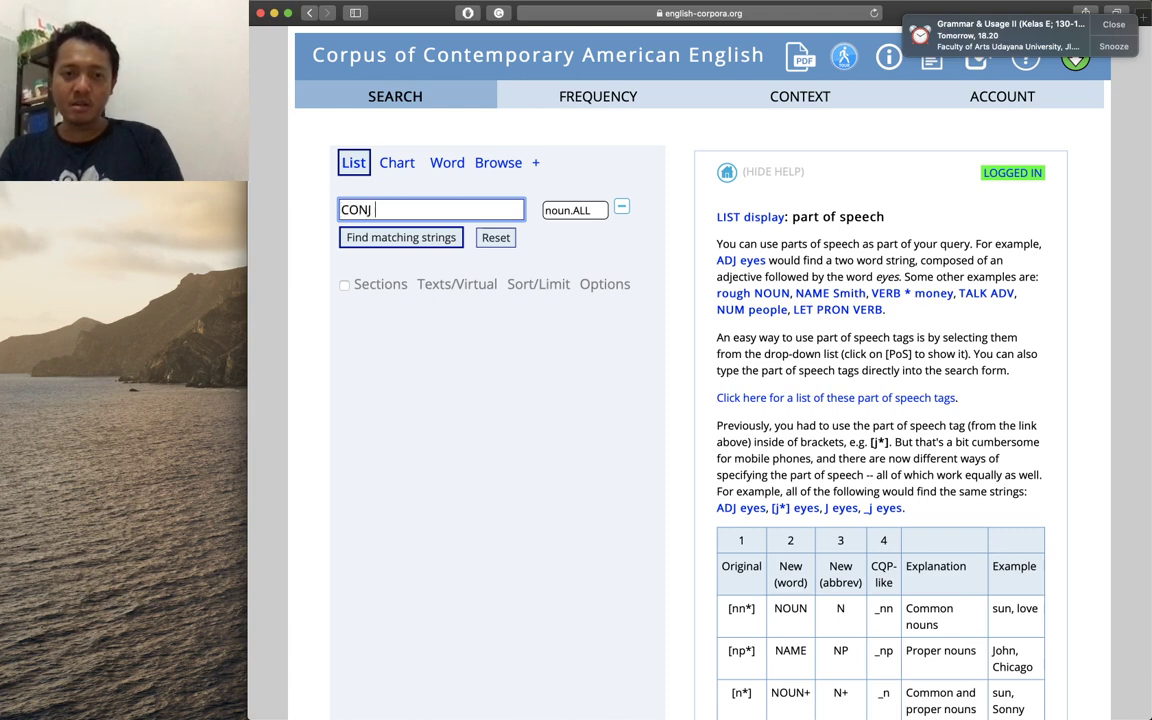
type("PRON")
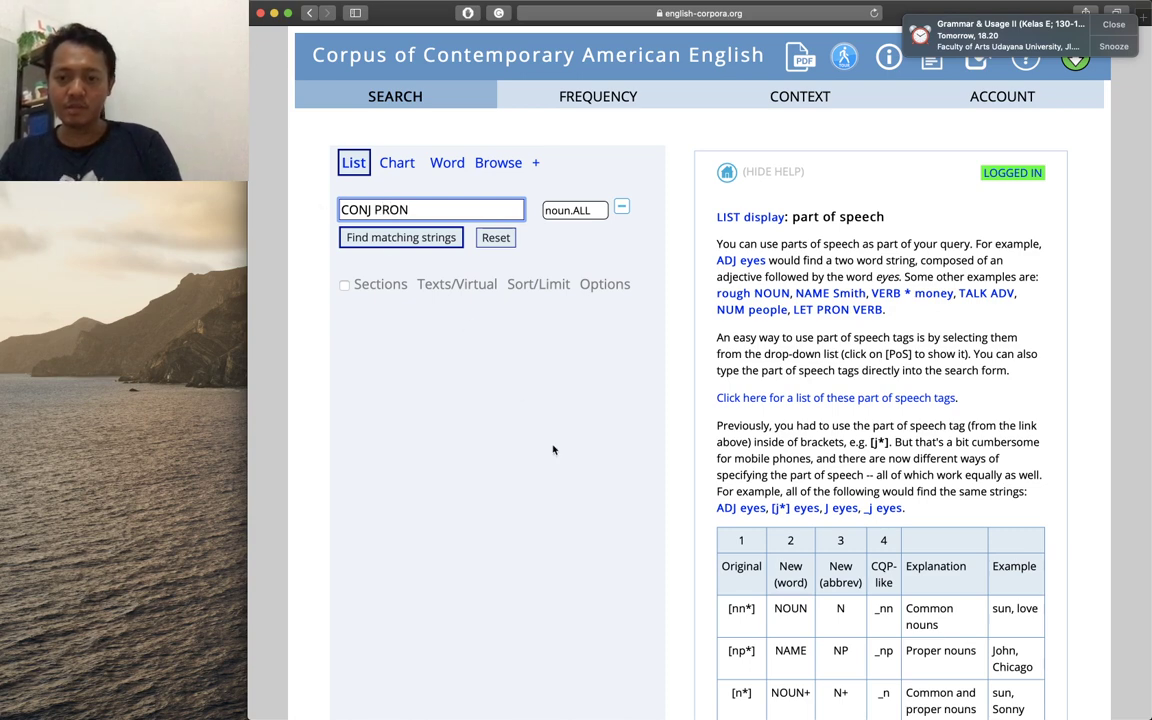
Check the tag table in the help and append the verb.[BE] tag to the CONJ PRON query
scroll(857, 509, "down", 1)
scroll(857, 509, "down", 10)
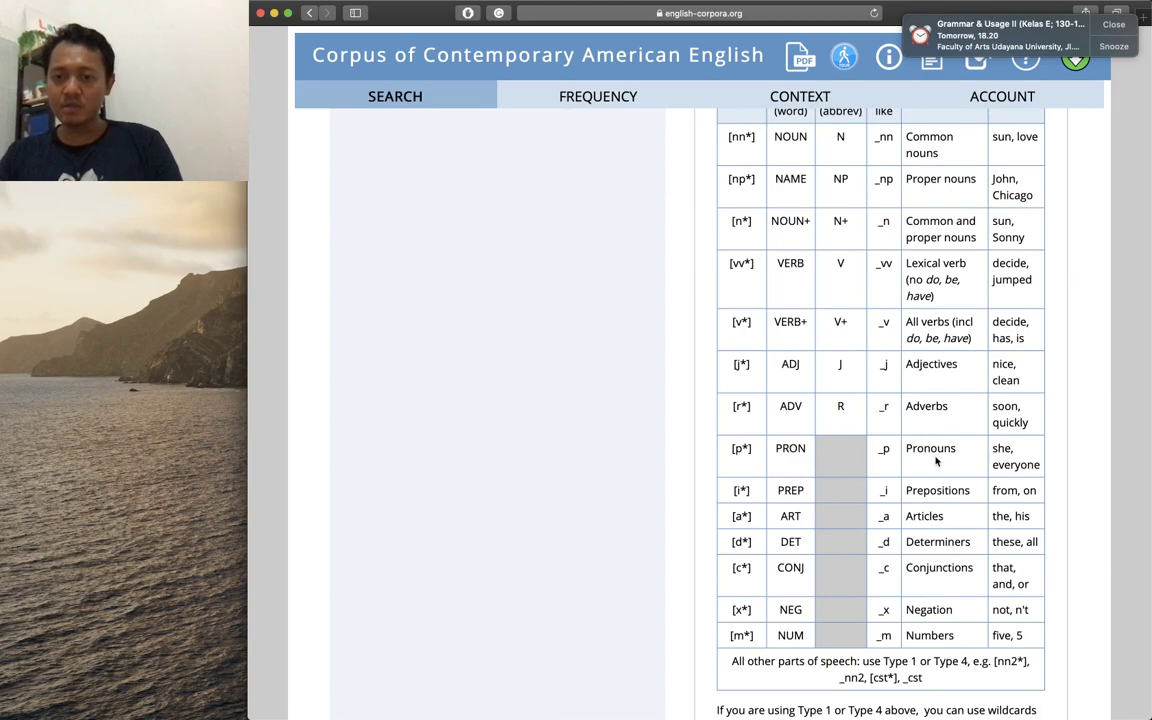
scroll(840, 460, "up", 4)
scroll(812, 473, "up", 6)
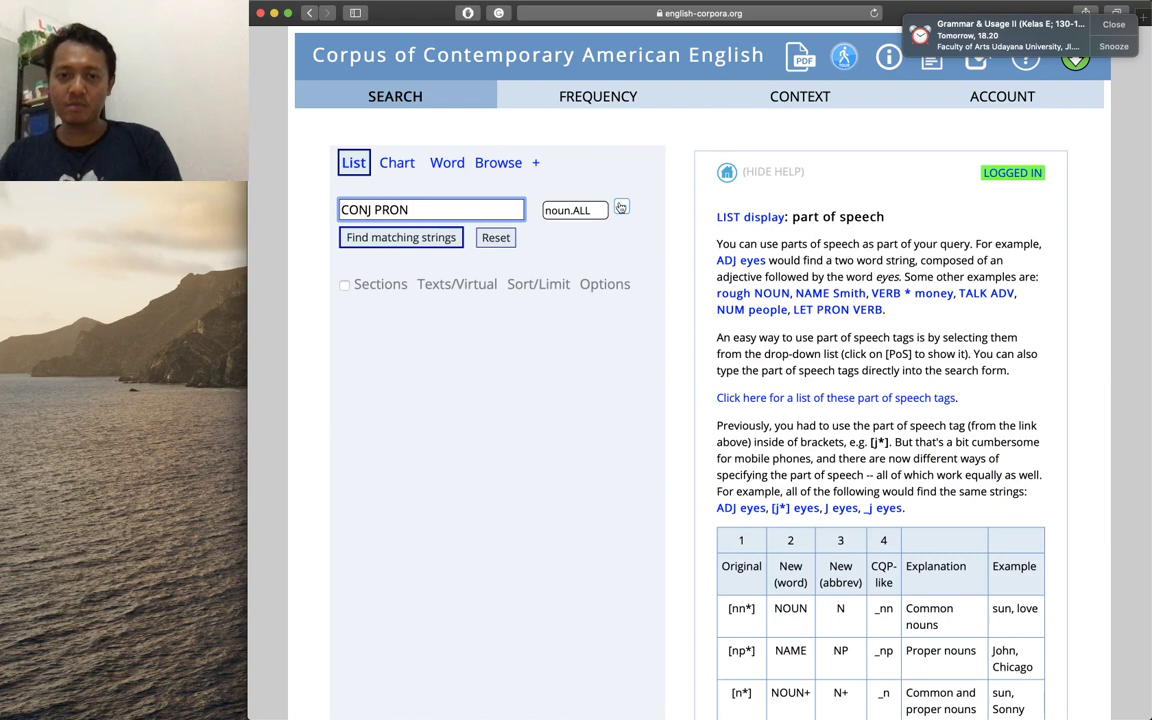
left_click(570, 210)
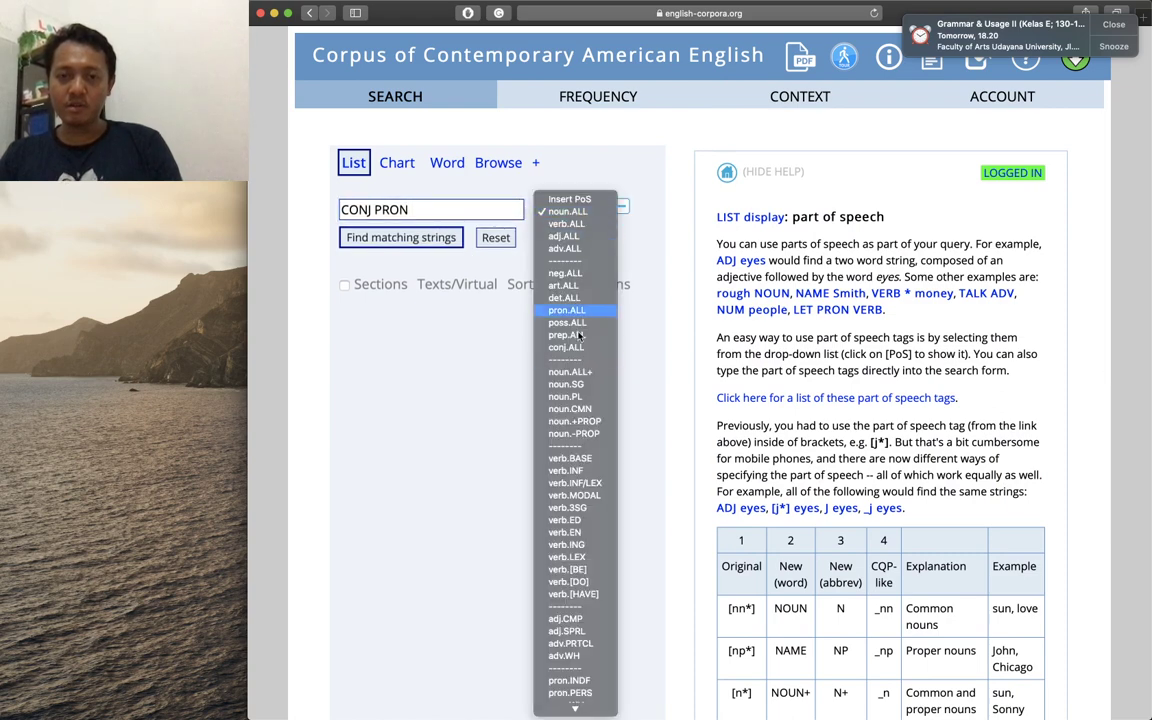
scroll(576, 350, "down", 3)
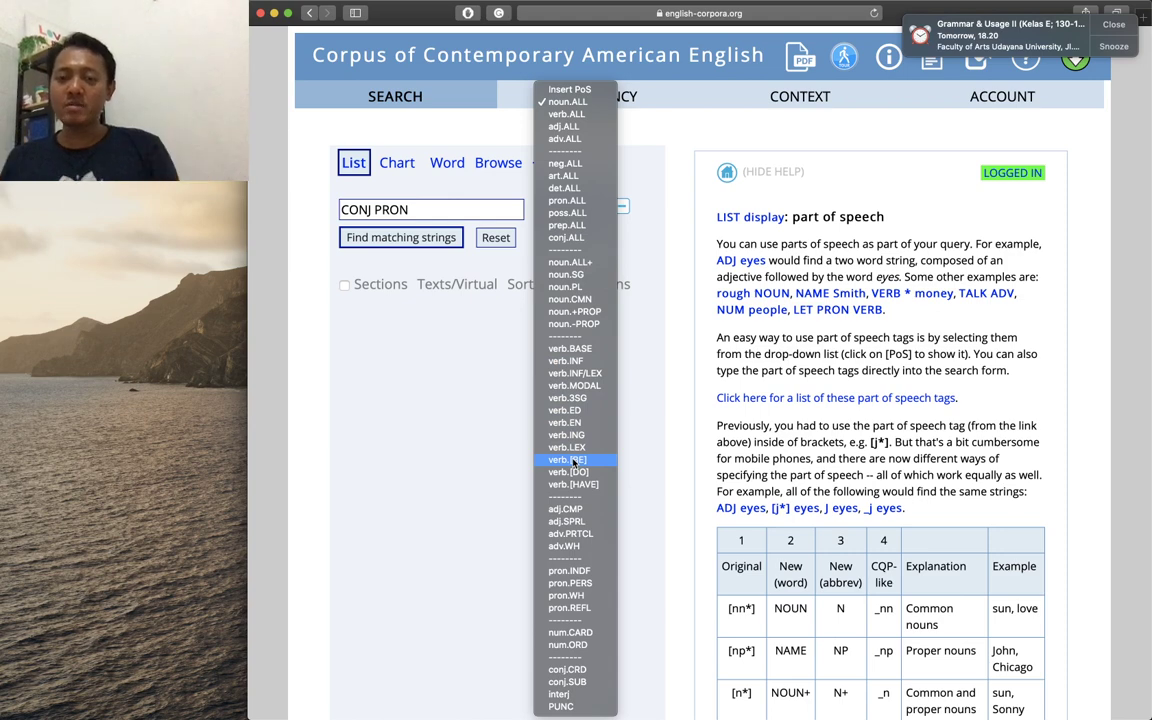
left_click(573, 461)
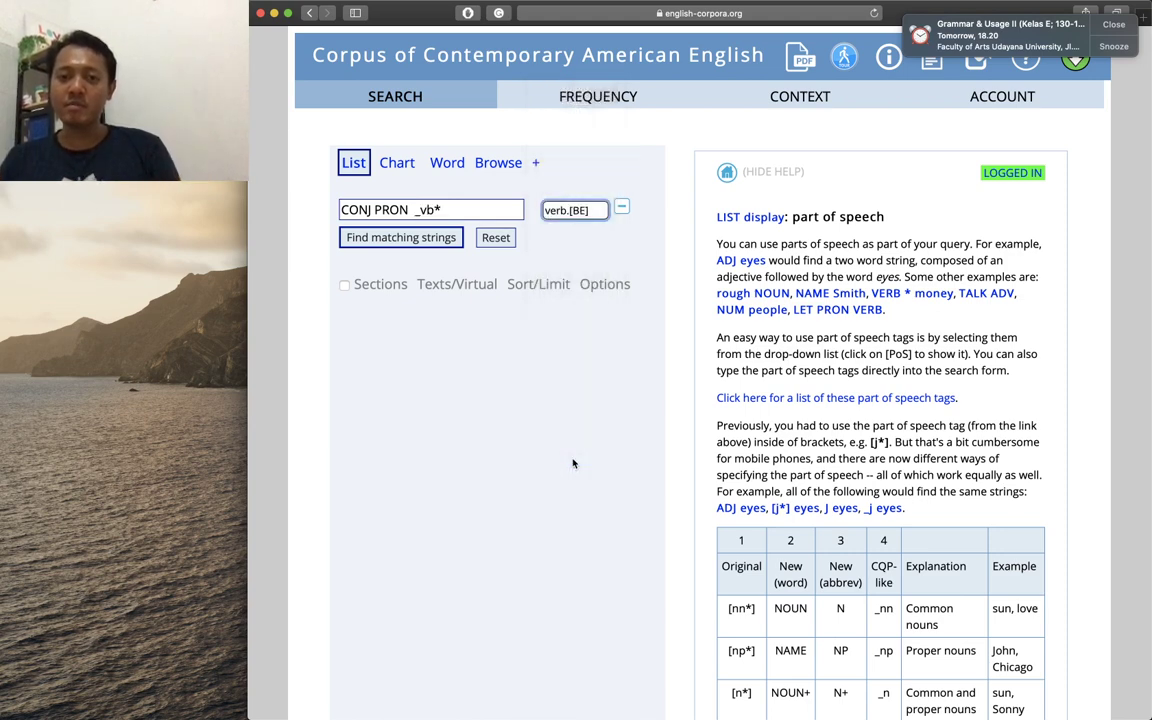
Complete the query as CONJ PRON _vb* like , with single spaces, and find the matching strings
left_click(414, 211)
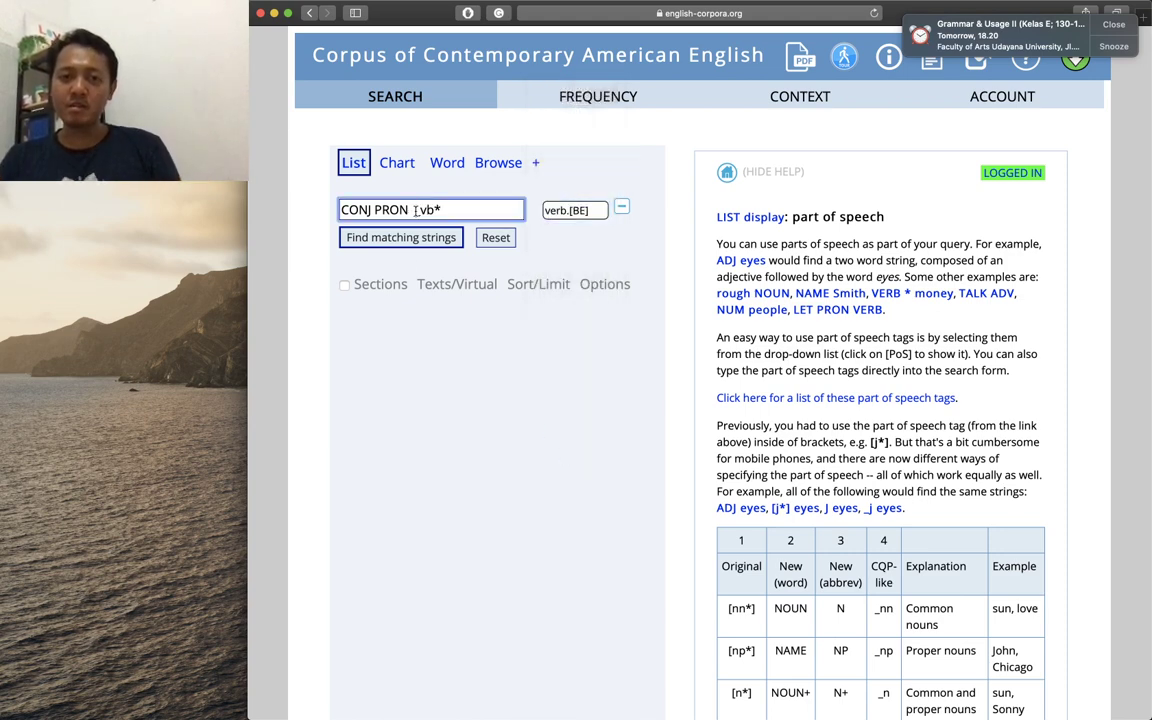
left_click(438, 210)
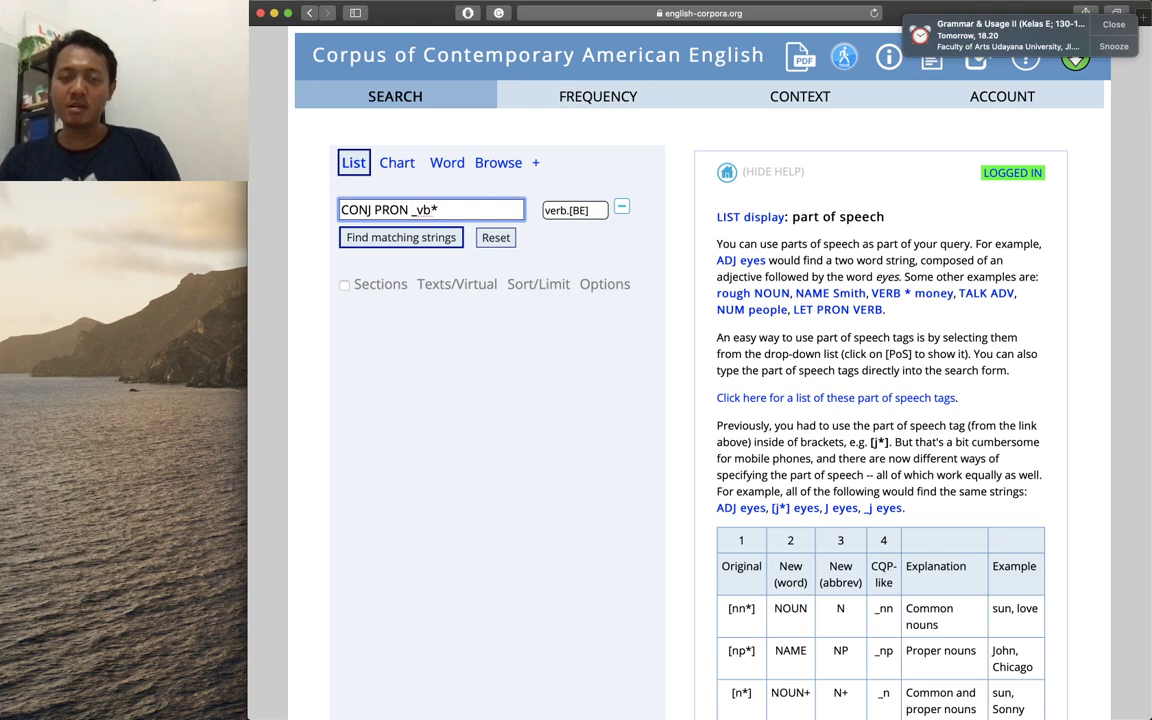
type("like ,")
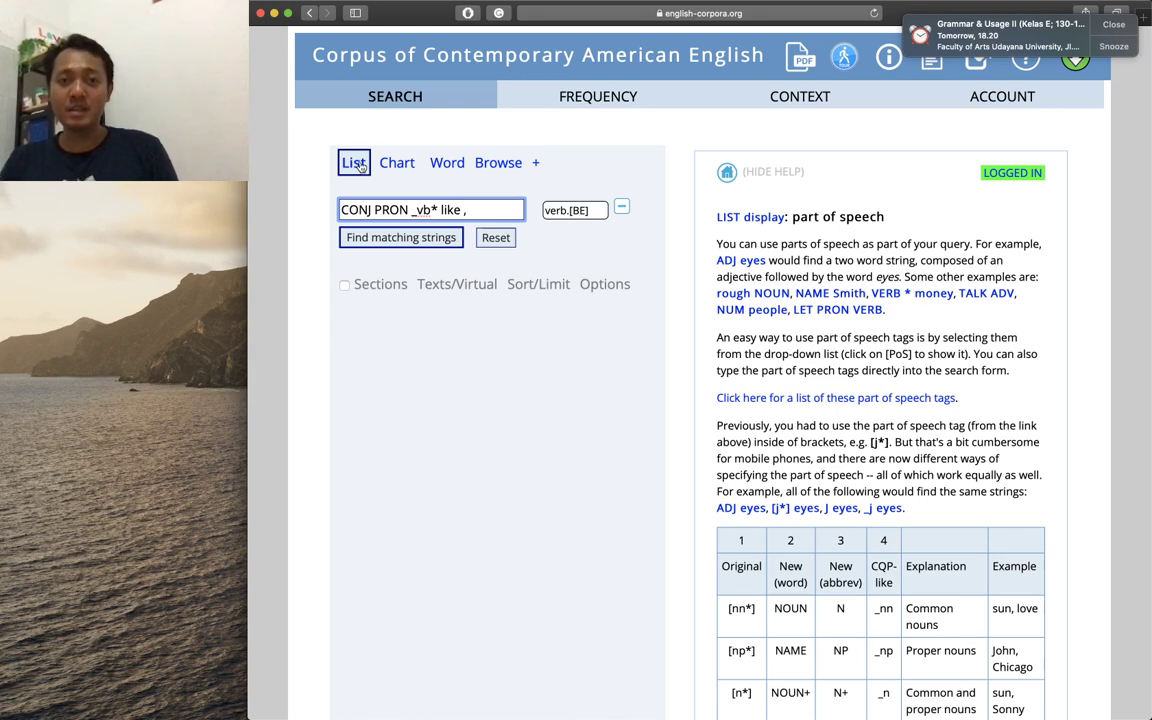
left_click(401, 241)
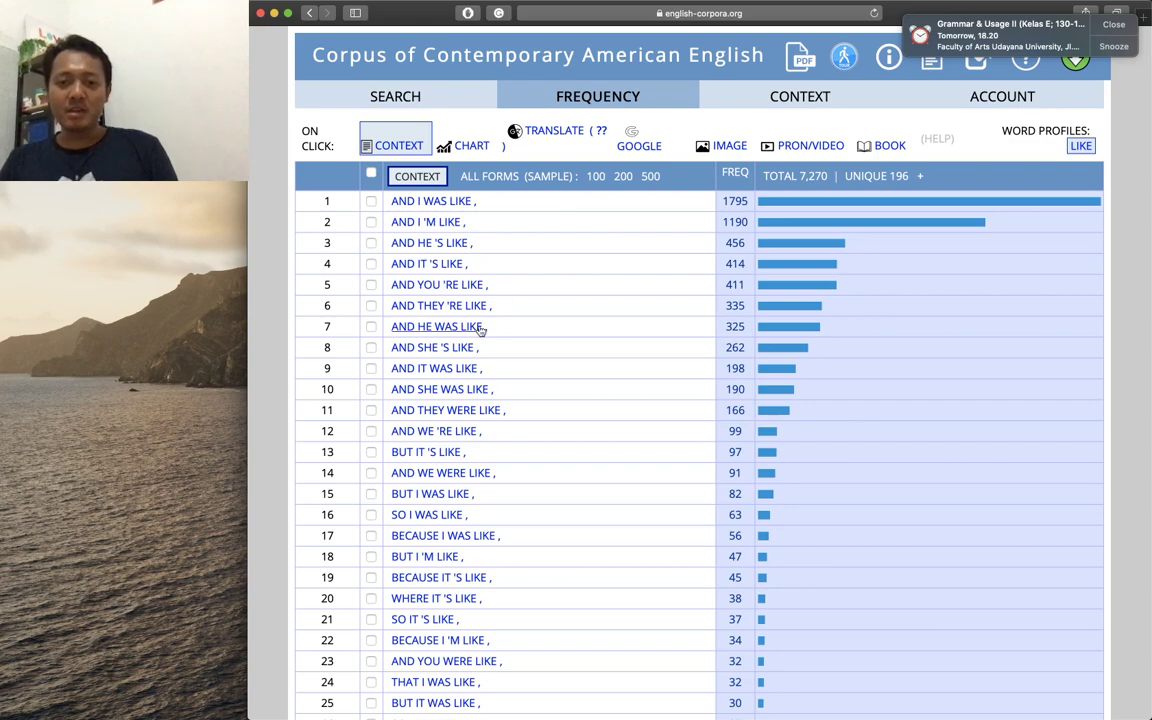
scroll(476, 328, "down", 3)
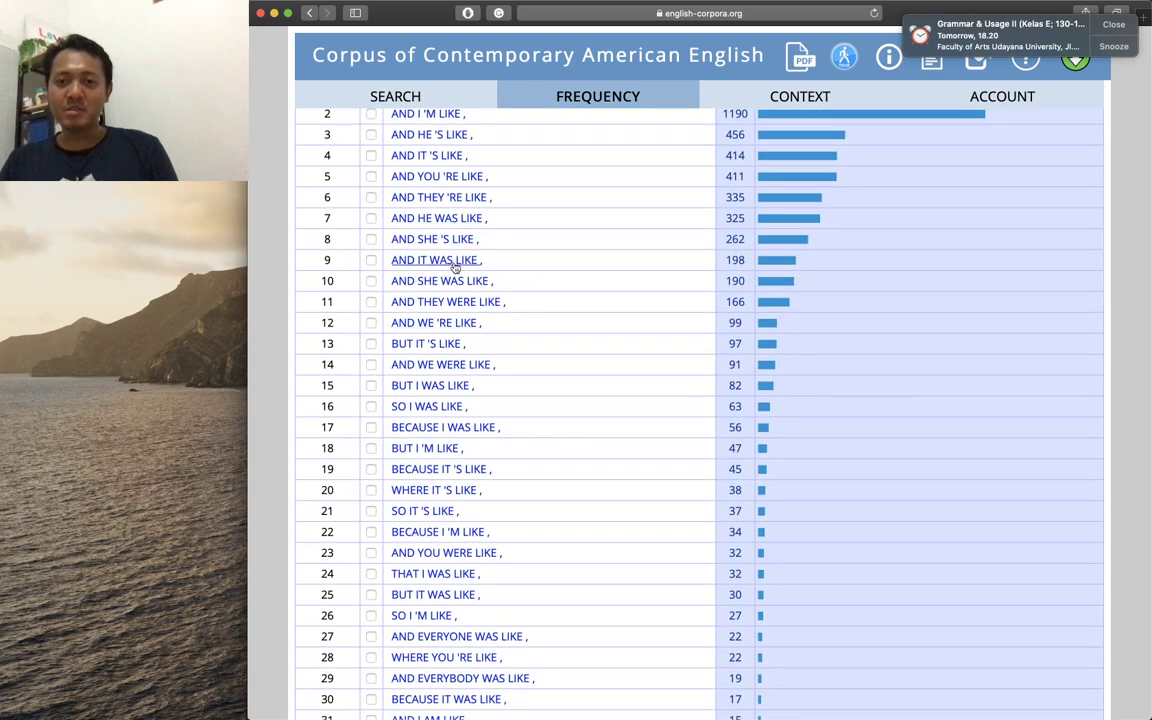
scroll(450, 219, "up", 2)
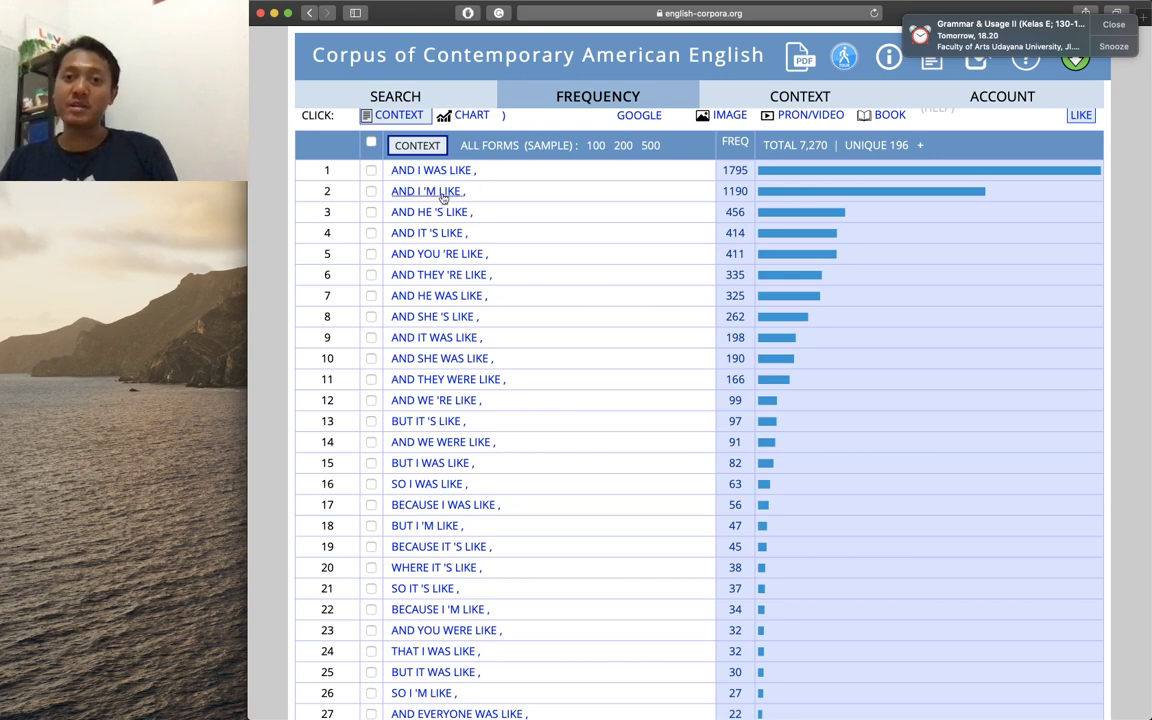
Return to the search form and chart the frequency by section of the CONJ PRON _vb* like , query
scroll(440, 197, "up", 1)
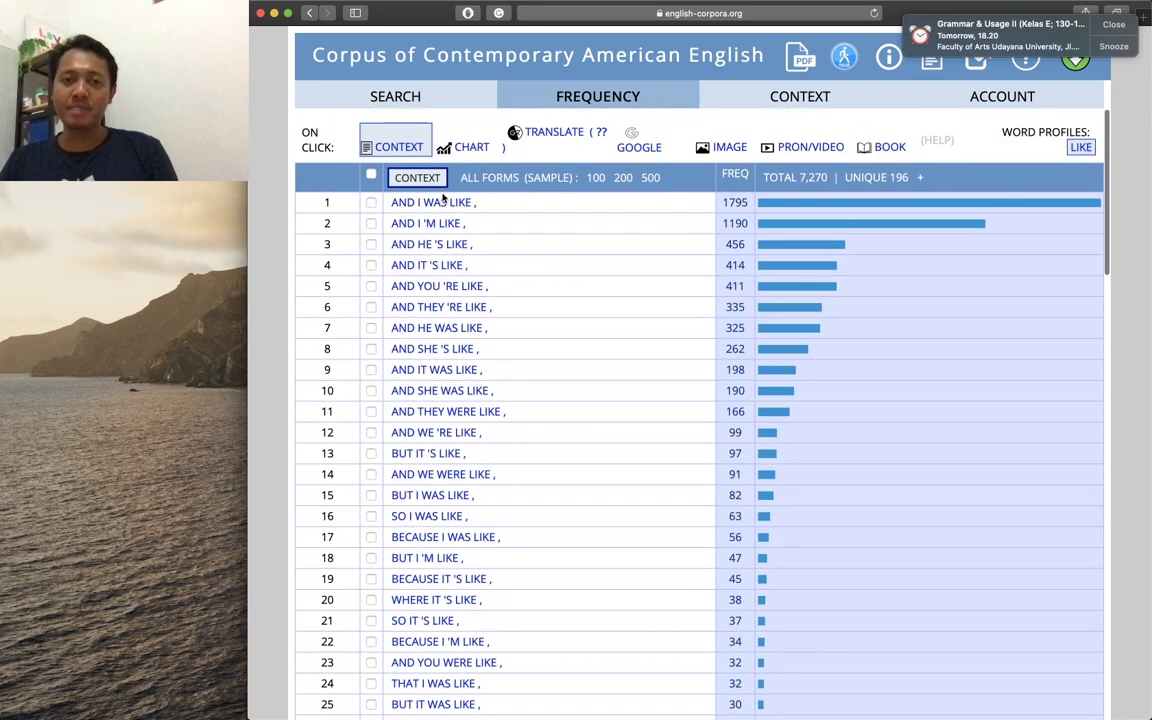
left_click(410, 97)
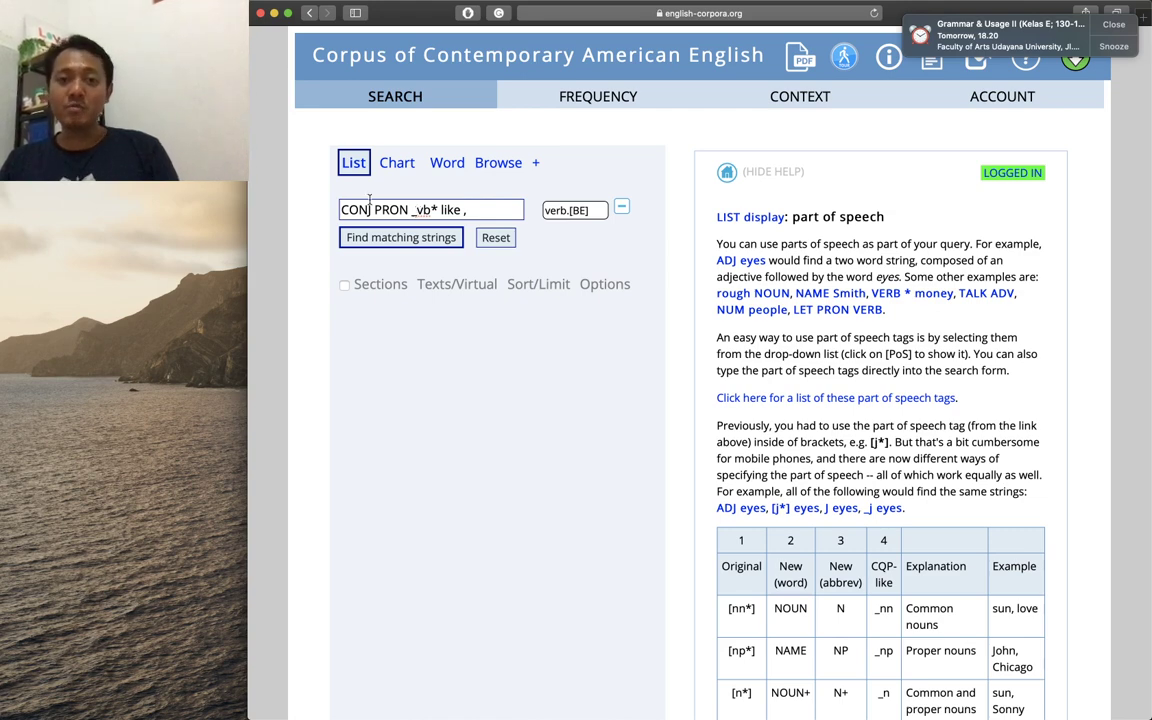
left_click(397, 166)
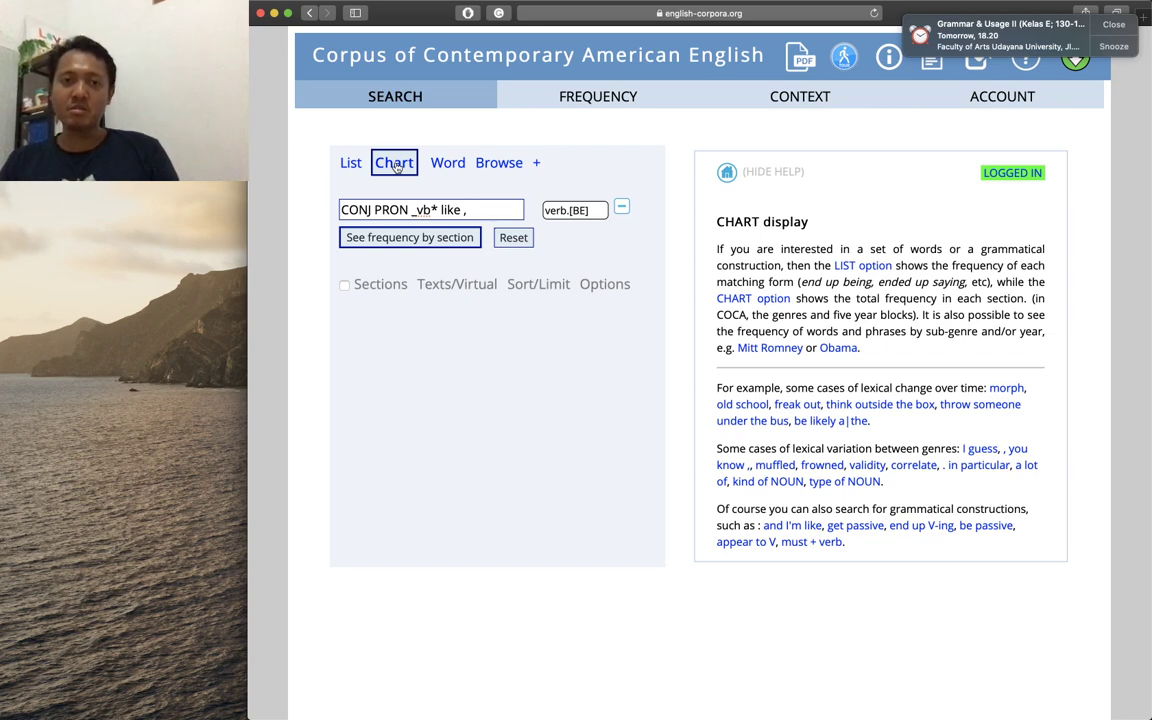
left_click(422, 246)
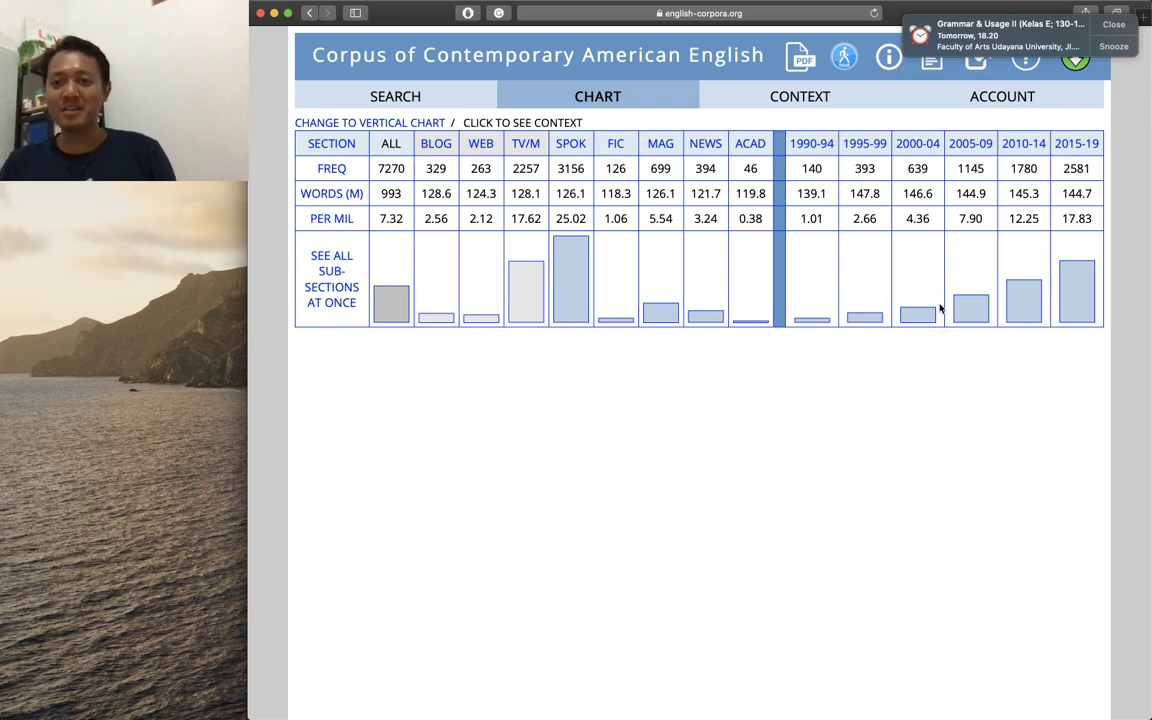
Return to the search form, review the parts of the CONJ PRON _vb* like , query, and clear it
left_click(410, 104)
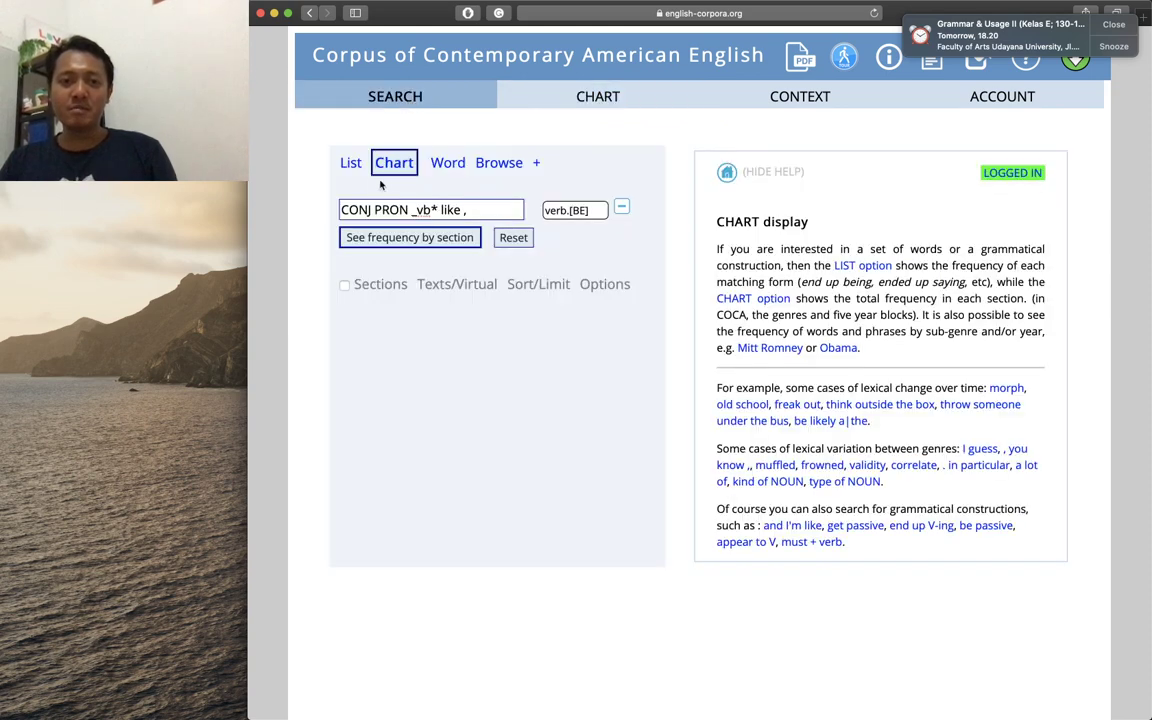
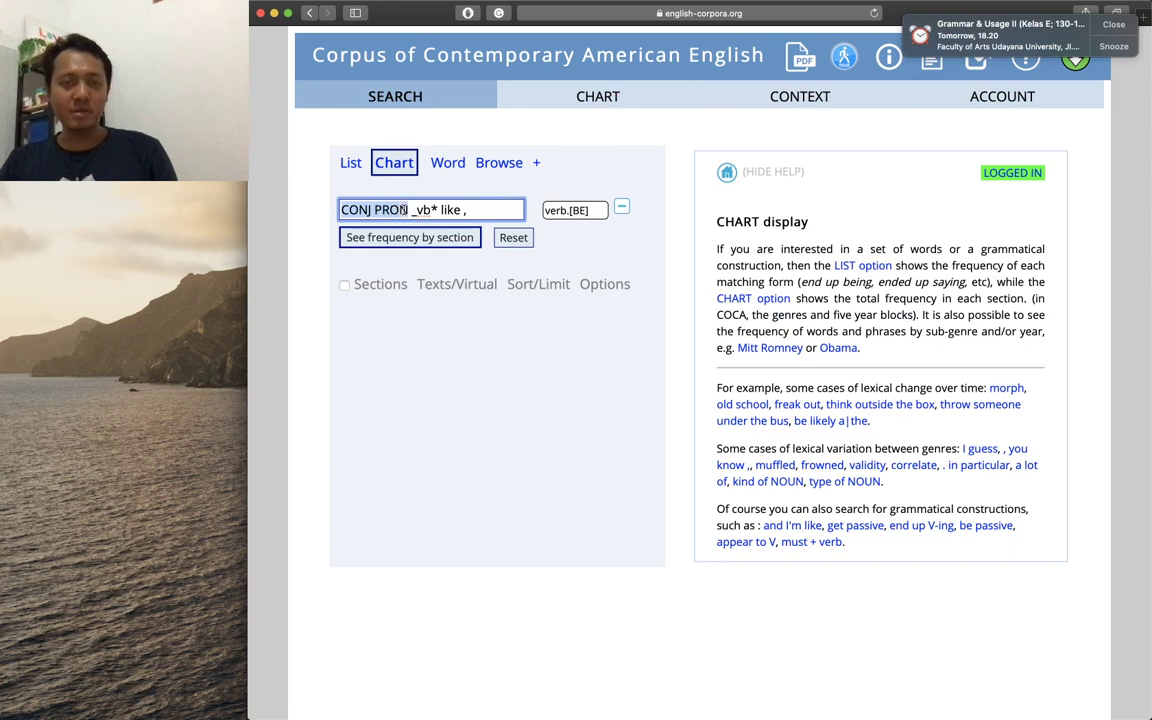
left_click_drag(412, 210, 431, 210)
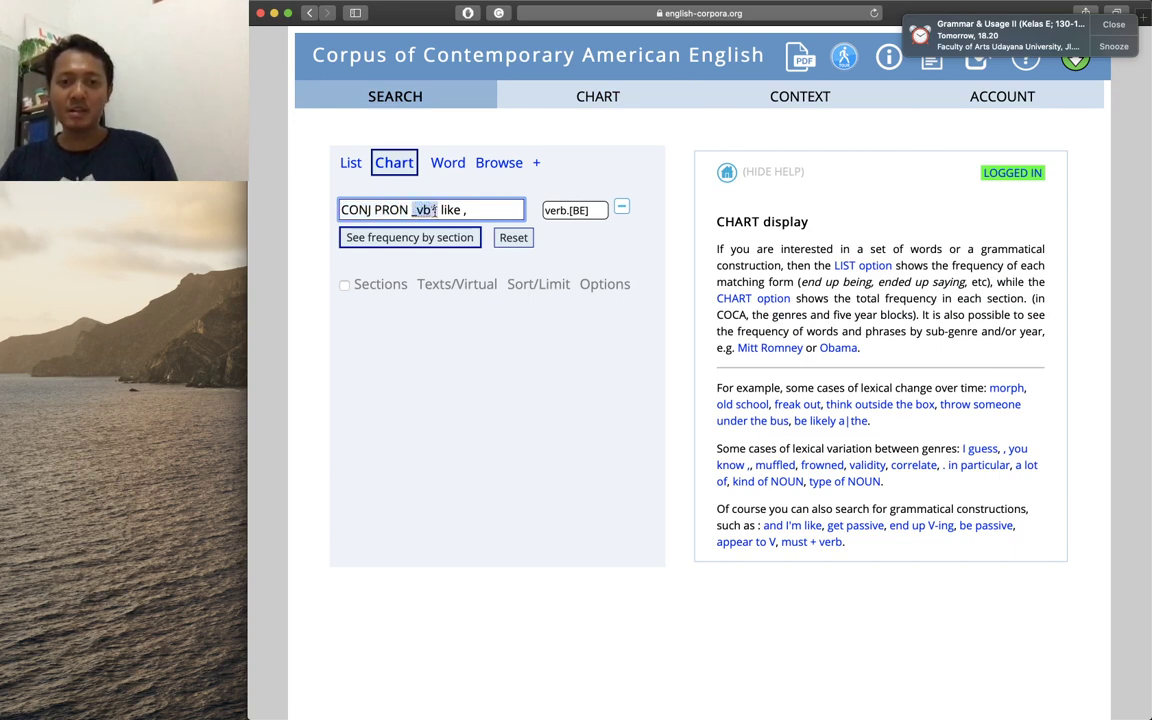
double_click(450, 209)
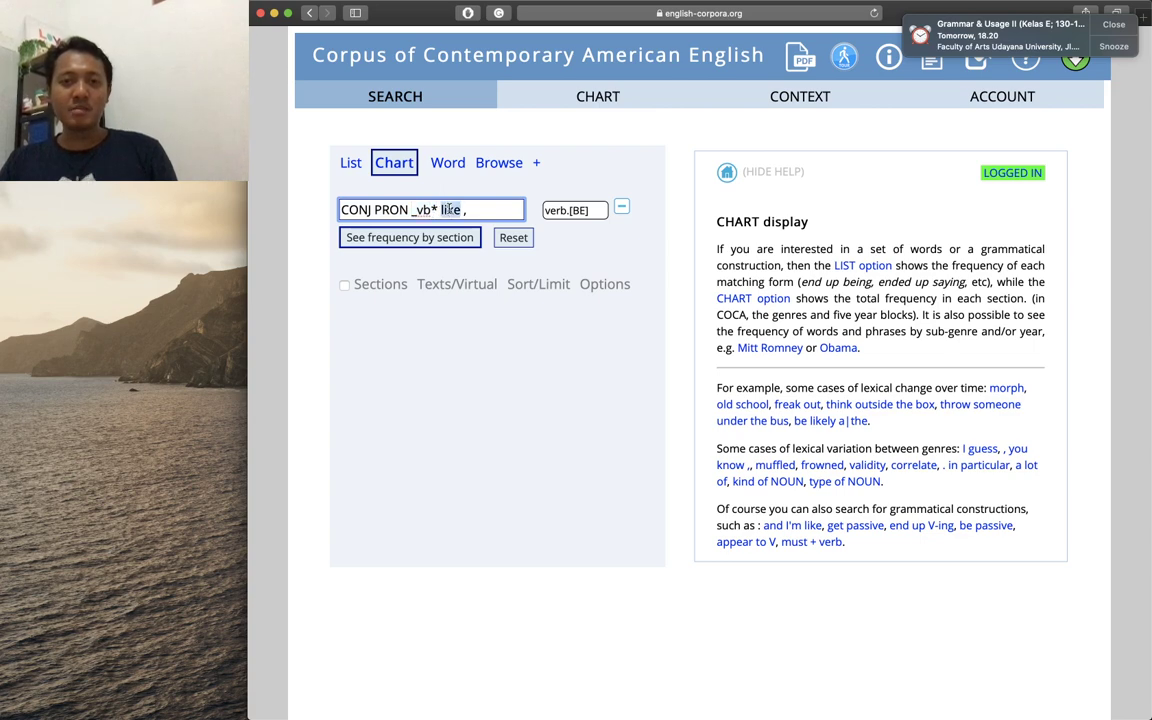
left_click(466, 210)
key("BackSpace")
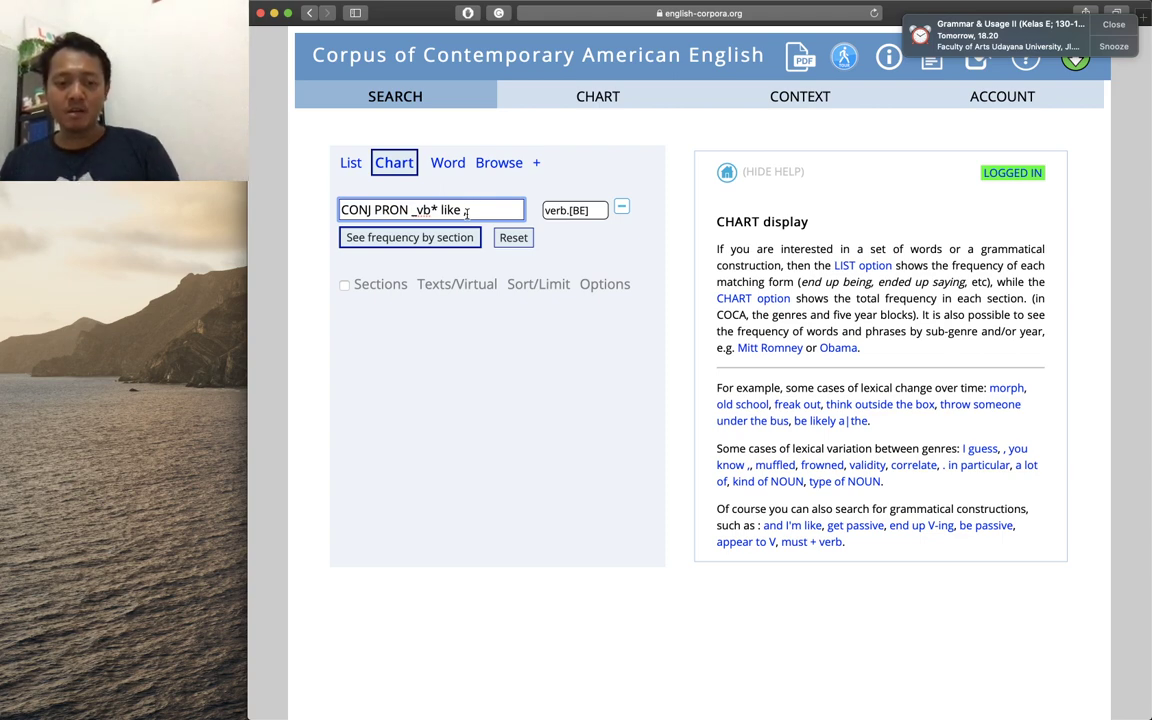
triple_click(466, 211)
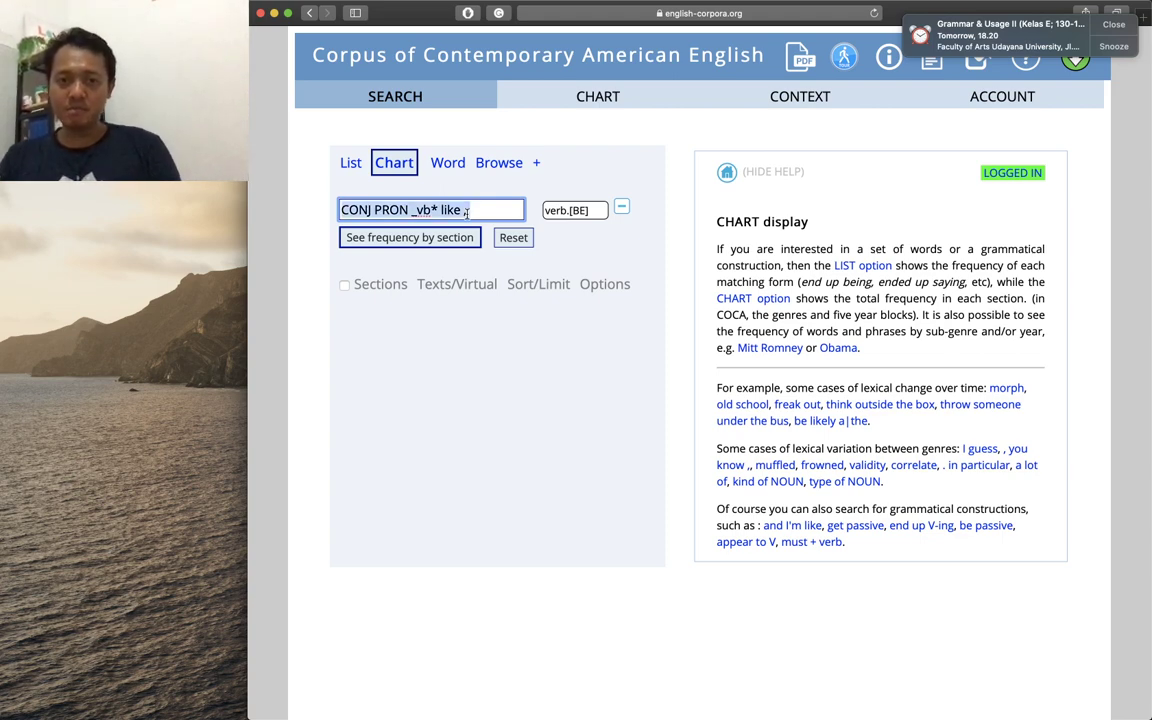
key("BackSpace")
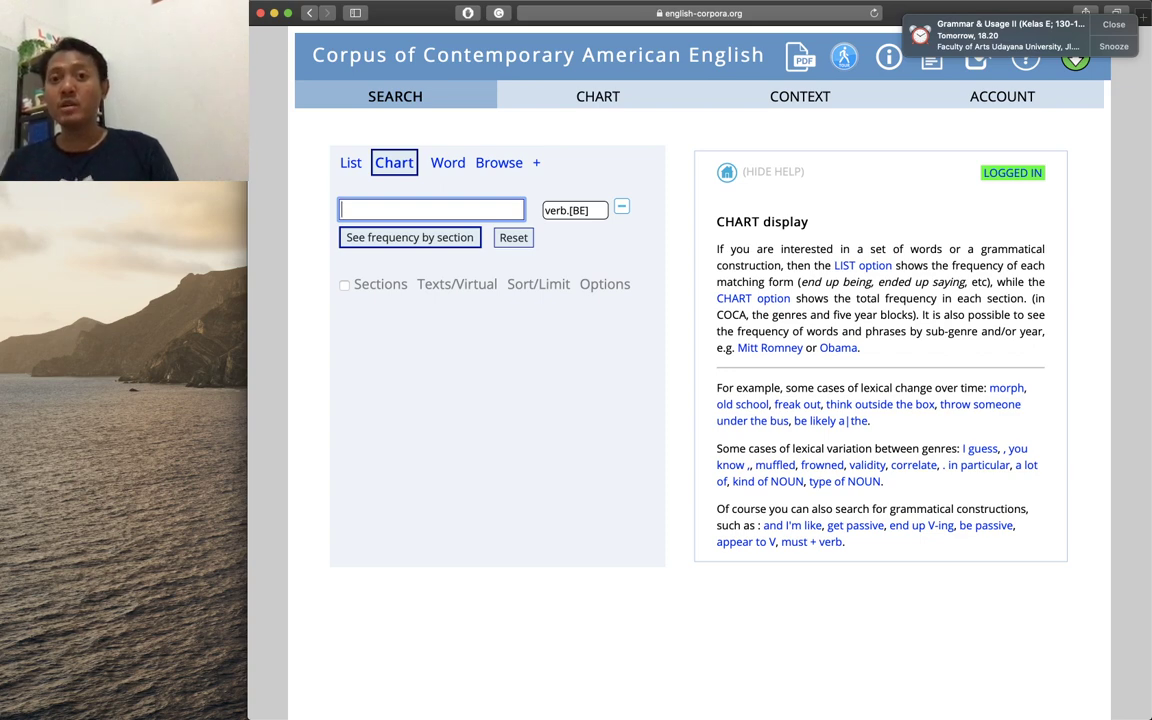
Switch to the List display and enter the query a sort of * with the wildcard as a separate word
left_click(352, 164)
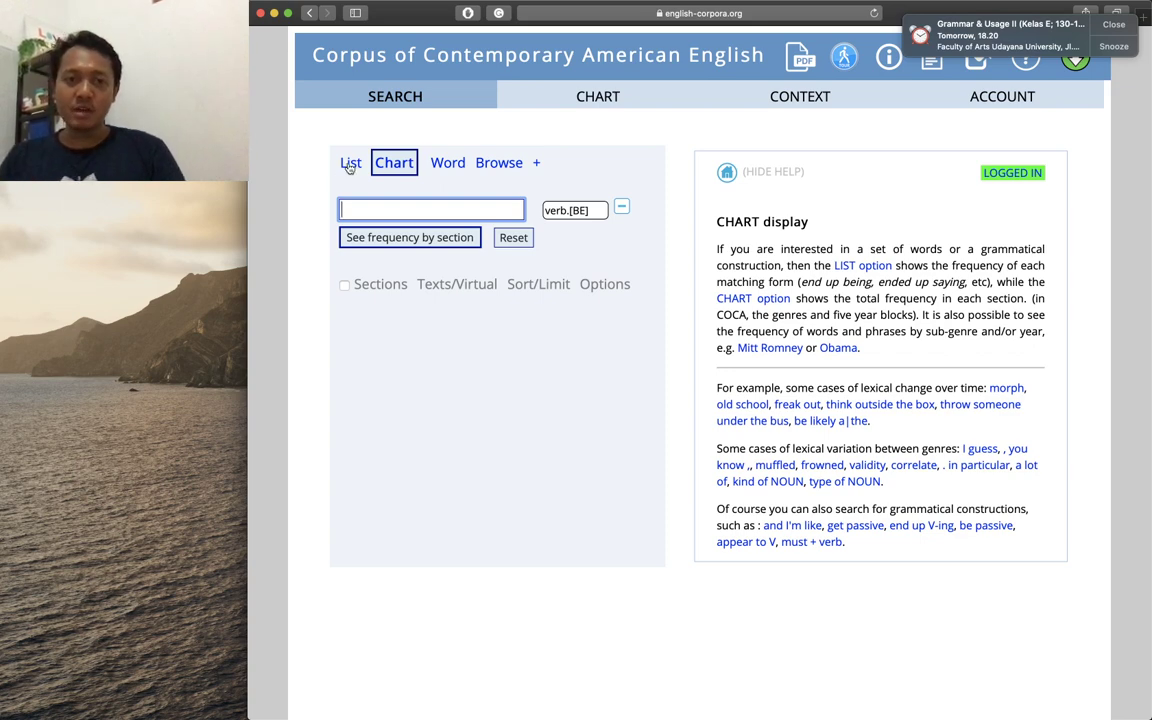
left_click(369, 204)
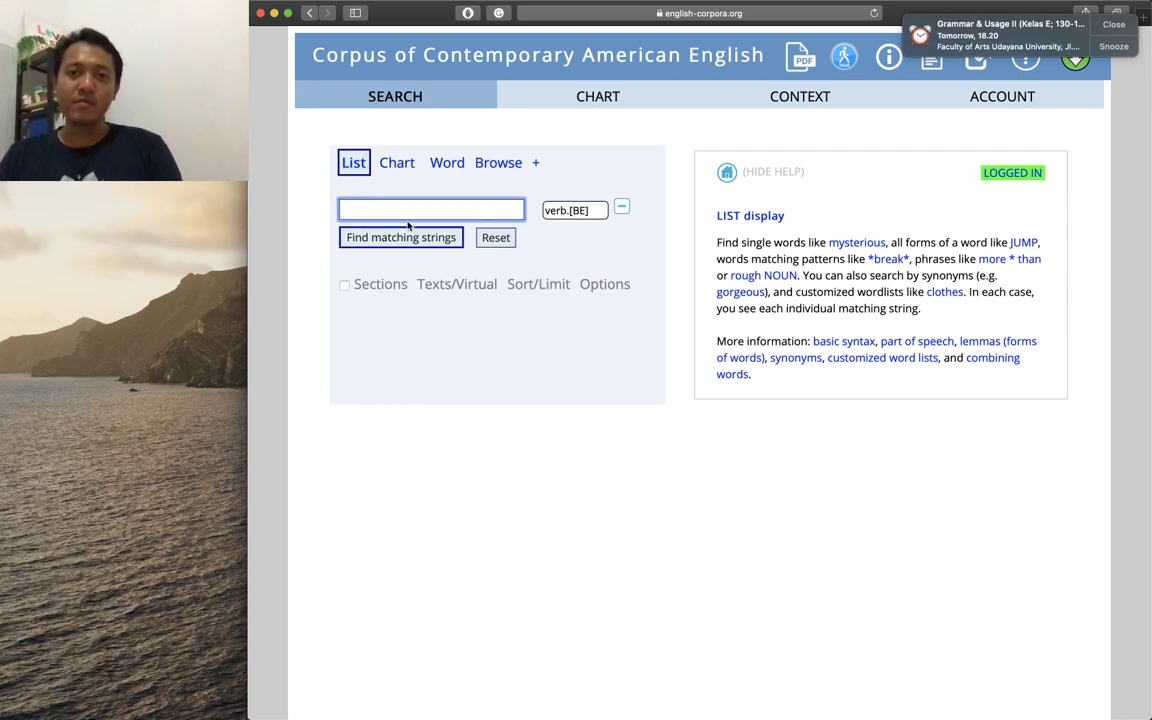
type("a ")
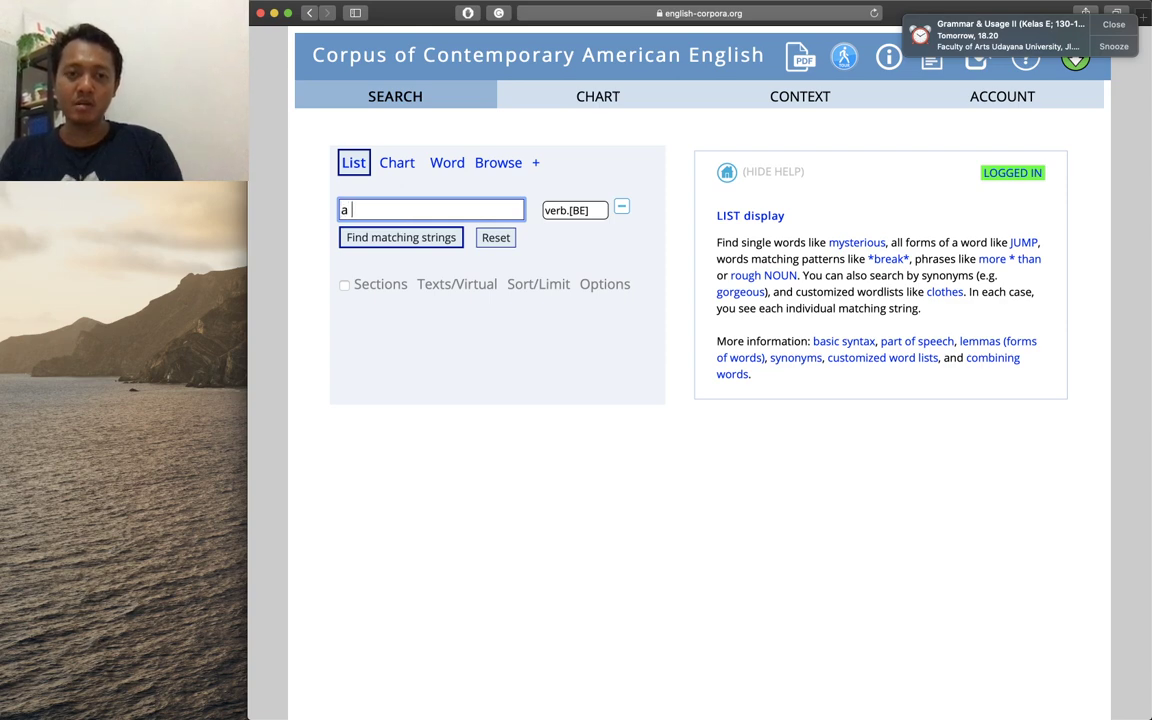
type("sort of *")
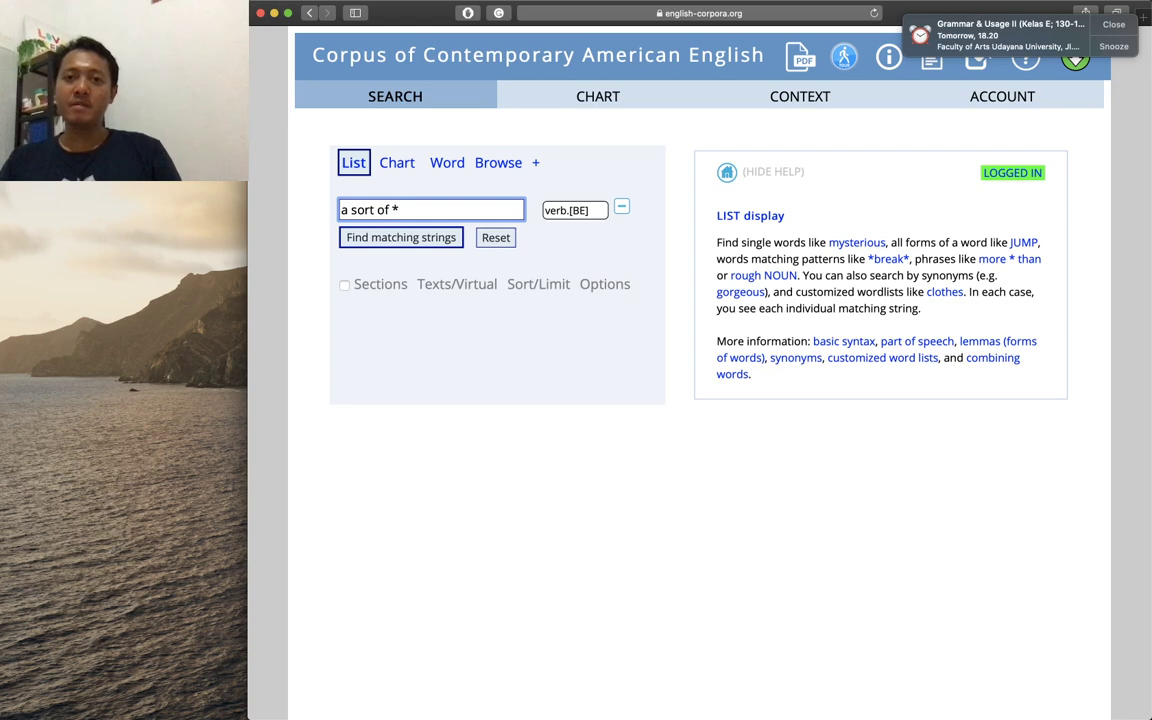
Find the strings matching a sort of * and continue past the premium account notice to the frequency list
triple_click(422, 208)
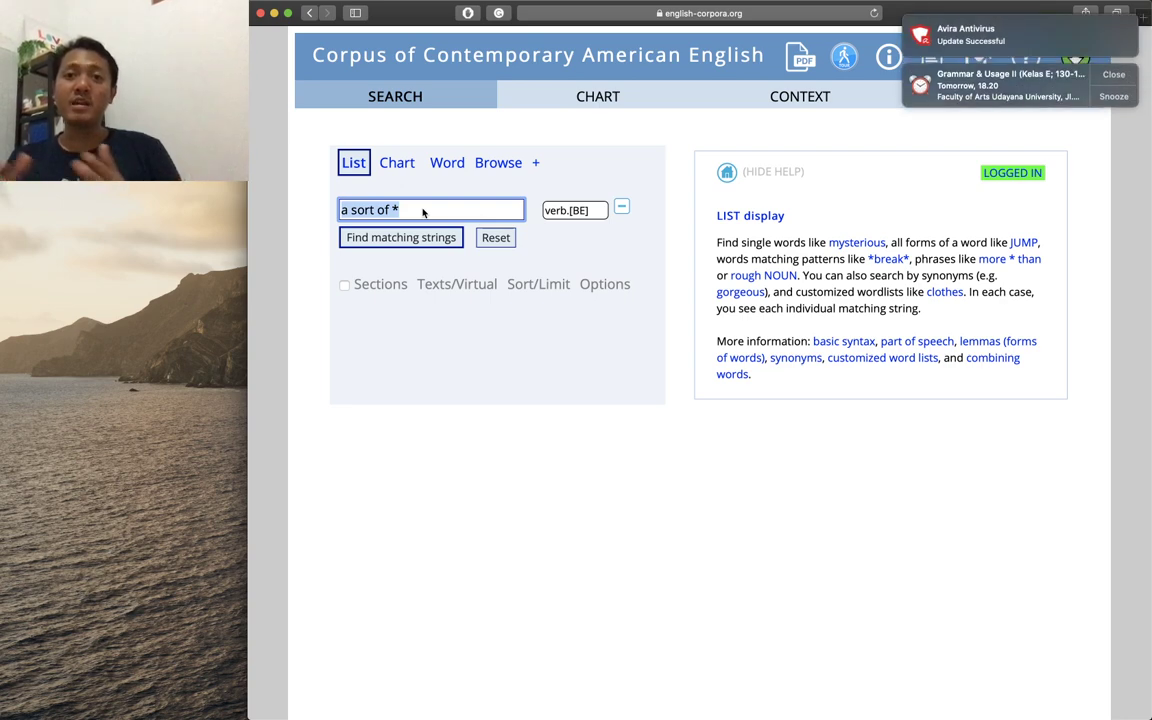
left_click(393, 210)
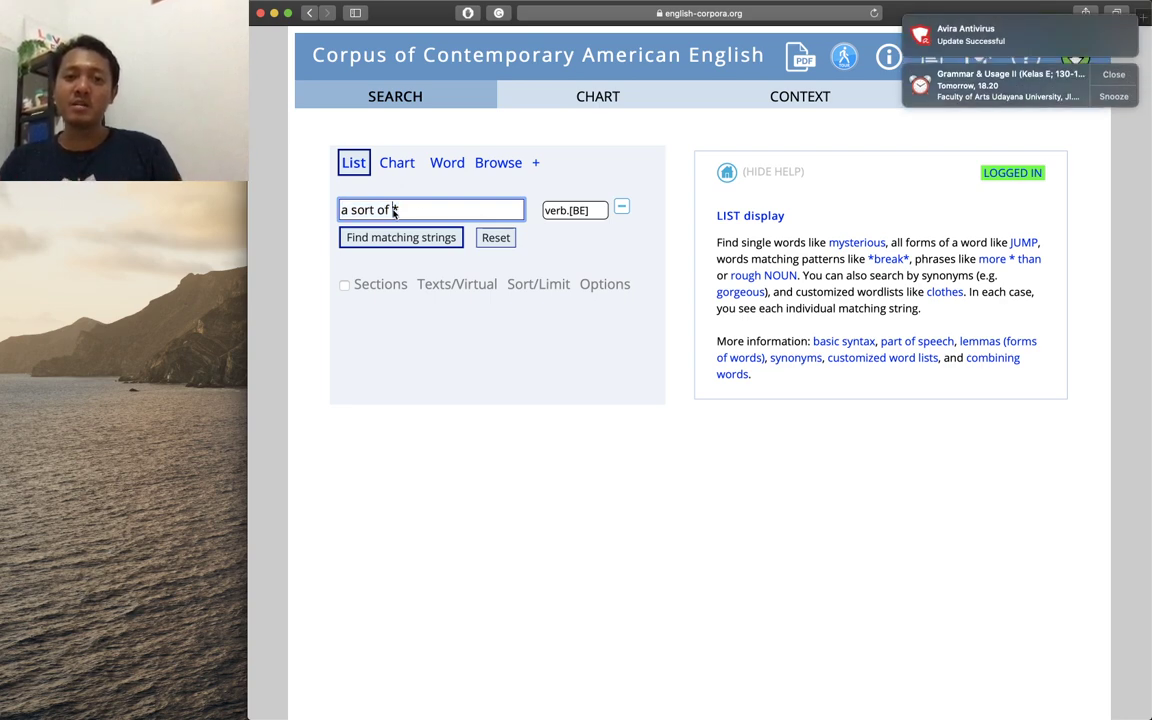
double_click(394, 210)
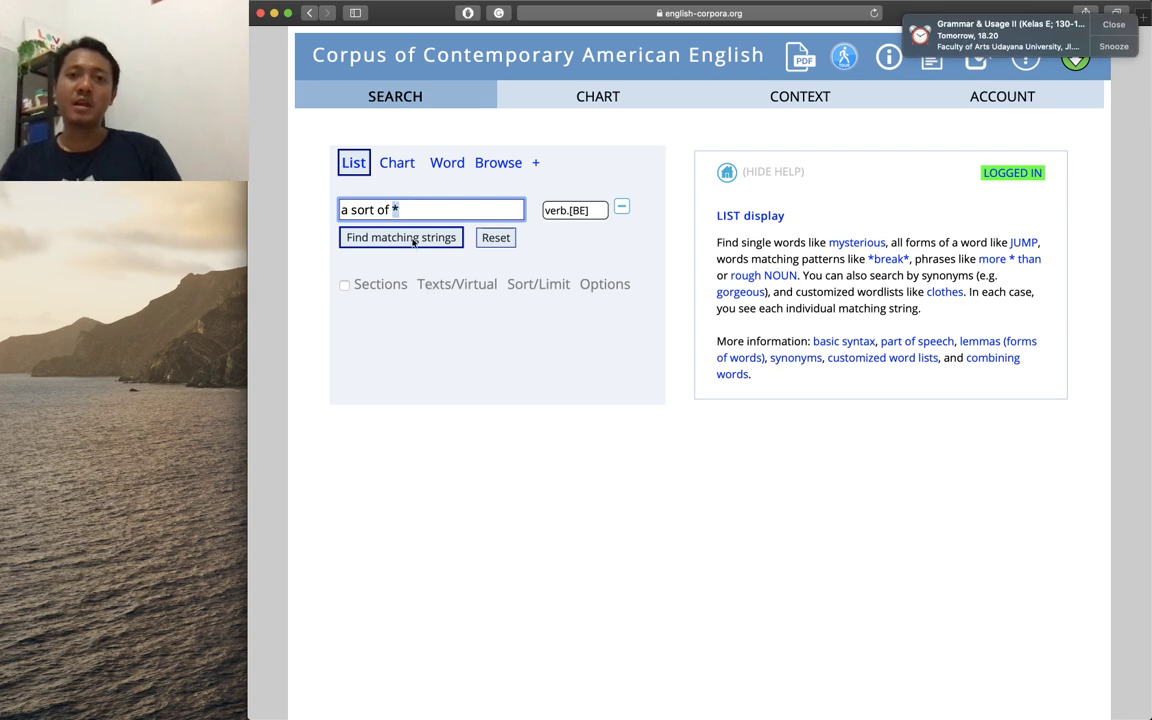
left_click(424, 245)
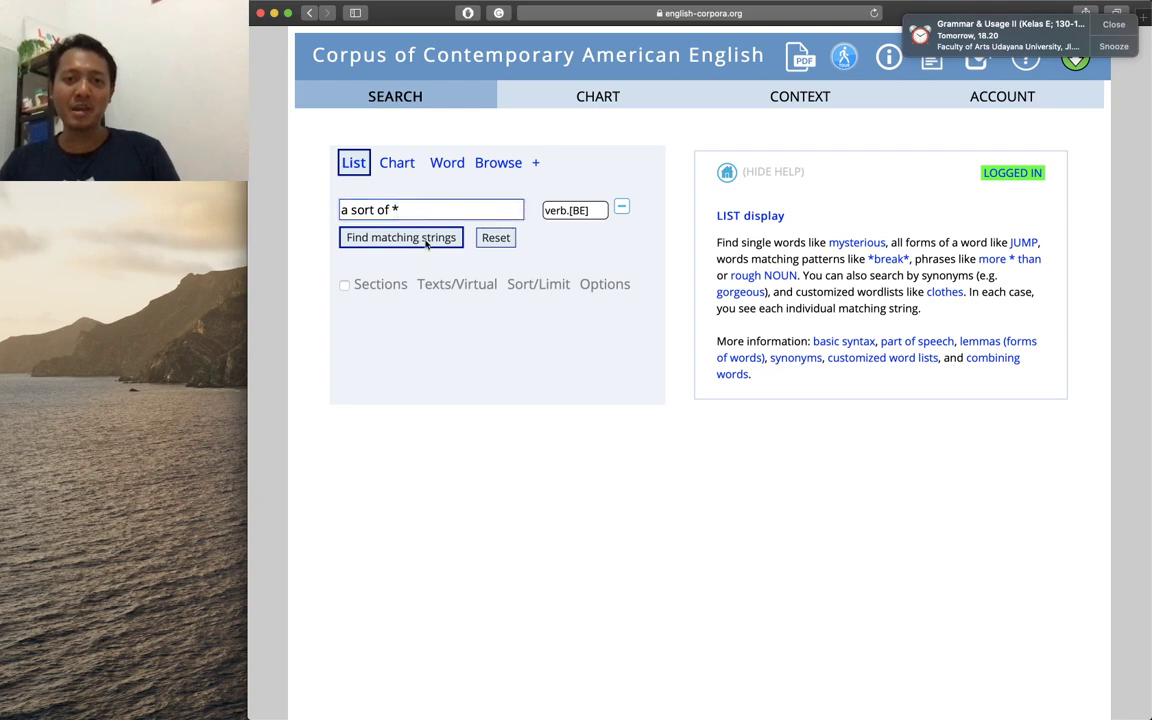
left_click(426, 243)
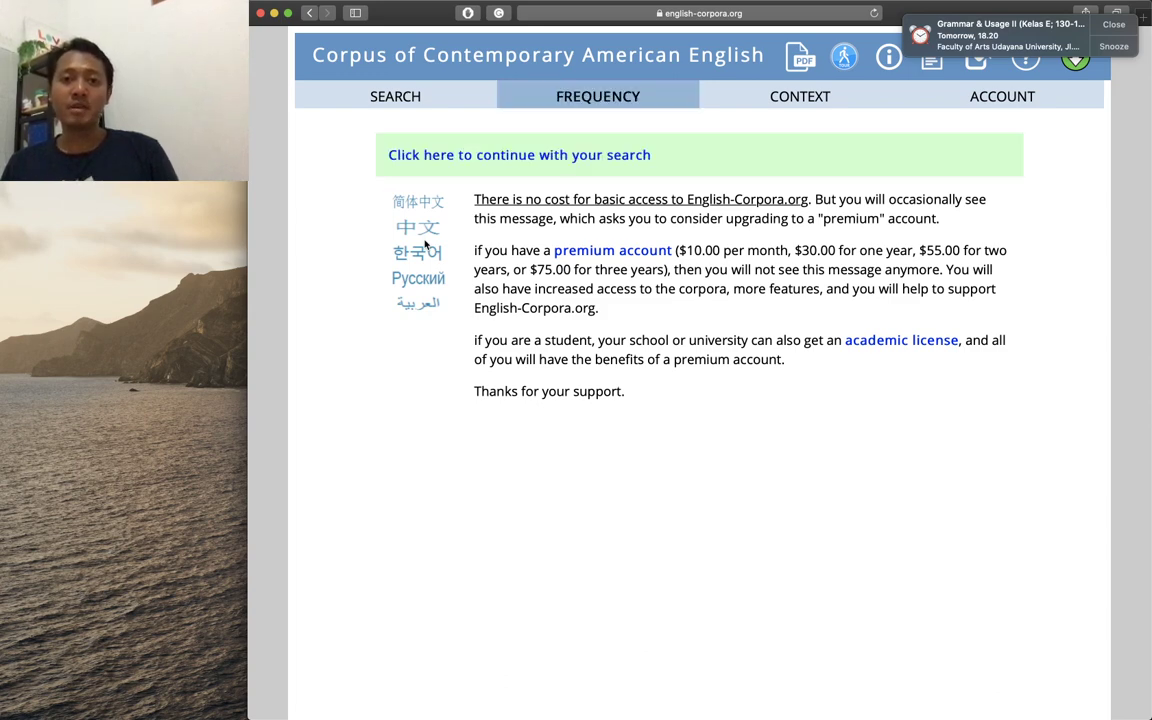
left_click(461, 156)
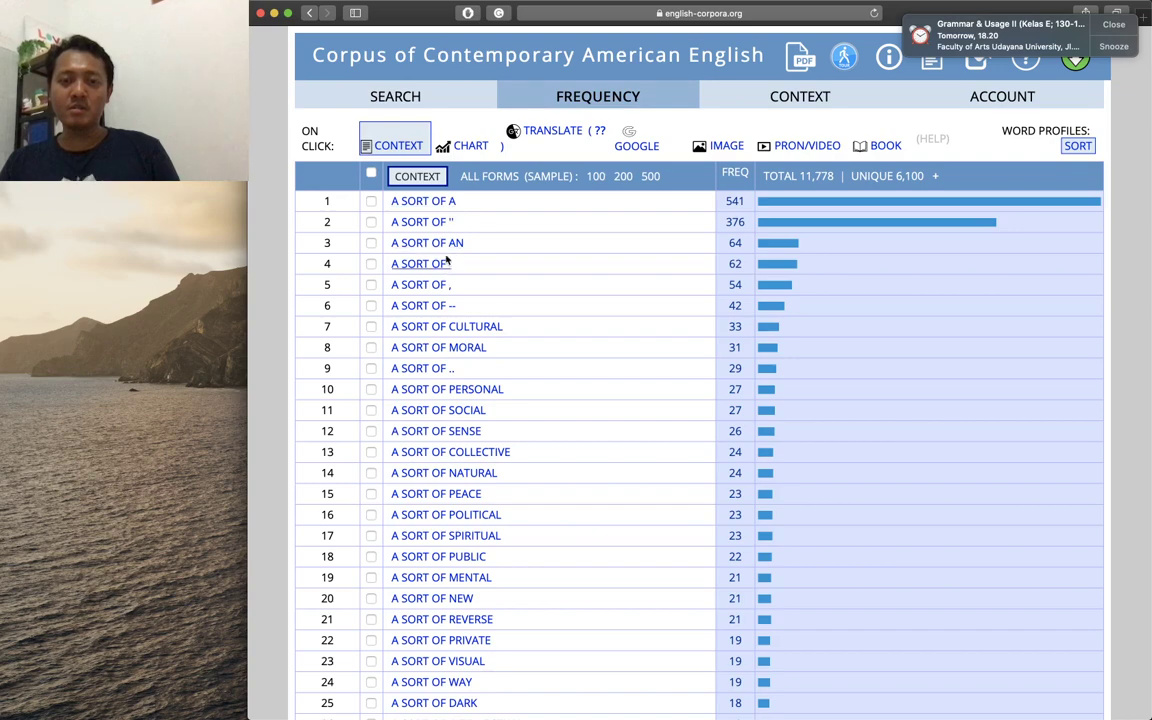
Look through the frequency list, then open the contexts of A SORT OF followed by a comma and examine the concordance lines
scroll(445, 328, "down", 2)
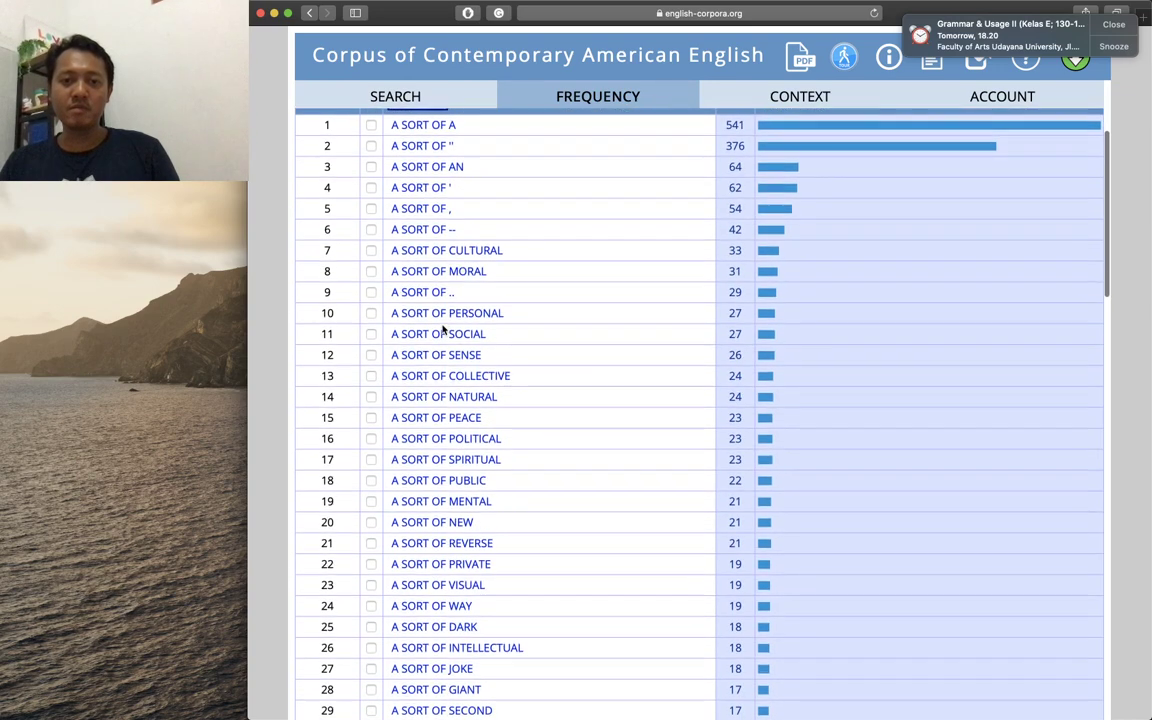
scroll(443, 331, "up", 2)
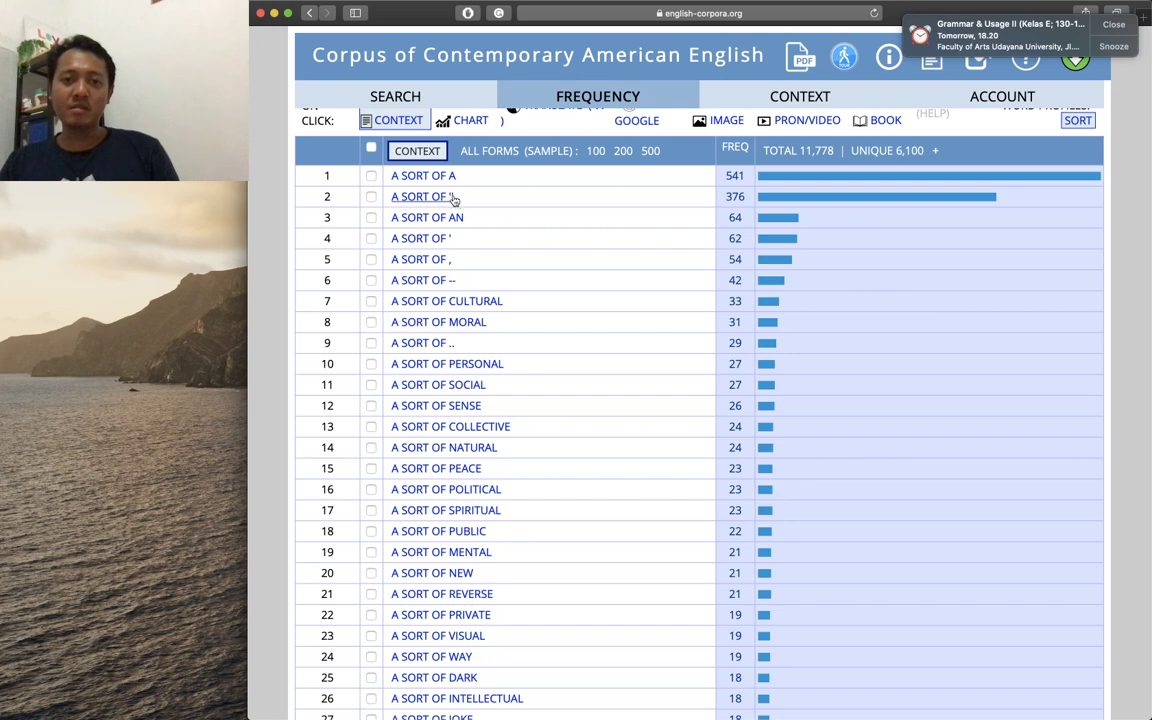
left_click(431, 263)
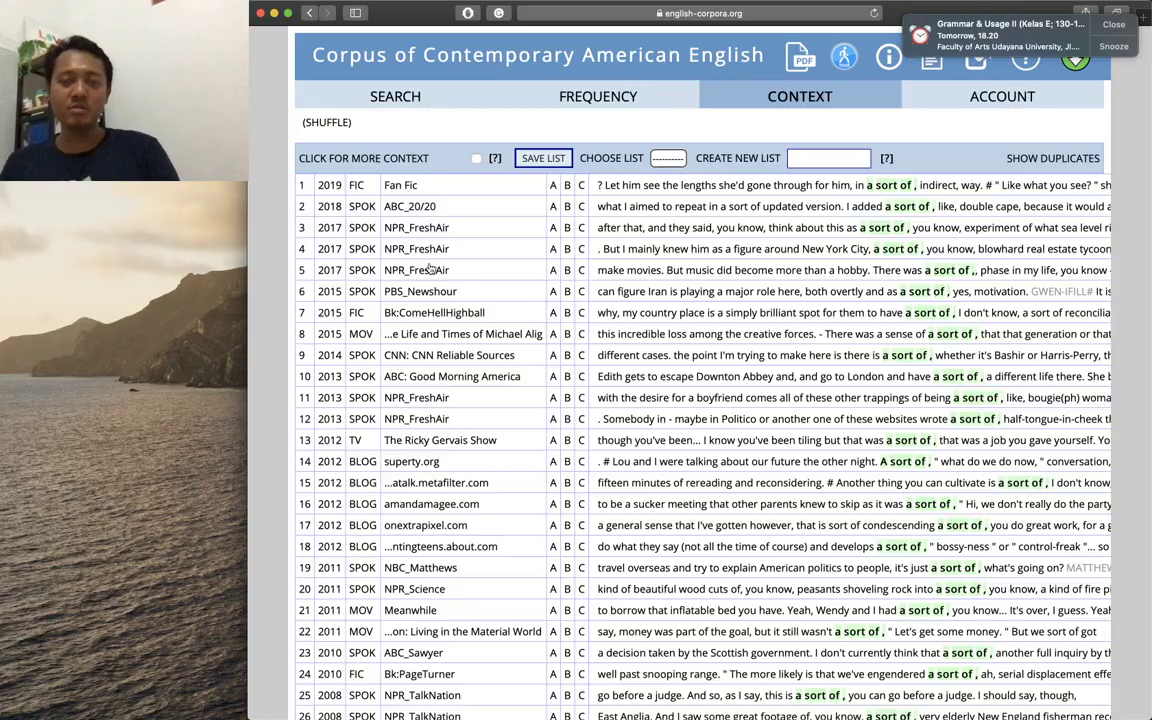
scroll(700, 255, "right", 3)
scroll(700, 255, "down", 1)
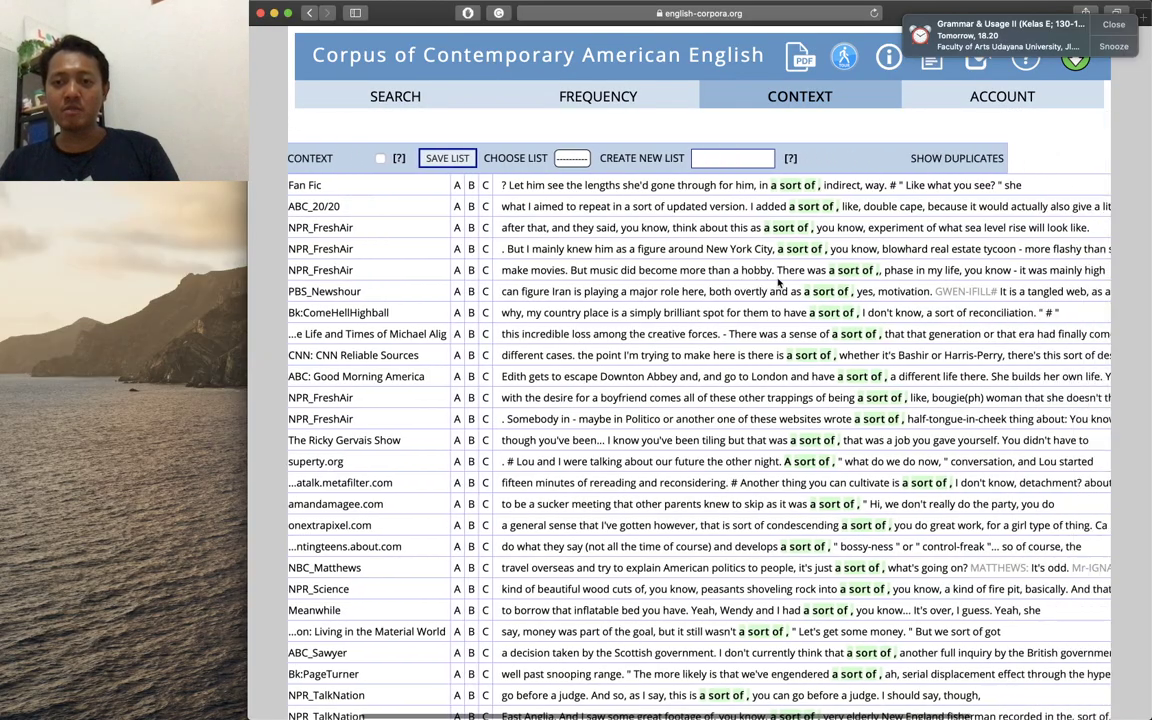
scroll(779, 283, "down", 5)
scroll(777, 280, "up", 4)
scroll(778, 280, "up", 5)
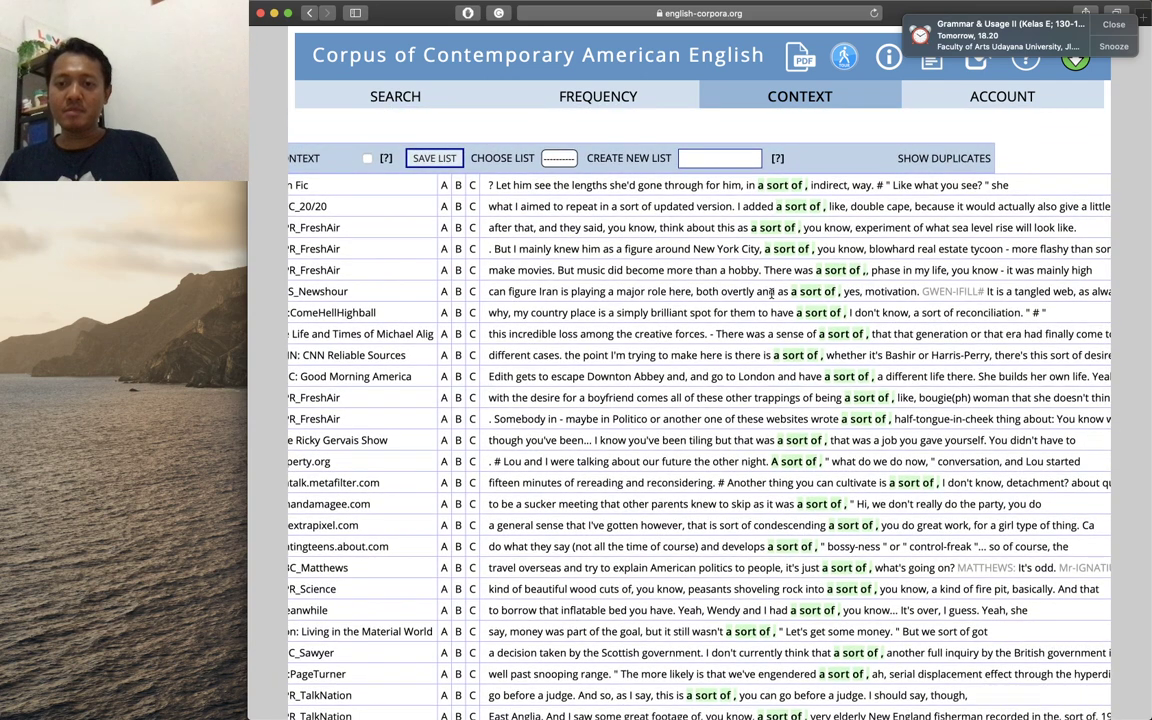
scroll(772, 291, "left", 5)
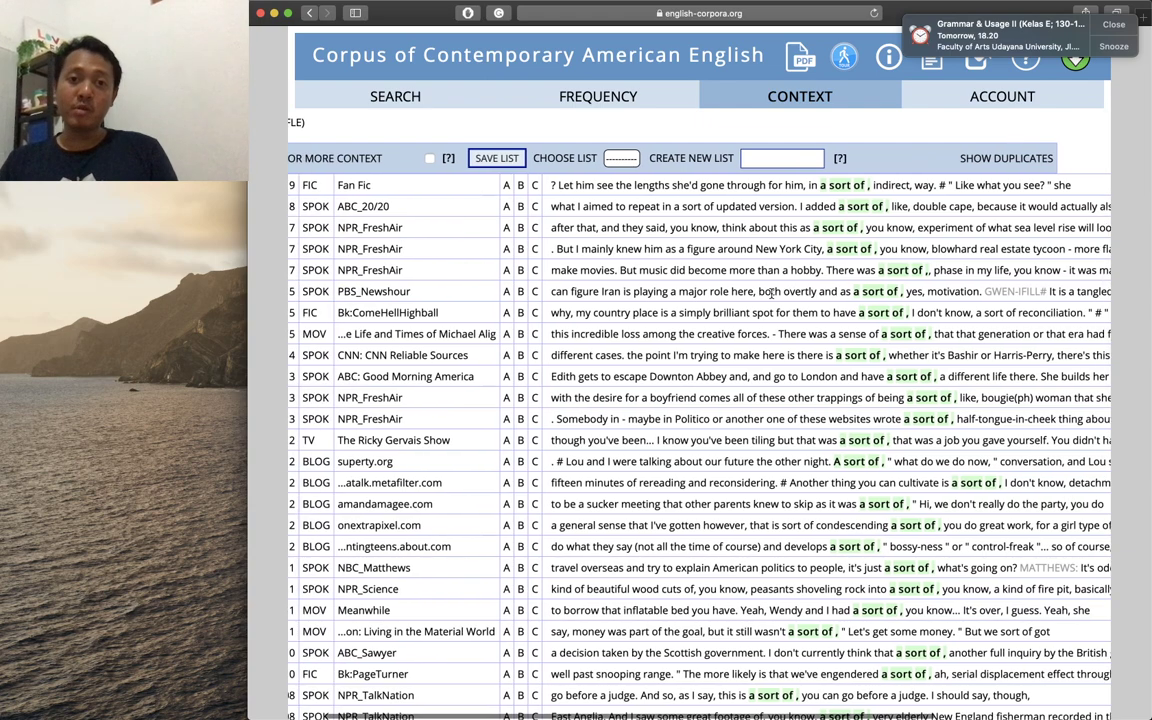
scroll(772, 291, "left", 2)
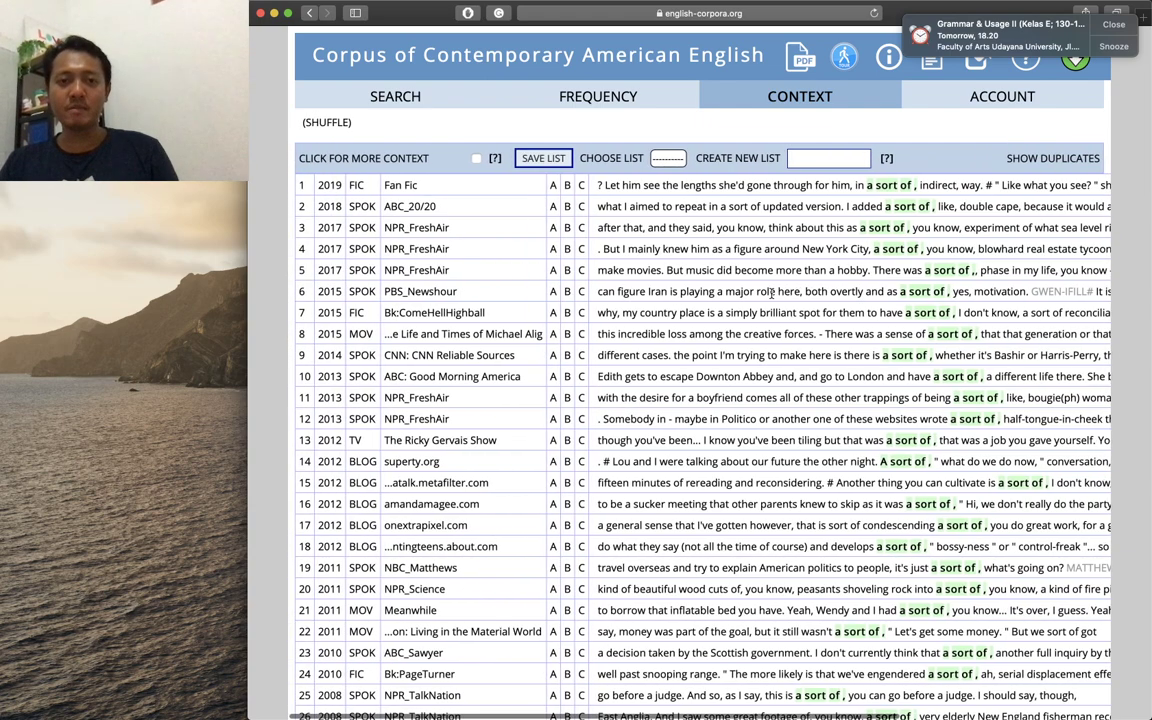
Return to the search form, change the query to the sort of *, and find the matching strings
left_click(397, 99)
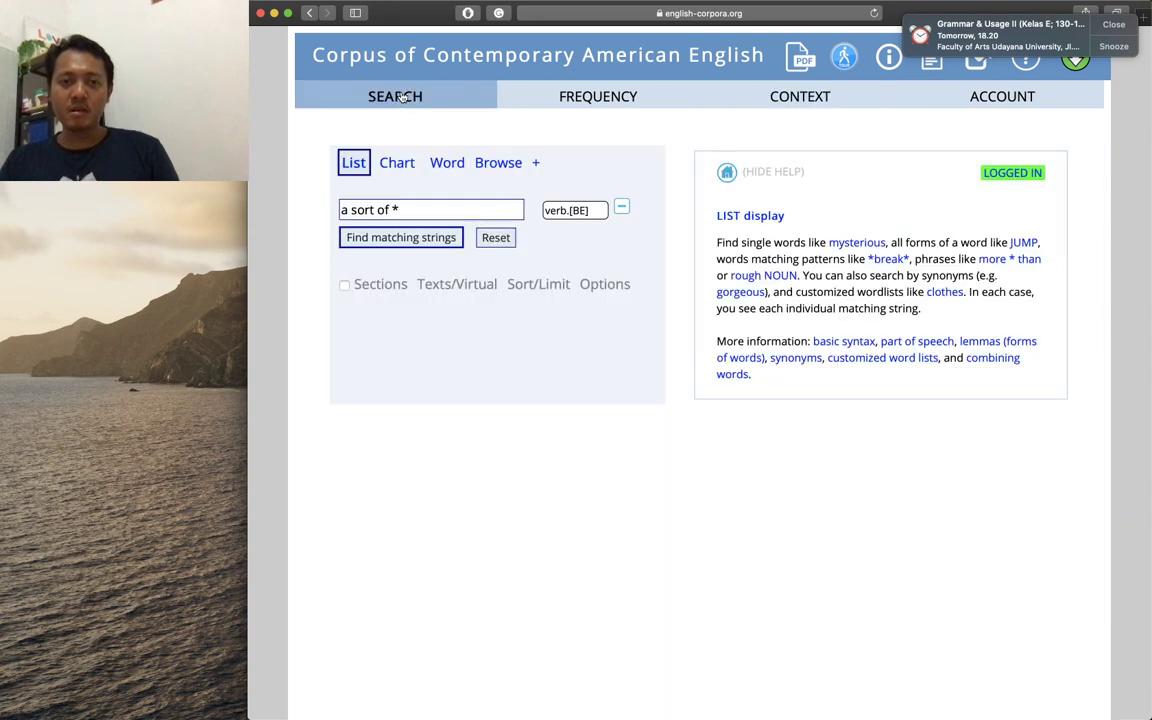
left_click(340, 209)
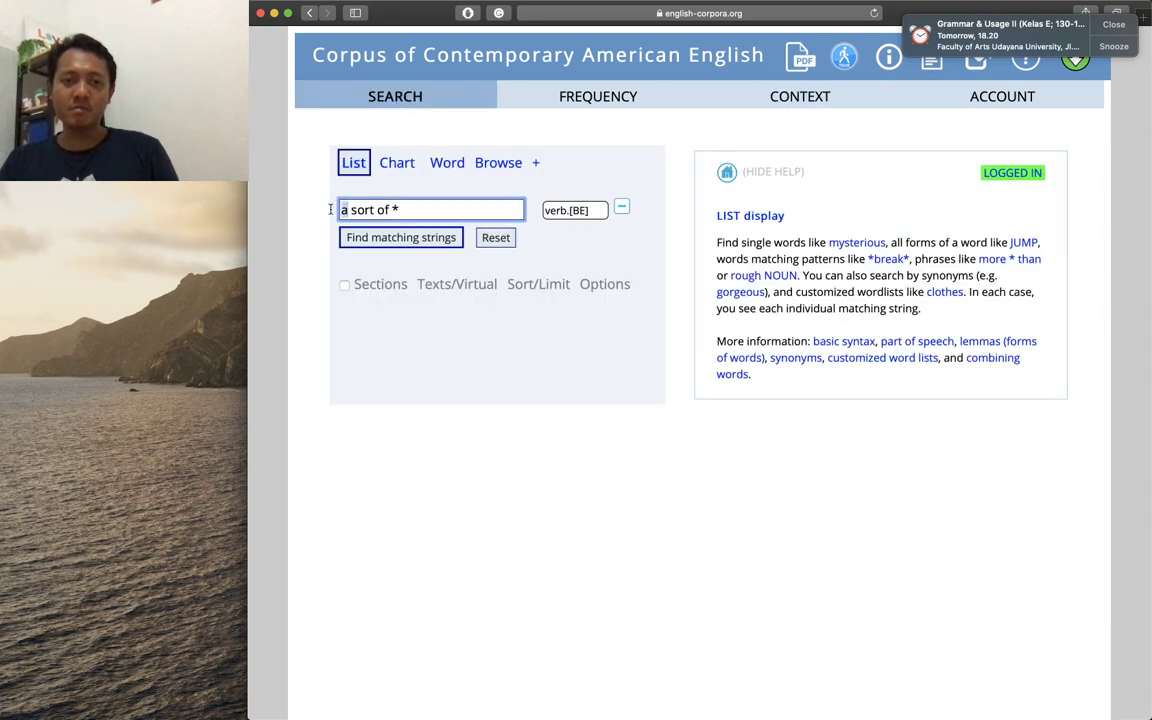
type("the")
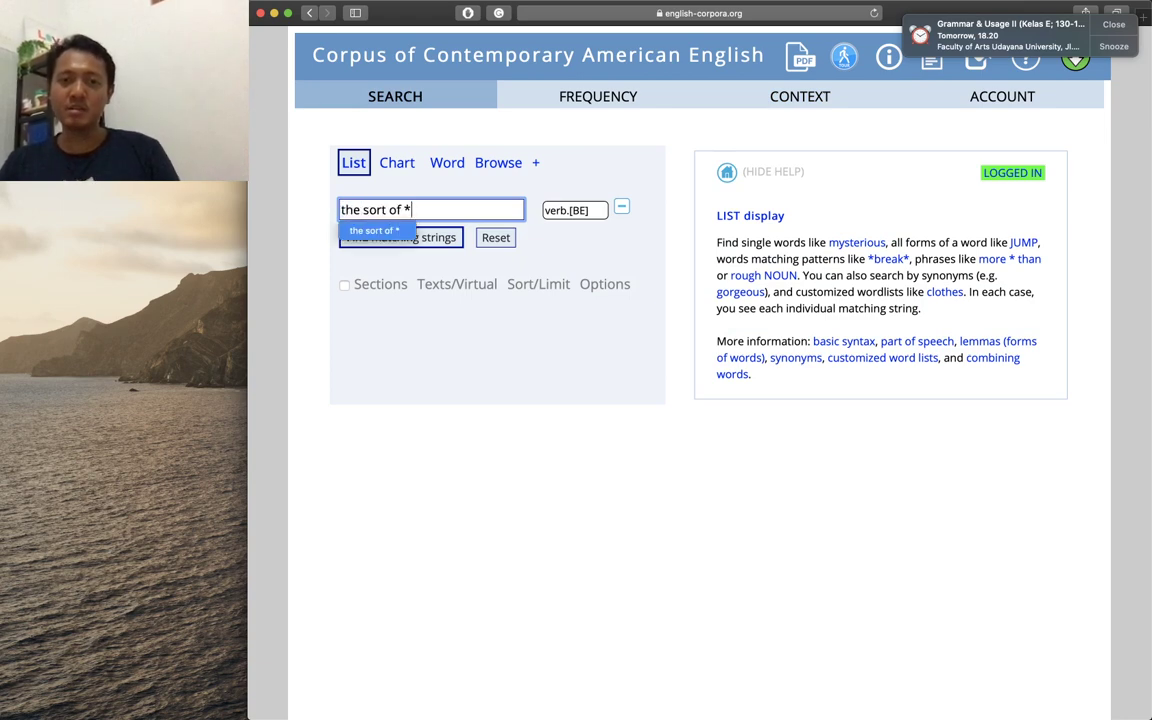
left_click(378, 180)
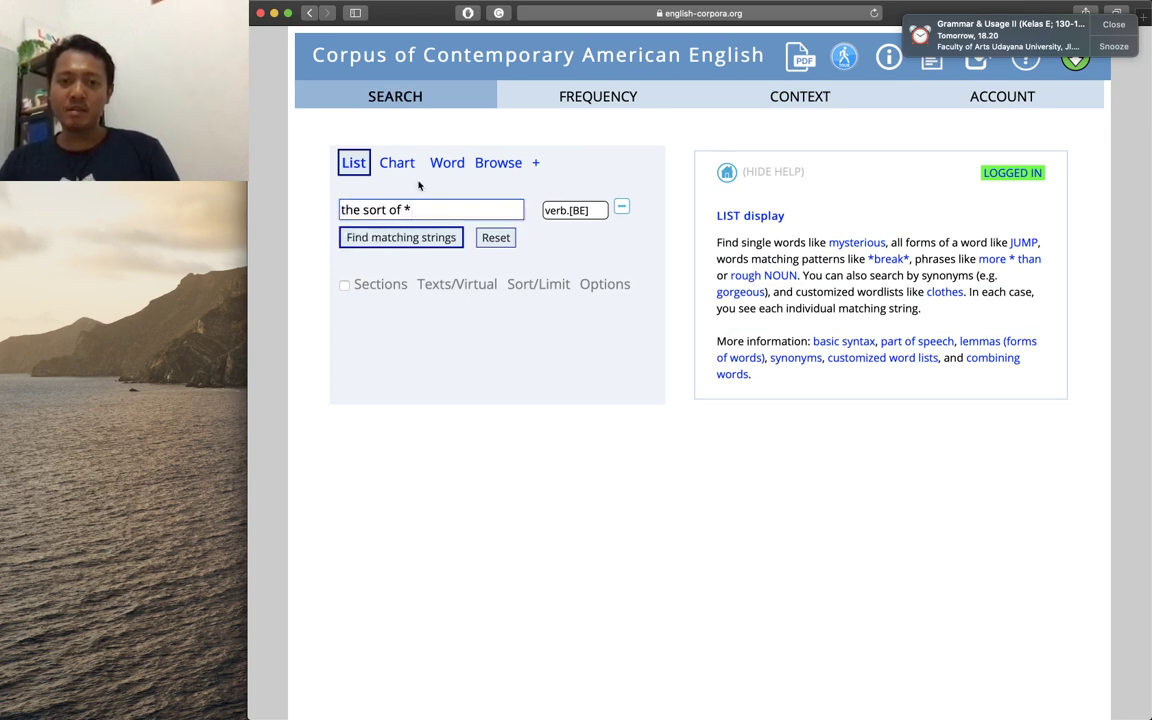
left_click(403, 238)
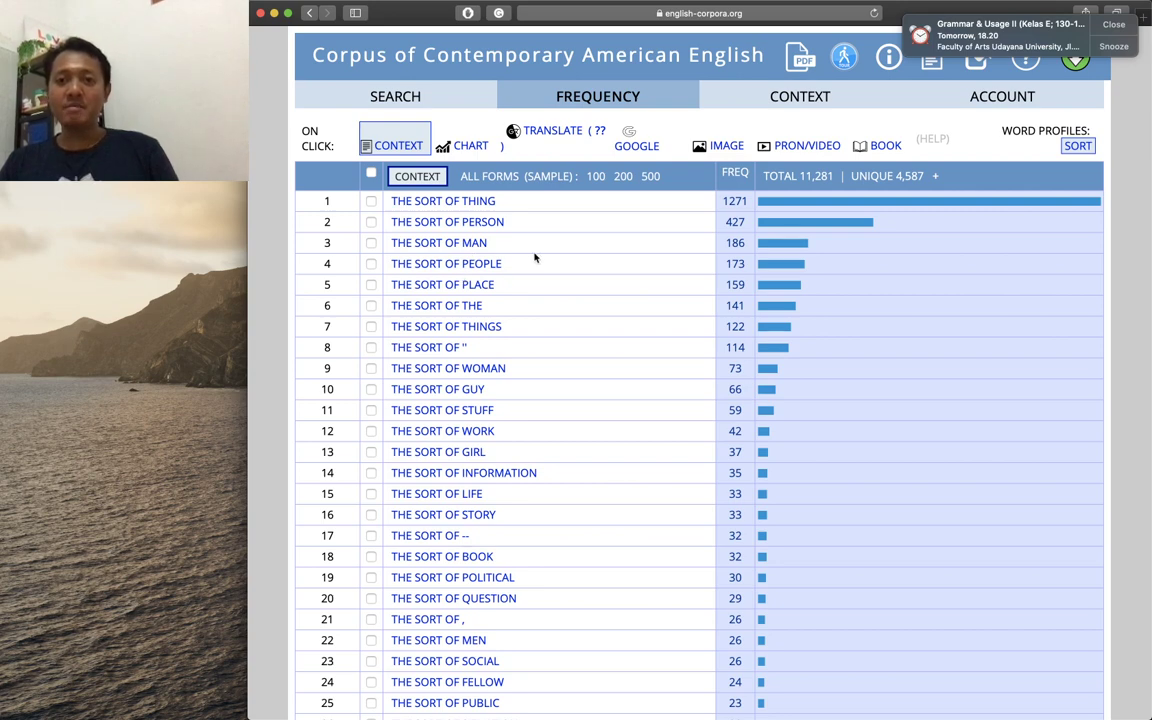
Return to the search form from the frequency list for the sort of *
left_click(431, 102)
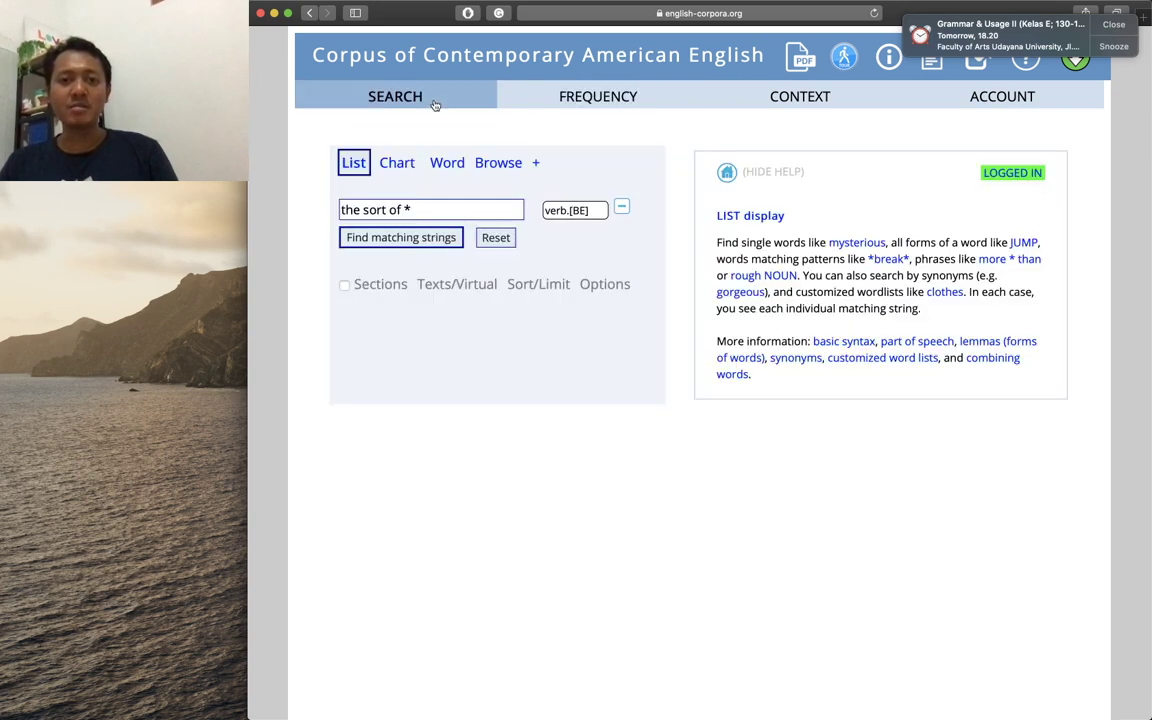